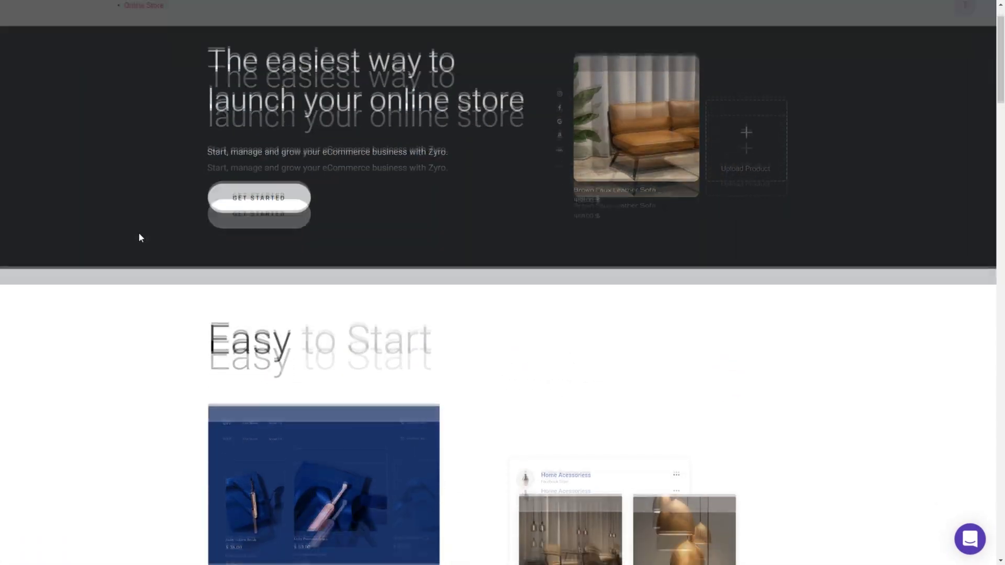
# - Browse the Zyro website templates in the Ecommerce, Business, Portfolio and Resume categories
pyautogui.scroll(-10, 140, 235)
pyautogui.scroll(-9, 139, 236)
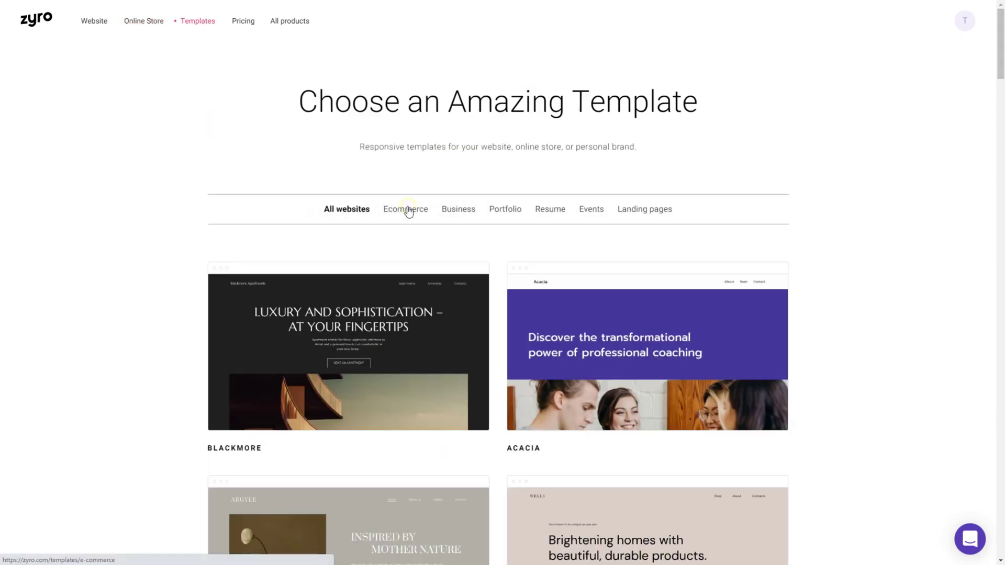
pyautogui.click(408, 210)
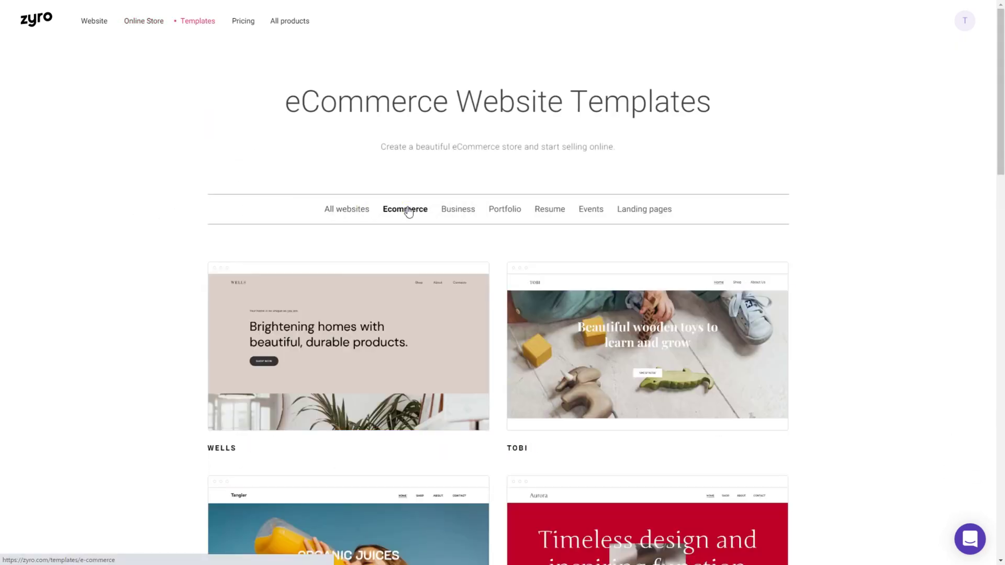
pyautogui.click(457, 211)
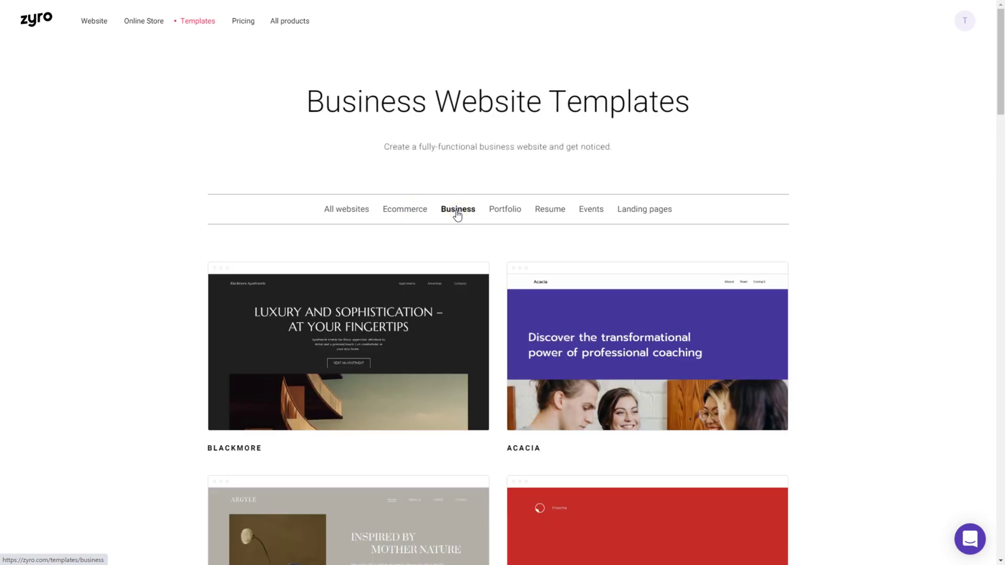
pyautogui.click(506, 212)
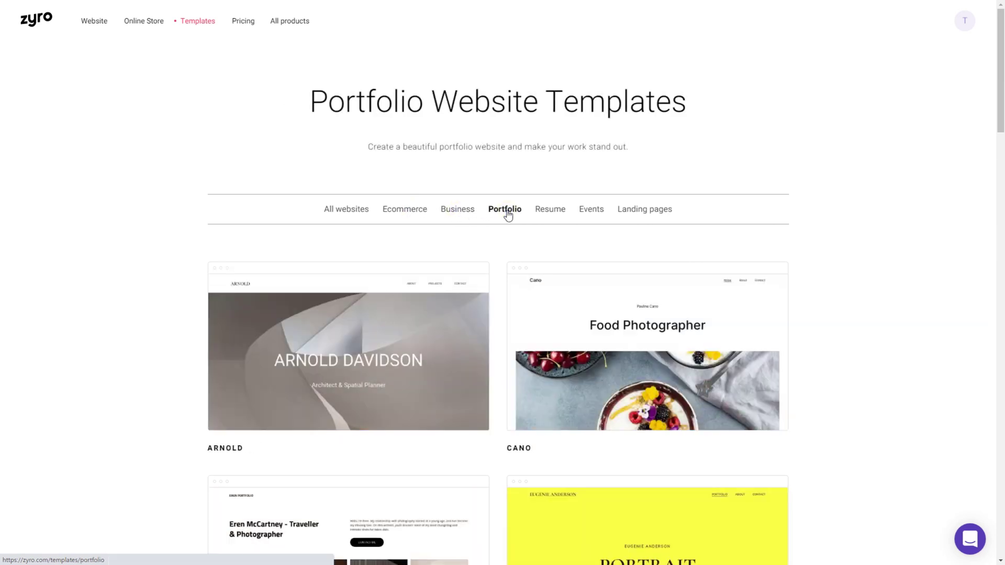
pyautogui.click(552, 211)
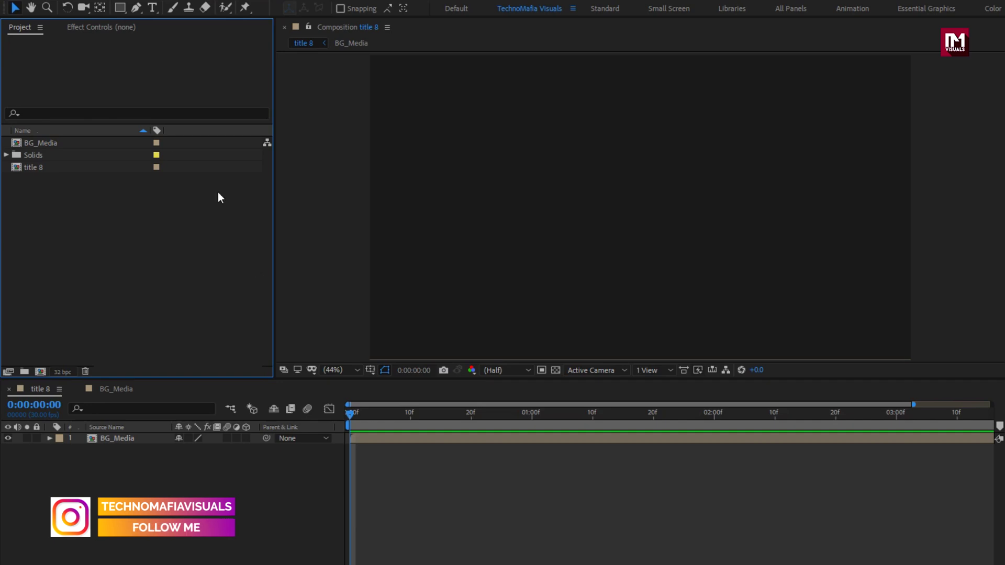
# - Switch to After Effects, add a text layer reading MODERN in the title 8 composition and centre it horizontally
pyautogui.click(152, 8)
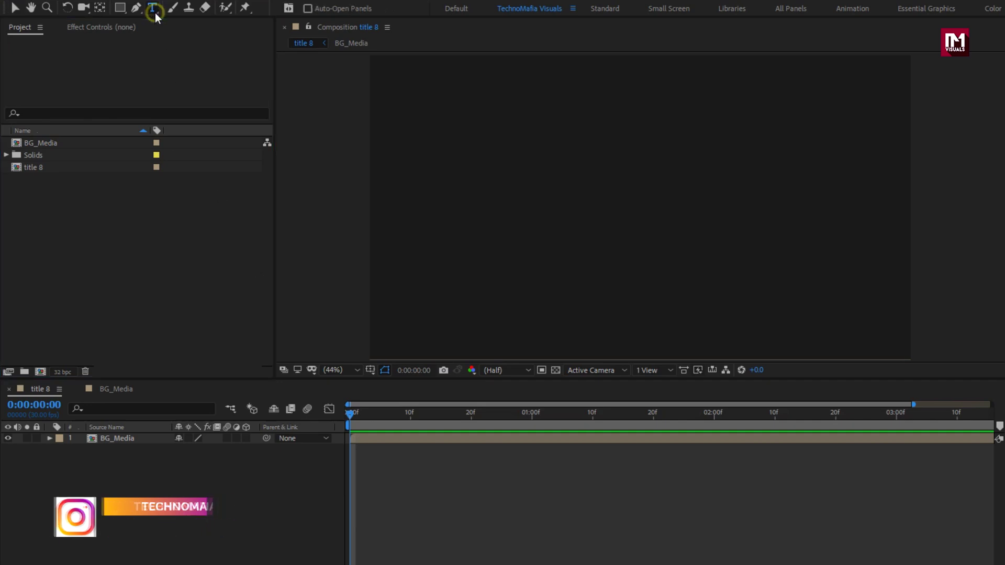
pyautogui.click(600, 214)
pyautogui.write('MO')
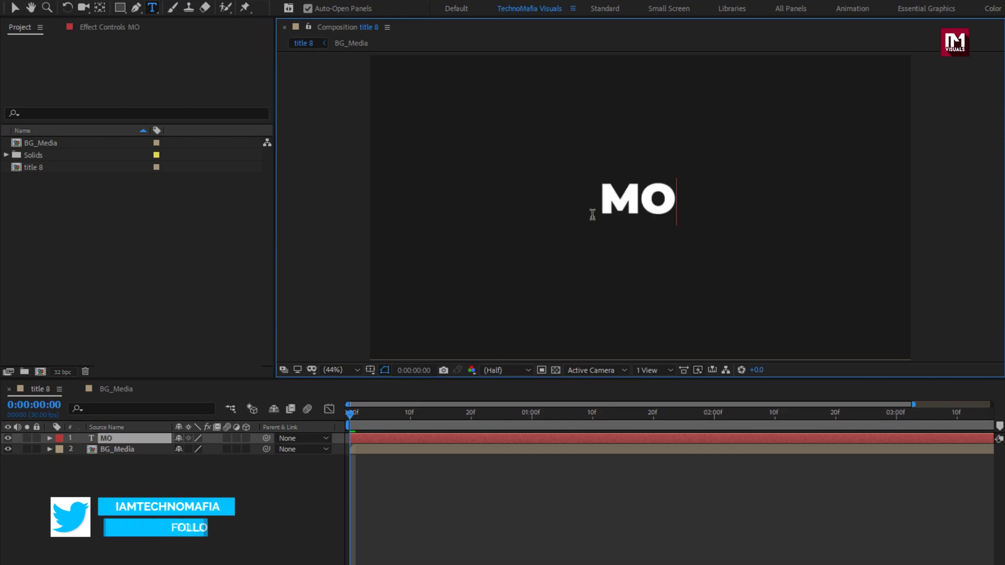
pyautogui.write('DERN')
pyautogui.press('Escape')
pyautogui.press('v')
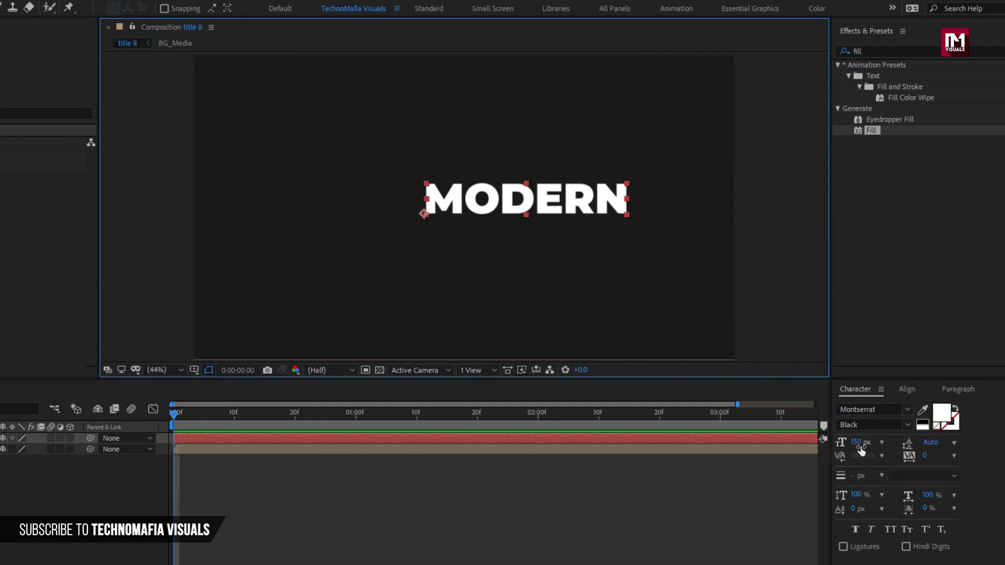
pyautogui.click(907, 389)
pyautogui.click(867, 425)
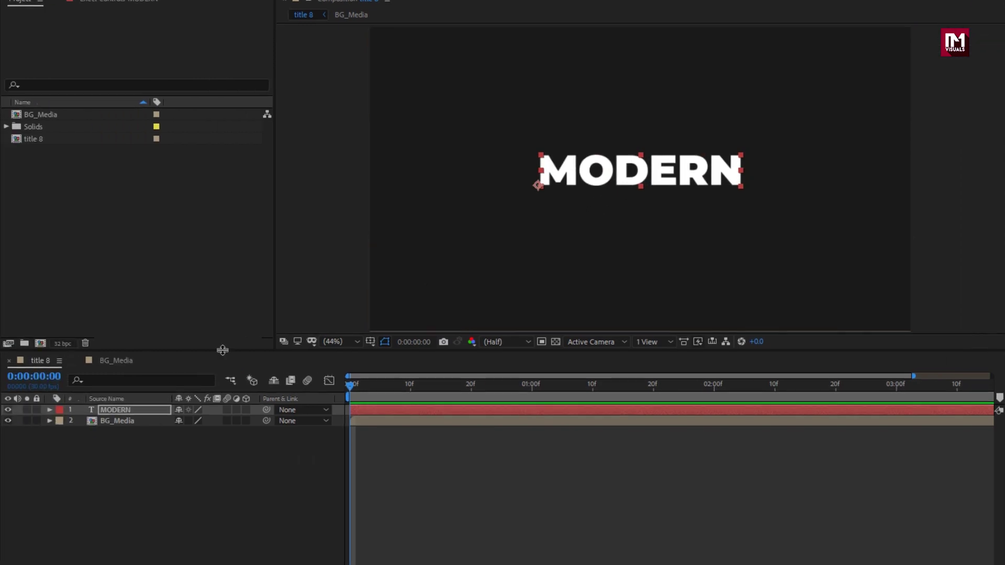
# - Add a Tracking animator to the MODERN text layer and expand its range selector
pyautogui.click(137, 437)
pyautogui.click(49, 367)
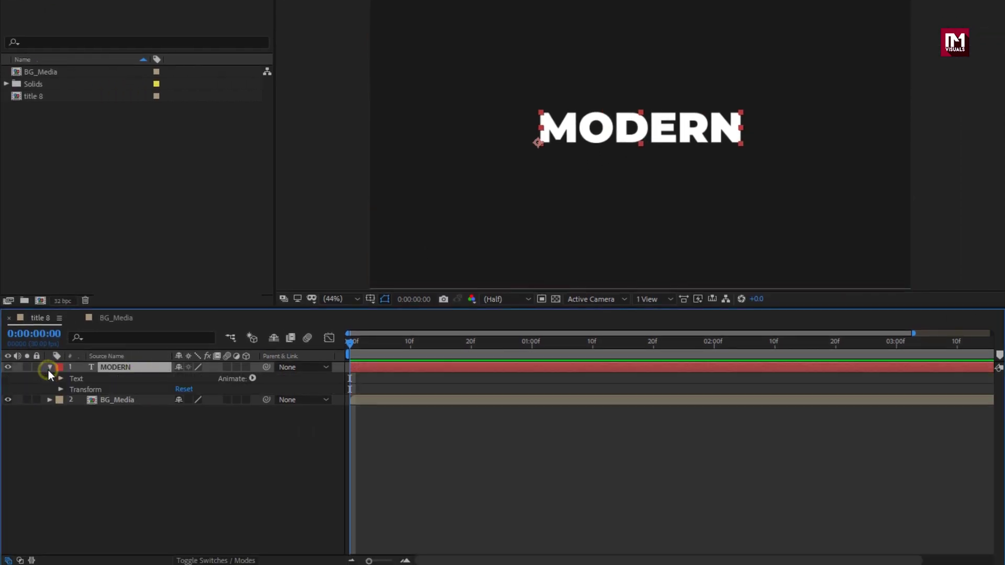
pyautogui.click(251, 378)
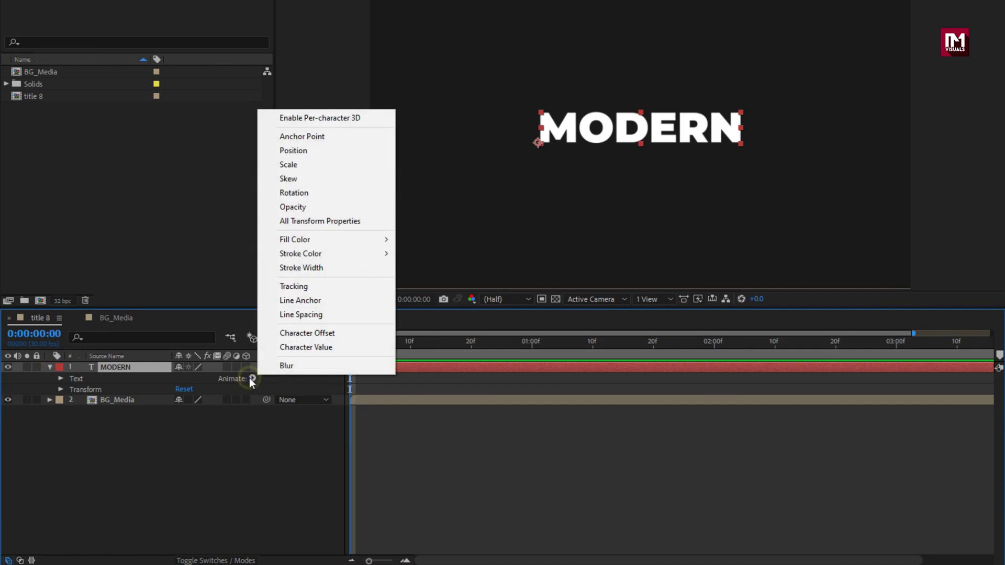
pyautogui.click(288, 285)
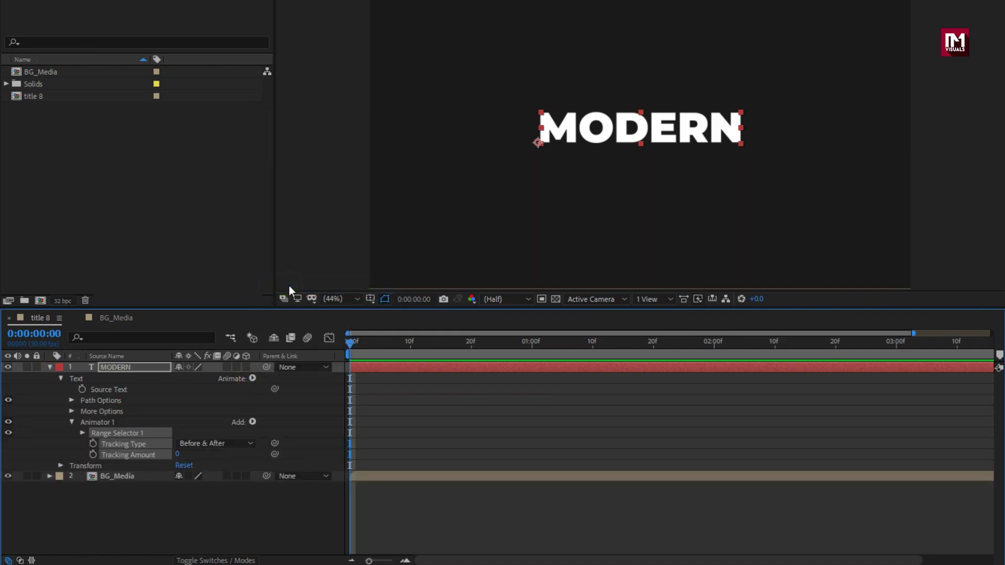
pyautogui.click(81, 433)
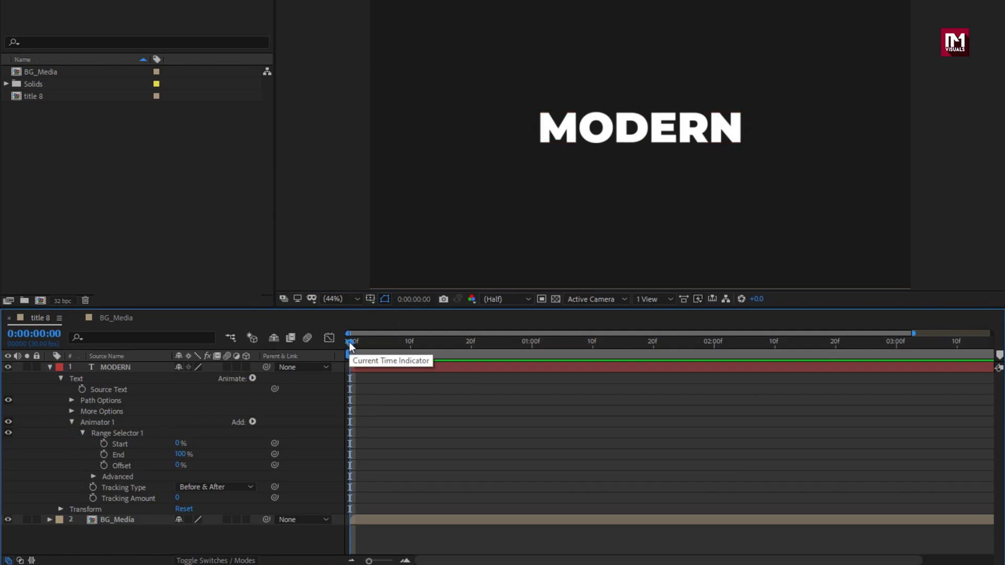
# - Keyframe the range selector's Offset from -100% at 0:00:00:00 to 100% at 0:00:02:00
pyautogui.click(102, 465)
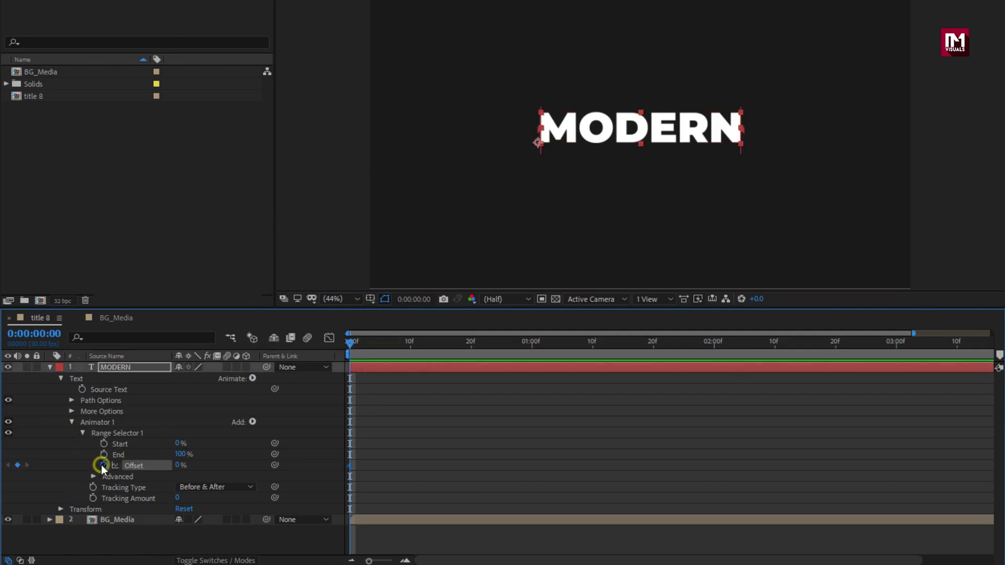
pyautogui.click(177, 466)
pyautogui.click(713, 350)
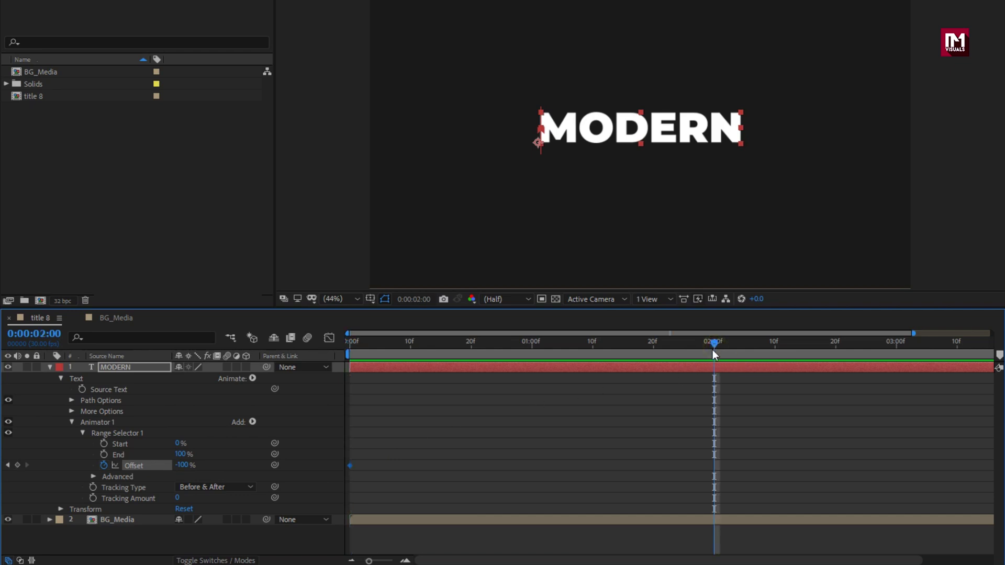
pyautogui.click(179, 467)
pyautogui.write('100')
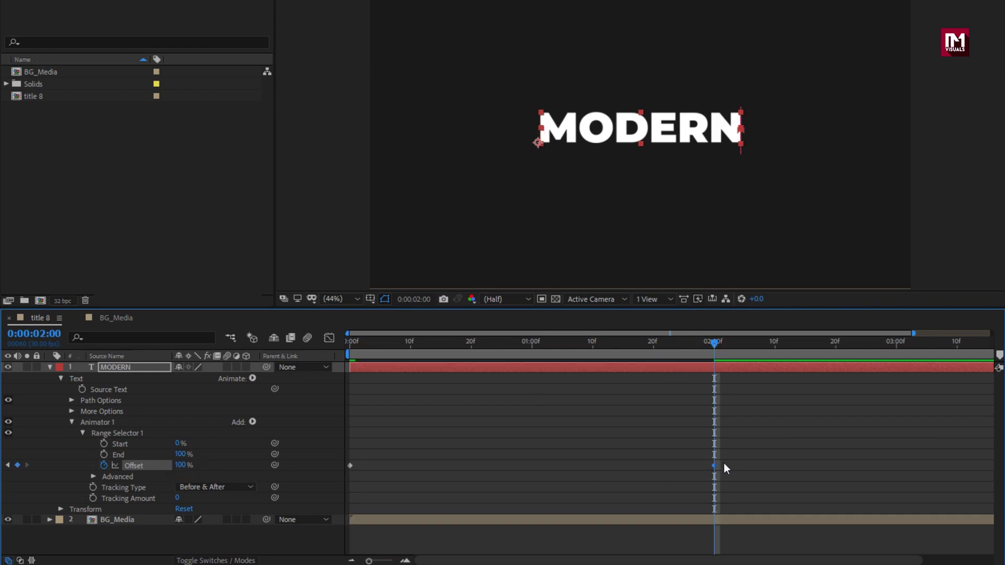
# - Apply Easy Ease to both Offset keyframes of the MODERN layer
pyautogui.moveTo(723, 463); pyautogui.dragTo(333, 474)
pyautogui.rightClick(349, 466)
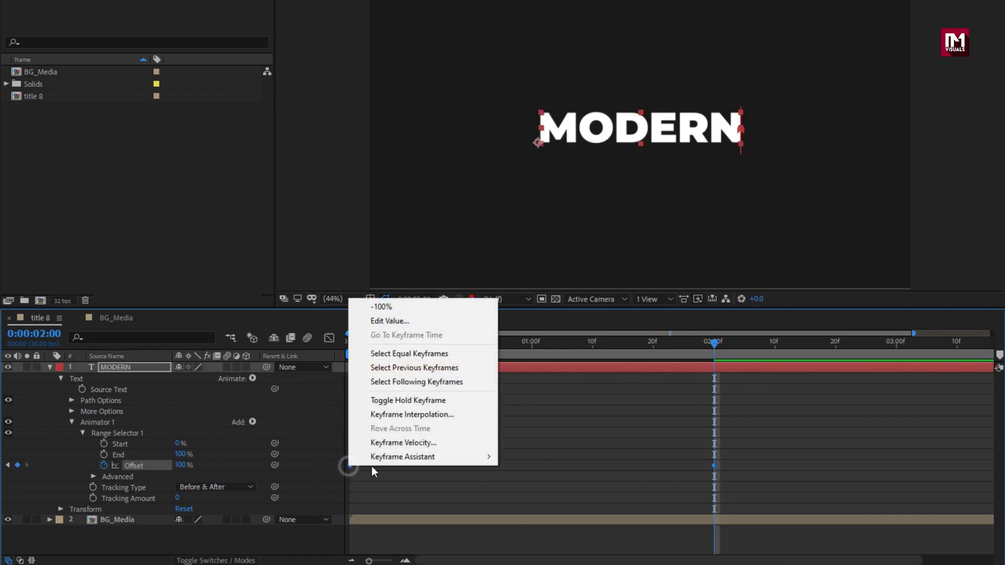
pyautogui.moveTo(426, 463)
pyautogui.click(537, 498)
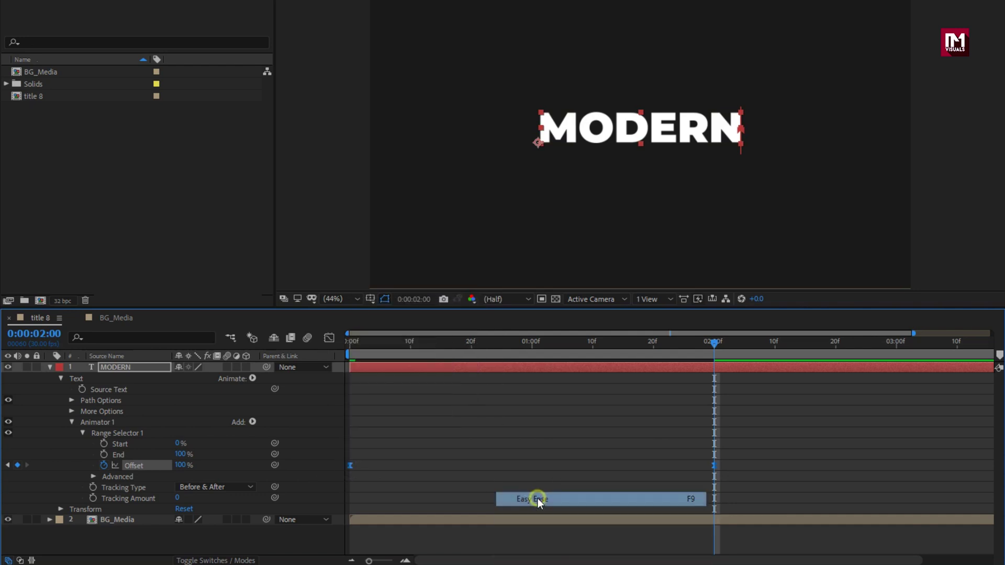
# - Reshape the Offset speed graph by lengthening the end keyframe's ease handle and shortening the start keyframe's handle
pyautogui.click(332, 339)
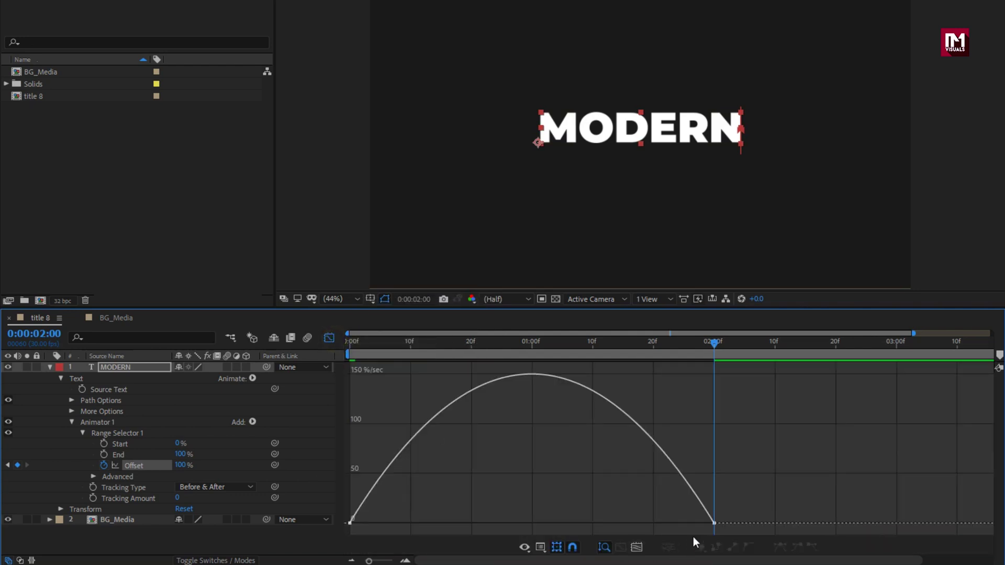
pyautogui.click(715, 524)
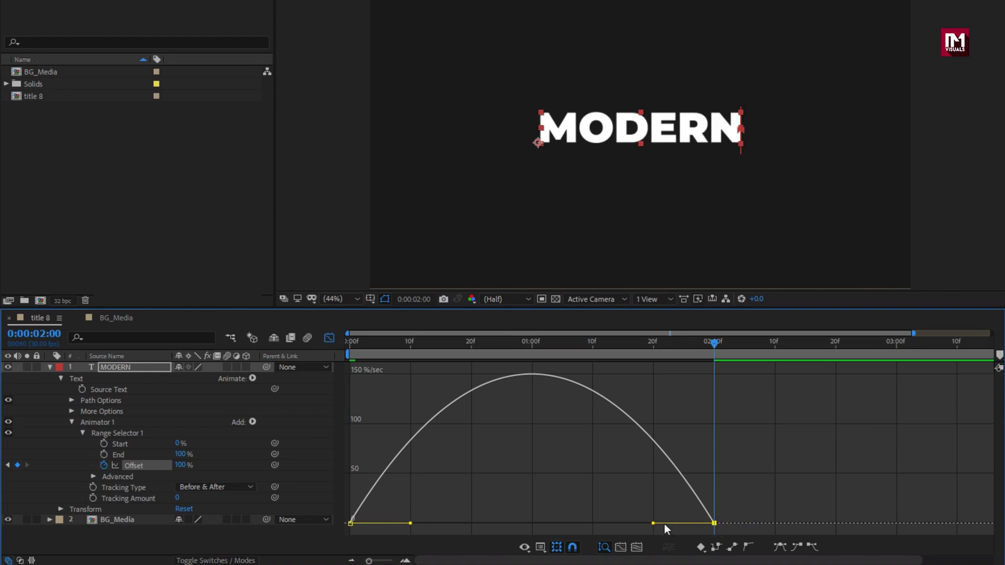
pyautogui.moveTo(652, 522); pyautogui.dragTo(498, 521)
pyautogui.moveTo(409, 522); pyautogui.dragTo(387, 525)
pyautogui.click(329, 338)
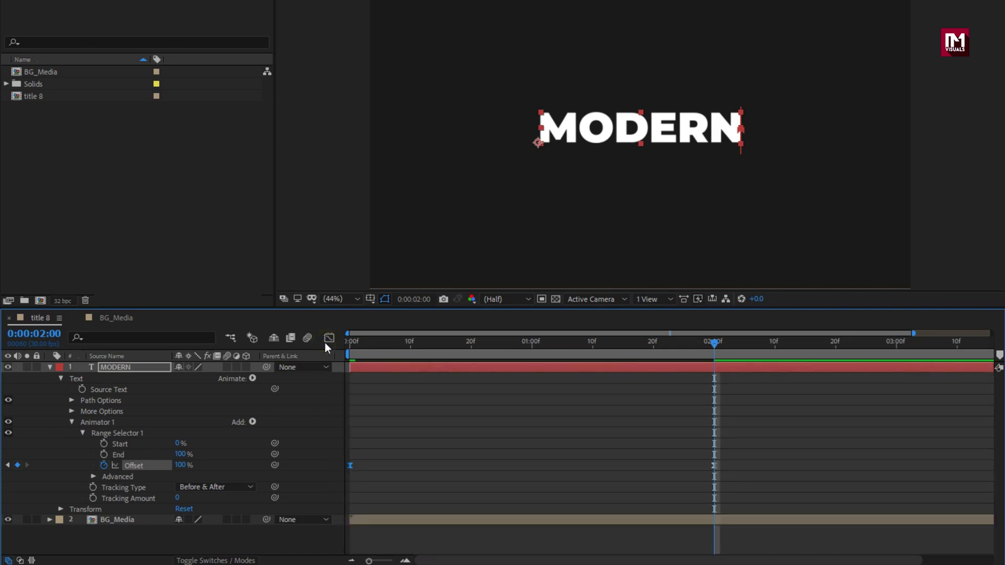
# - Add a Position property to the text animator and set it to 252, 0, checking the spread at 0:00:00:16
pyautogui.click(129, 425)
pyautogui.click(252, 422)
pyautogui.moveTo(299, 425)
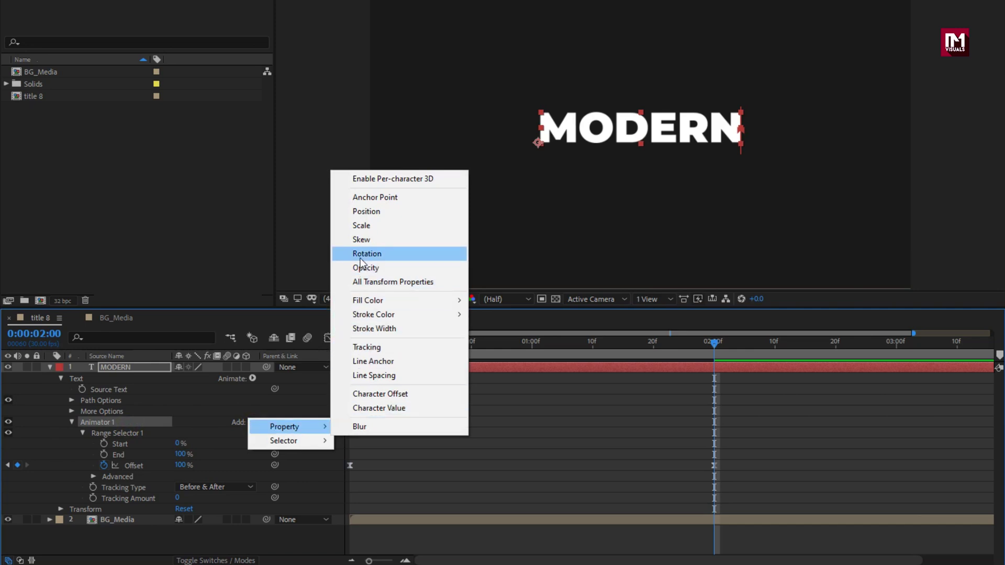
pyautogui.click(362, 212)
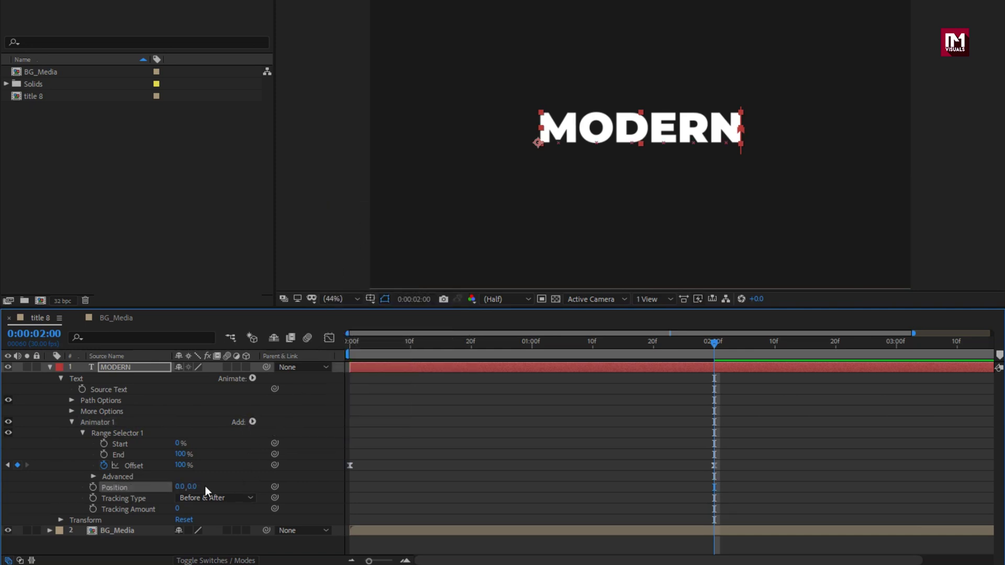
pyautogui.moveTo(188, 487); pyautogui.dragTo(256, 486)
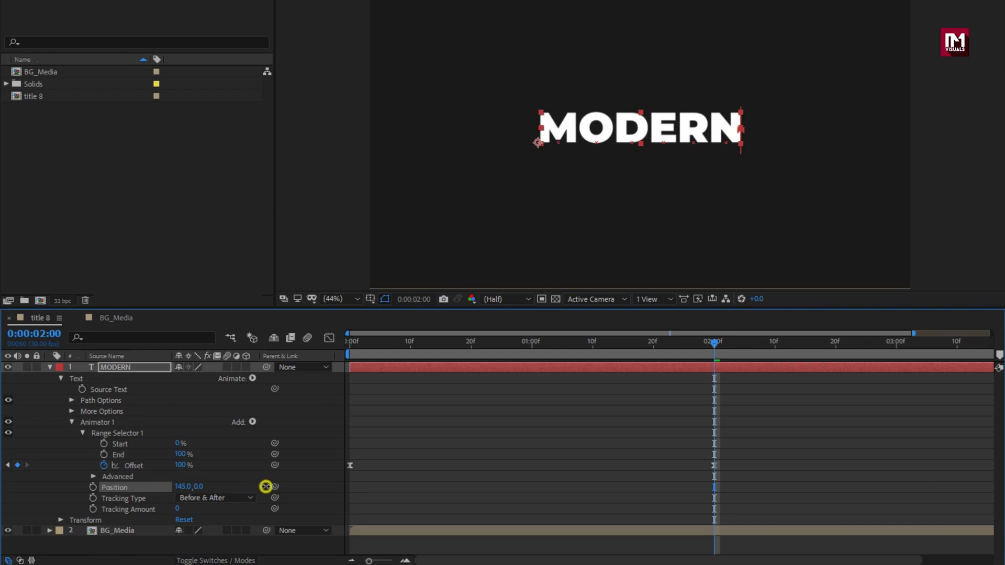
pyautogui.moveTo(439, 343)
pyautogui.mouseDown()
pyautogui.moveTo(364, 348)
pyautogui.moveTo(570, 348)
pyautogui.moveTo(447, 346)
pyautogui.mouseUp()
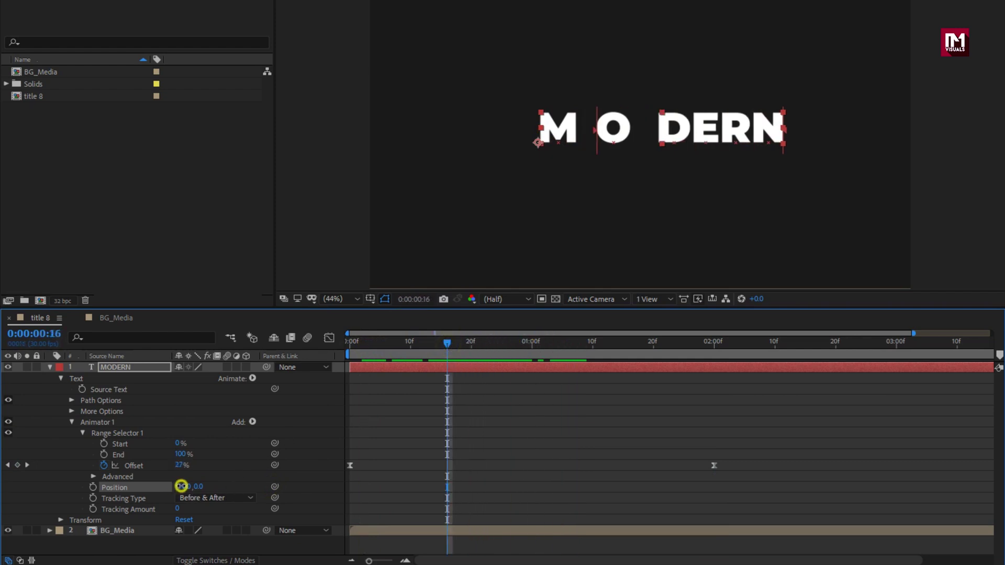
pyautogui.moveTo(181, 486); pyautogui.dragTo(237, 480)
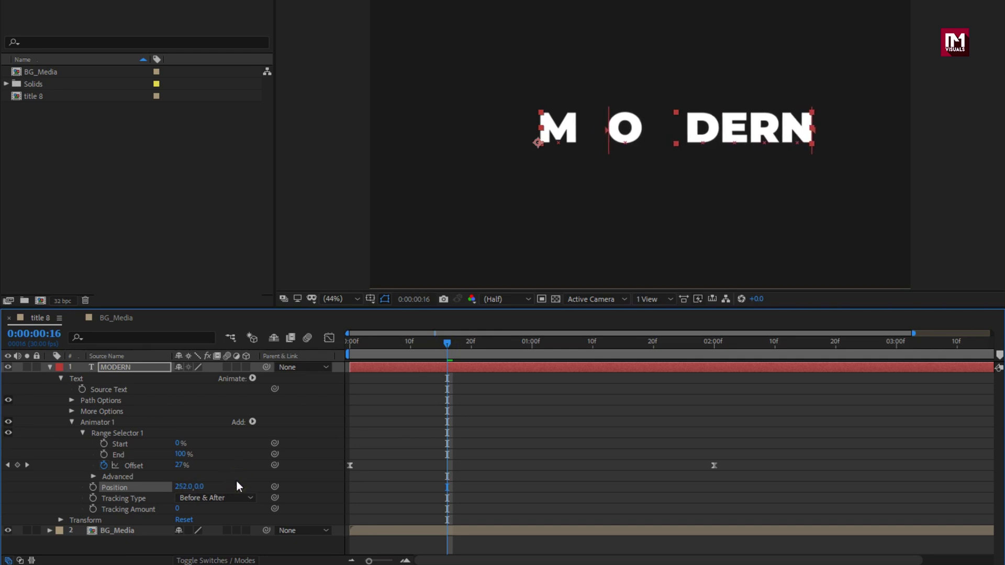
# - Add an Opacity property to the text animator and set it to 0%
pyautogui.click(249, 423)
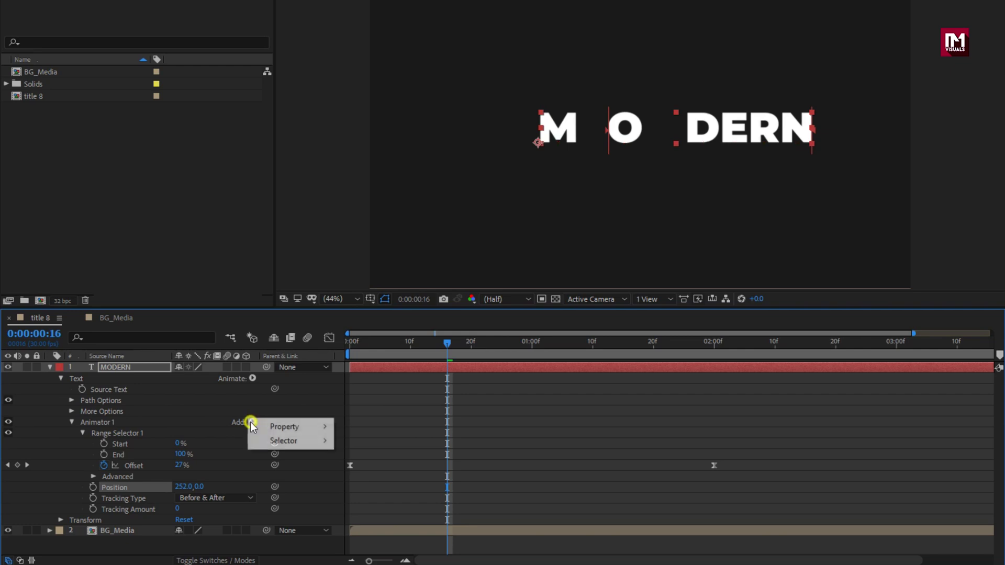
pyautogui.moveTo(316, 427)
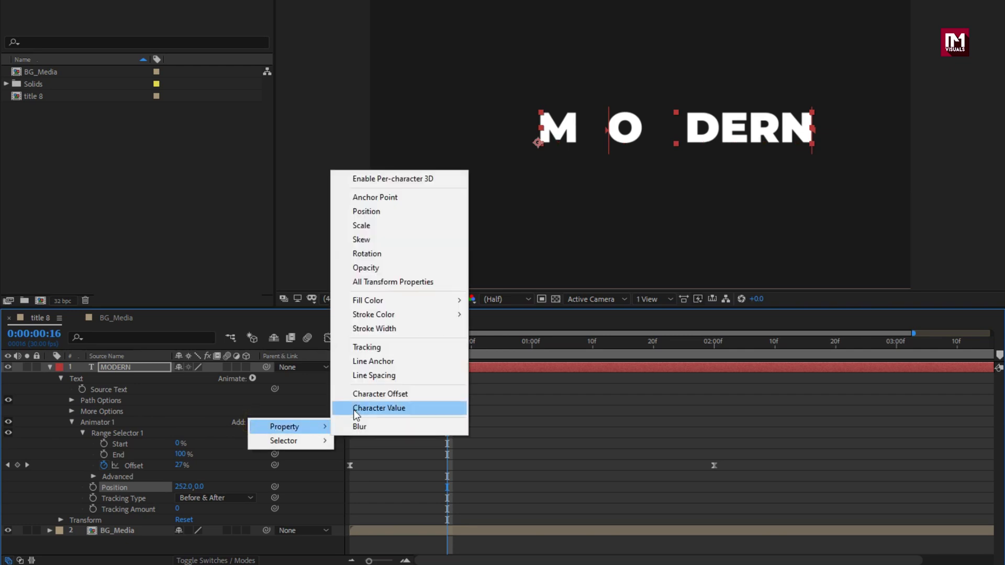
pyautogui.click(366, 268)
pyautogui.moveTo(187, 503); pyautogui.dragTo(98, 504)
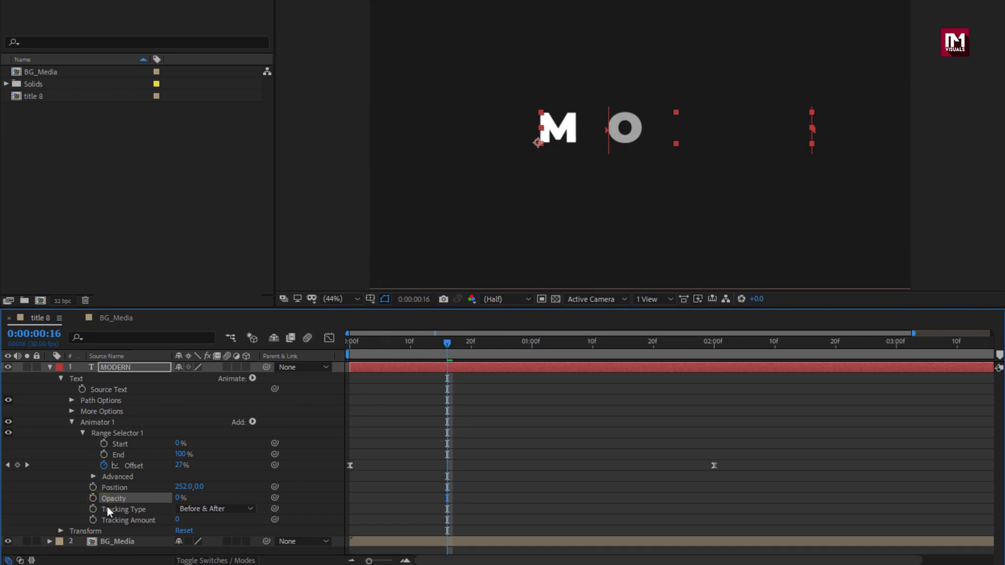
# - Set the range selector's advanced Shape to Ramp Up, preview the title animation up to 0:00:01:22 and collapse the MODERN layer
pyautogui.click(91, 476)
pyautogui.scroll(-3, 78, 475)
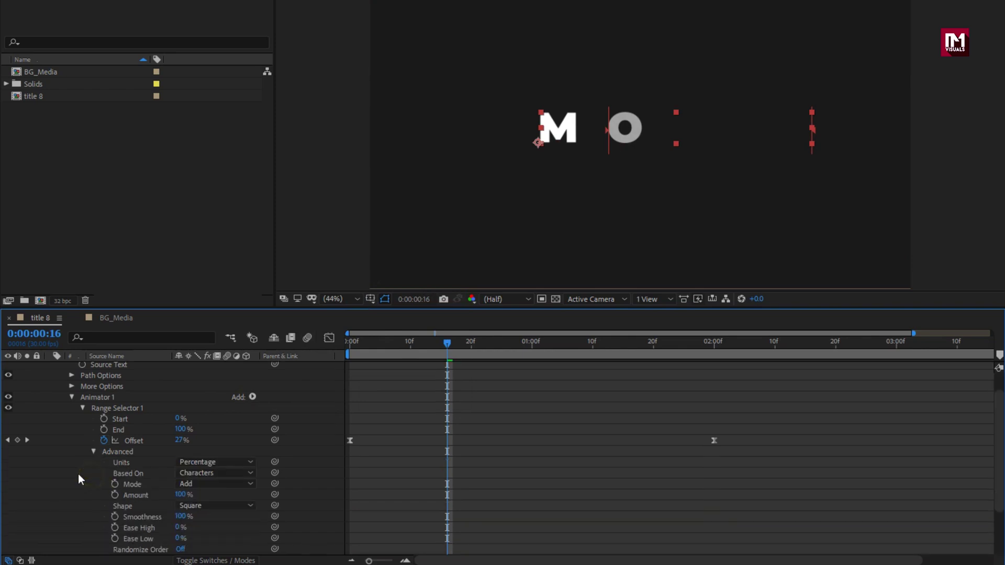
pyautogui.click(207, 478)
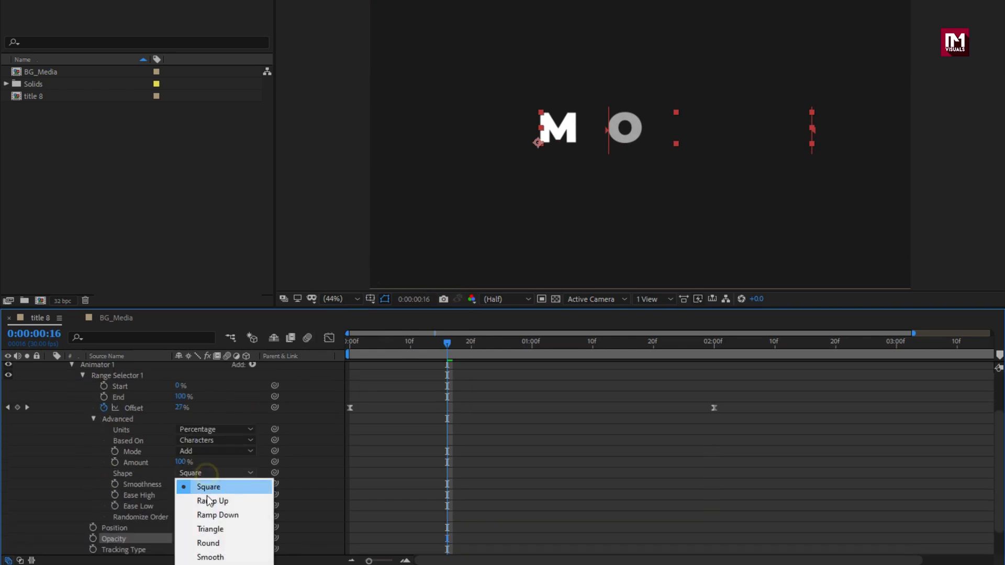
pyautogui.click(208, 498)
pyautogui.moveTo(351, 346); pyautogui.dragTo(652, 344)
pyautogui.moveTo(652, 414)
pyautogui.mouseDown()
pyautogui.moveTo(341, 408)
pyautogui.moveTo(665, 407)
pyautogui.mouseUp()
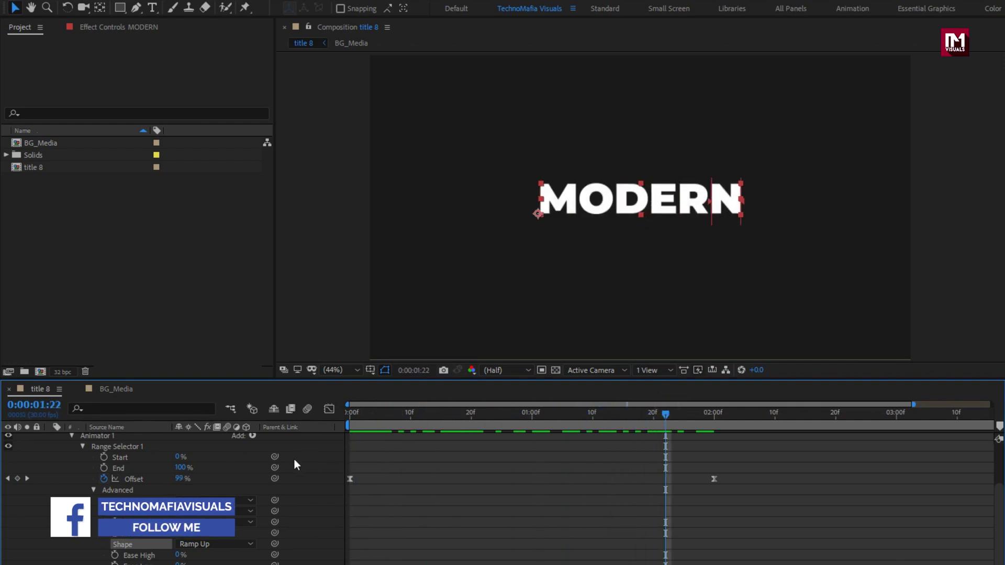
pyautogui.scroll(3, 94, 489)
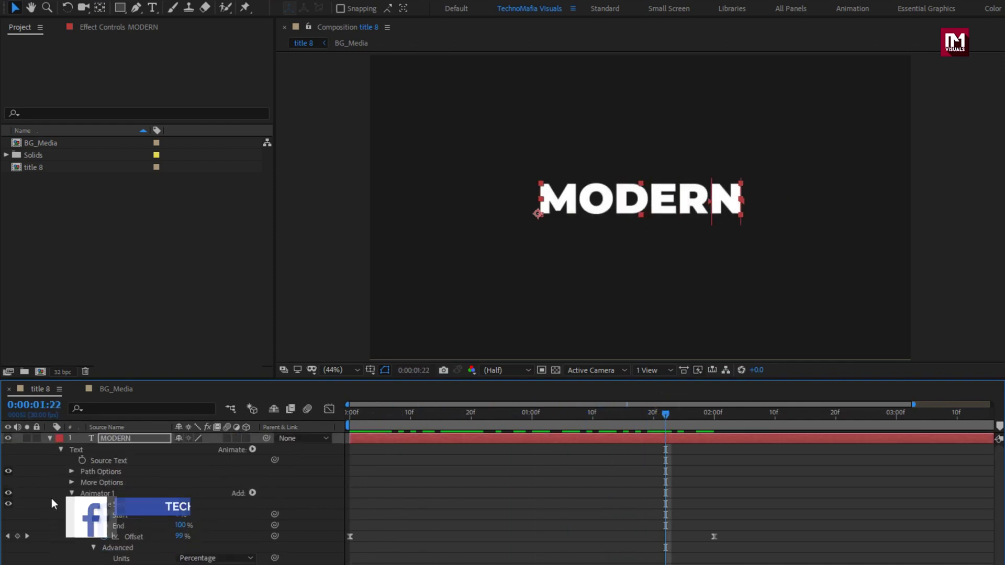
pyautogui.click(50, 438)
# - Create a black 1920 x 1080 px solid named Shape_layer above the MODERN layer
pyautogui.click(121, 476)
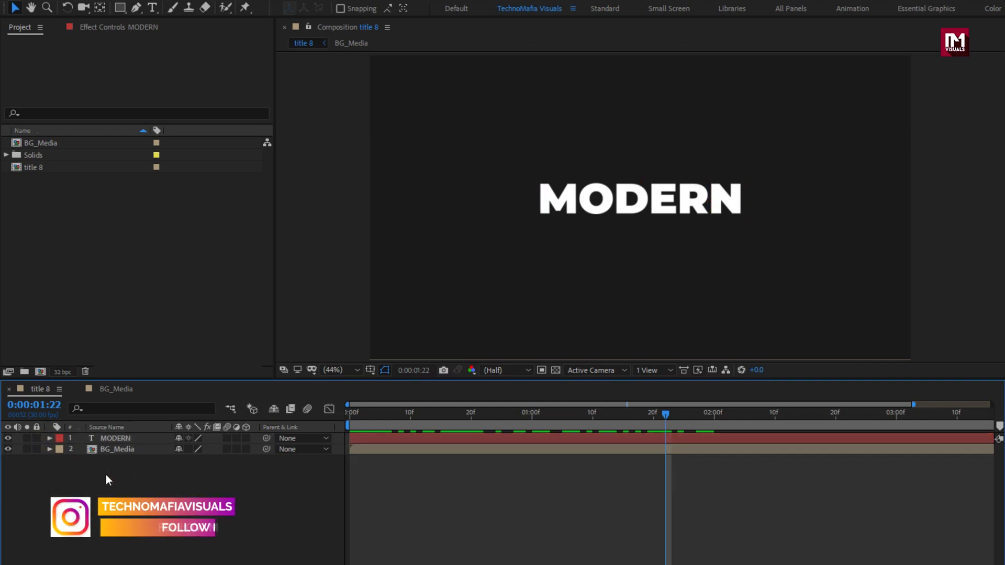
pyautogui.rightClick(105, 477)
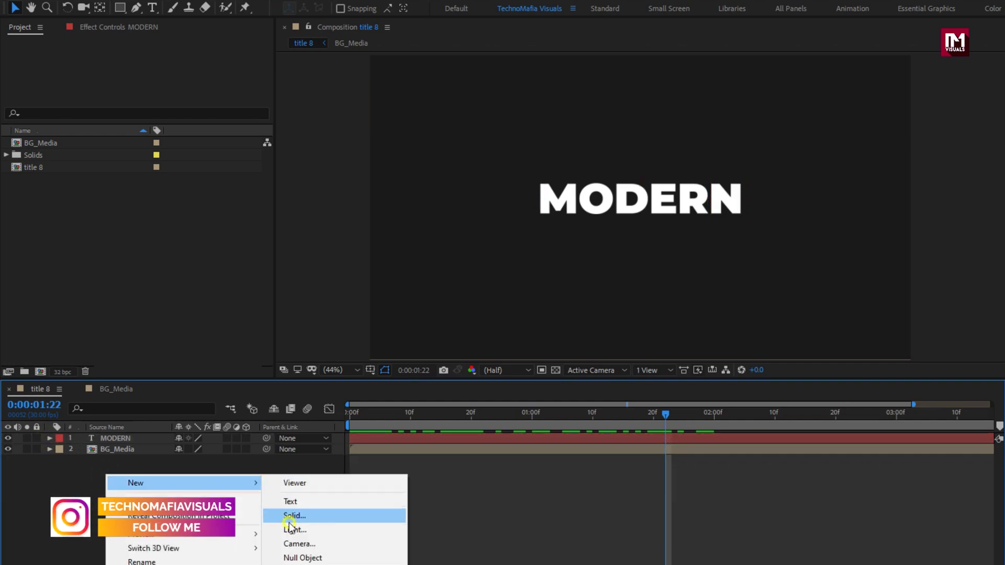
pyautogui.click(293, 515)
pyautogui.write('S')
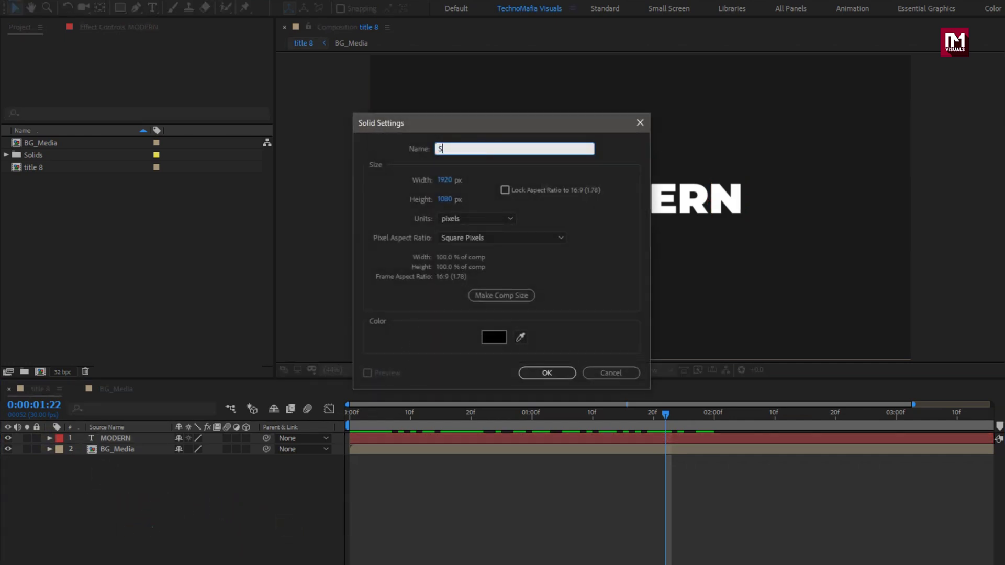
pyautogui.write('hape_laye')
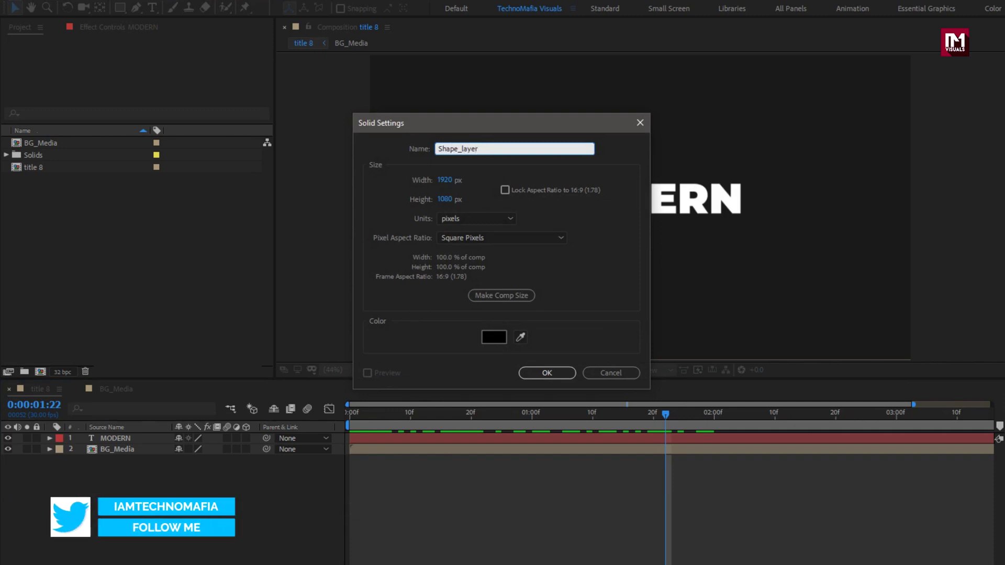
pyautogui.write('r')
pyautogui.click(528, 371)
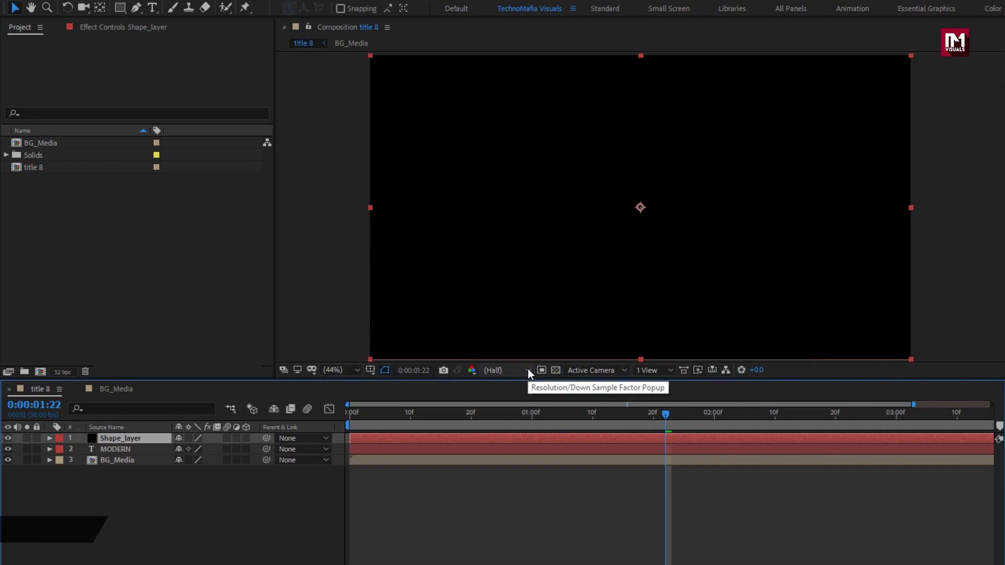
# - Find the Gradient Ramp effect by searching for "ramp" and apply it to Shape_layer
pyautogui.click(864, 53)
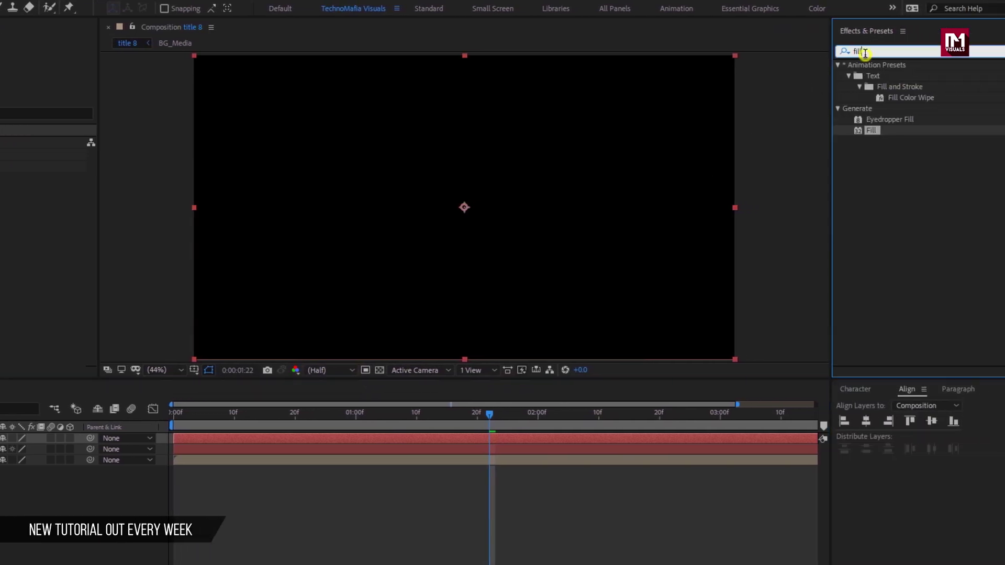
pyautogui.moveTo(865, 53); pyautogui.dragTo(839, 54)
pyautogui.write('ramp')
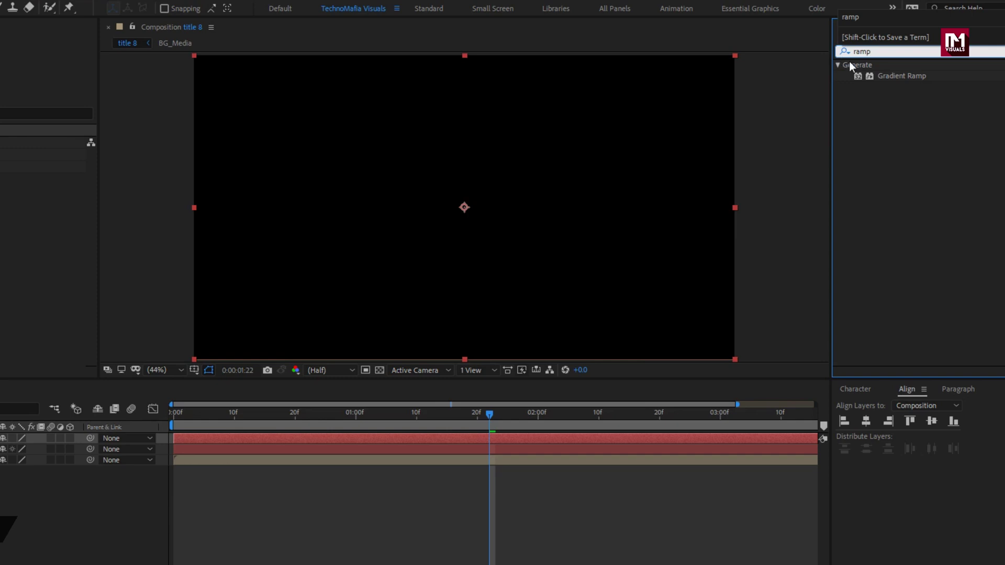
pyautogui.doubleClick(891, 78)
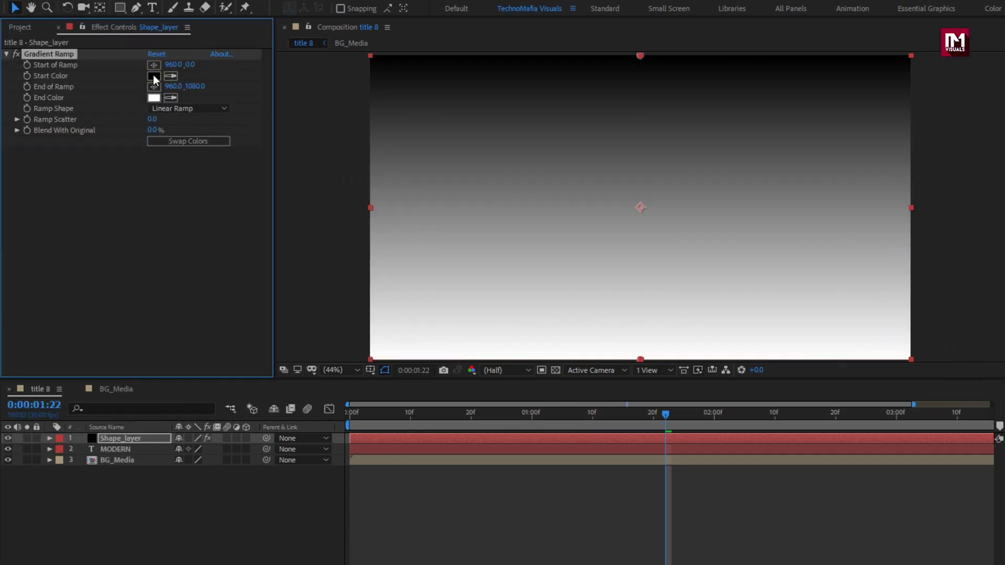
# - Set the Gradient Ramp's start color to a golden yellow and its end color to red
pyautogui.click(153, 74)
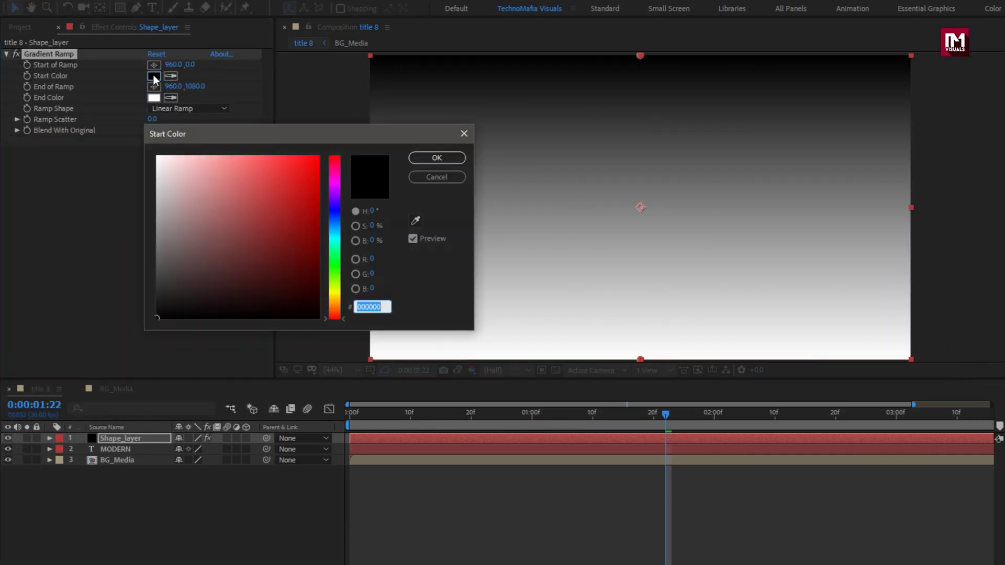
pyautogui.moveTo(333, 309)
pyautogui.mouseDown()
pyautogui.moveTo(332, 287)
pyautogui.moveTo(333, 299)
pyautogui.mouseUp()
pyautogui.moveTo(307, 218); pyautogui.dragTo(309, 203)
pyautogui.click(419, 159)
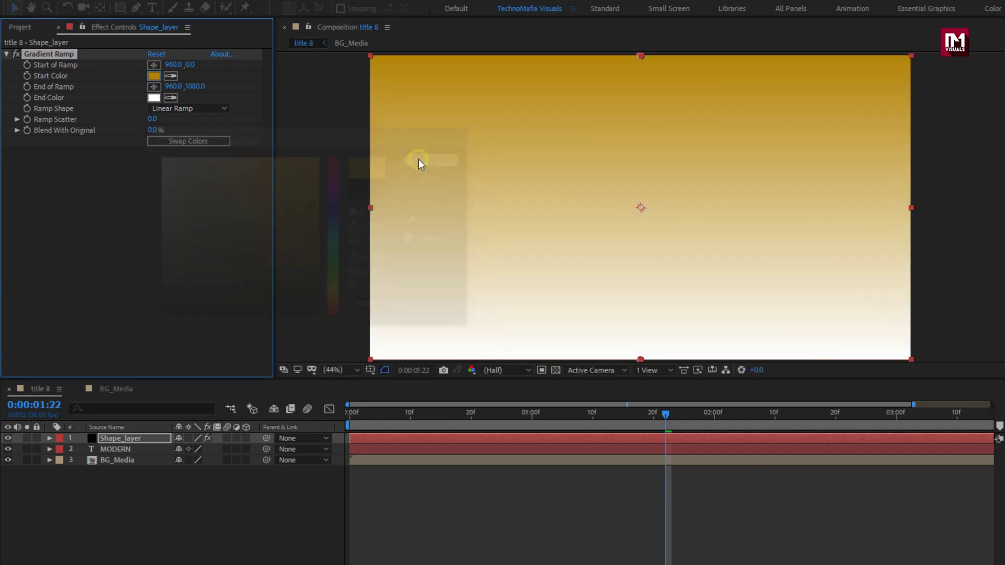
pyautogui.click(153, 97)
pyautogui.moveTo(312, 193)
pyautogui.mouseDown()
pyautogui.moveTo(312, 206)
pyautogui.moveTo(306, 198)
pyautogui.mouseUp()
pyautogui.press('Return')
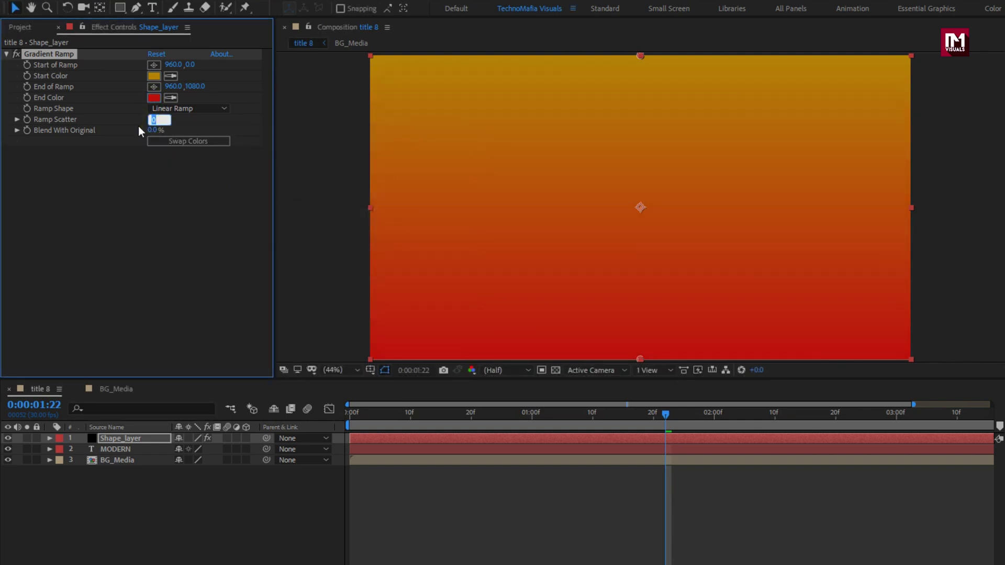
# - Set Ramp Scatter to 500 and run the gradient horizontally, starting at about 209, 523 and ending at about 1905, 539
pyautogui.write('500')
pyautogui.click(153, 65)
pyautogui.click(373, 205)
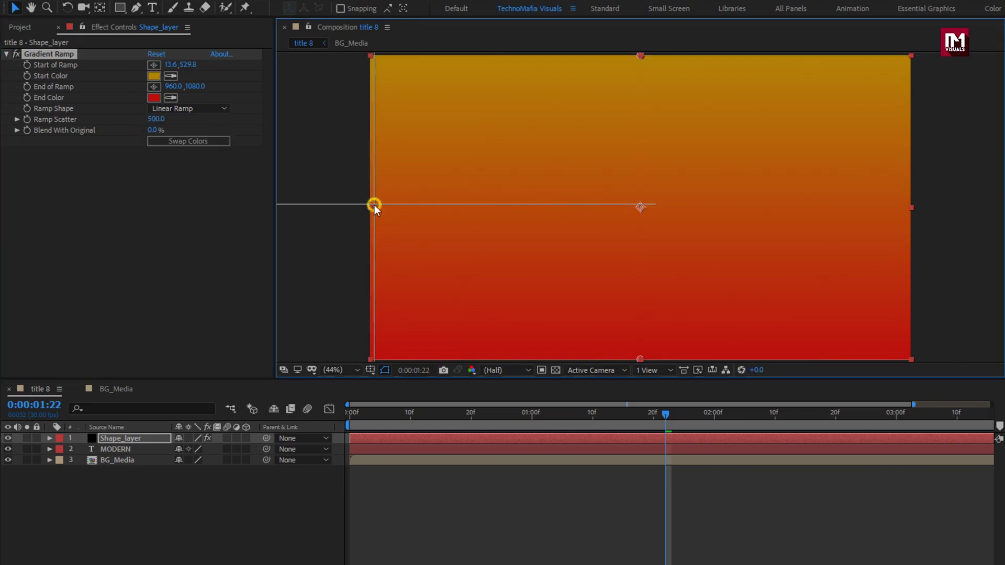
pyautogui.click(155, 86)
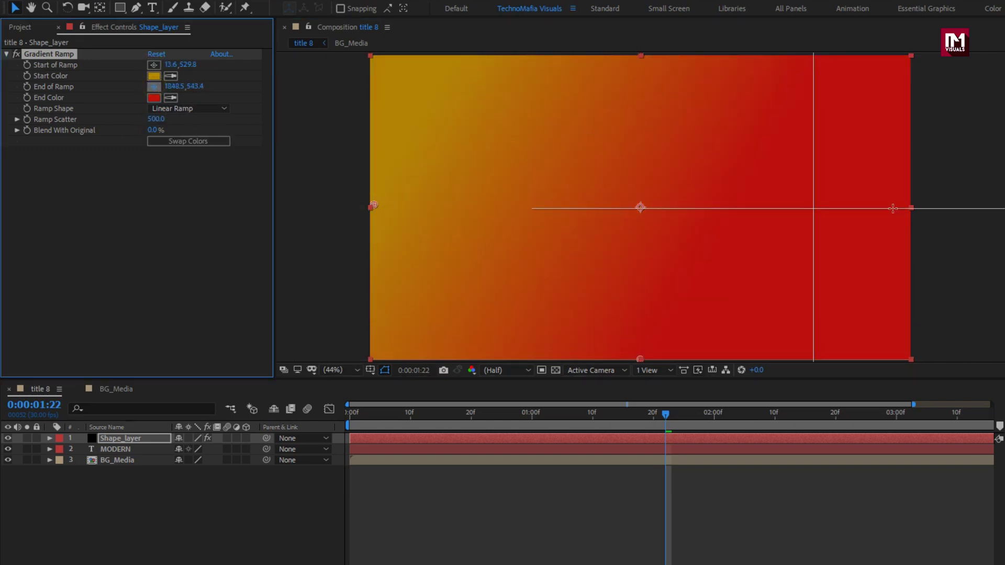
pyautogui.click(906, 207)
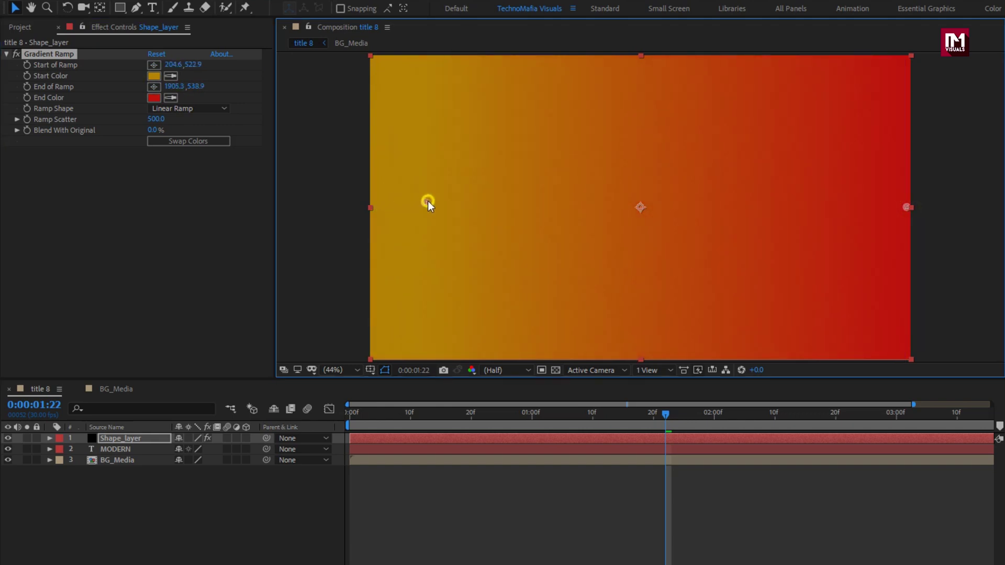
# - Find the Linear Wipe transition by searching for "linear" and apply it to Shape_layer
pyautogui.click(137, 440)
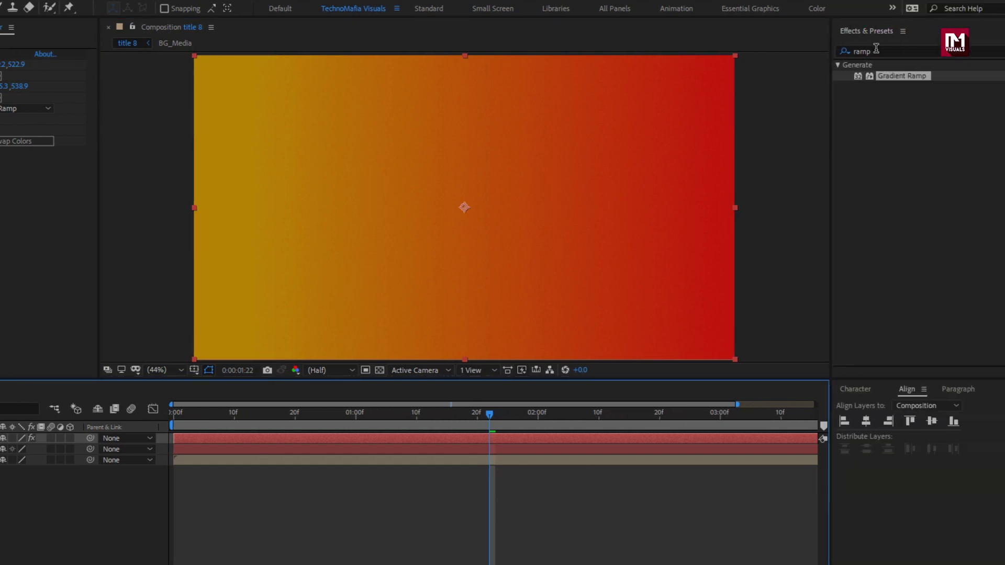
pyautogui.moveTo(874, 50); pyautogui.dragTo(802, 52)
pyautogui.write('linear')
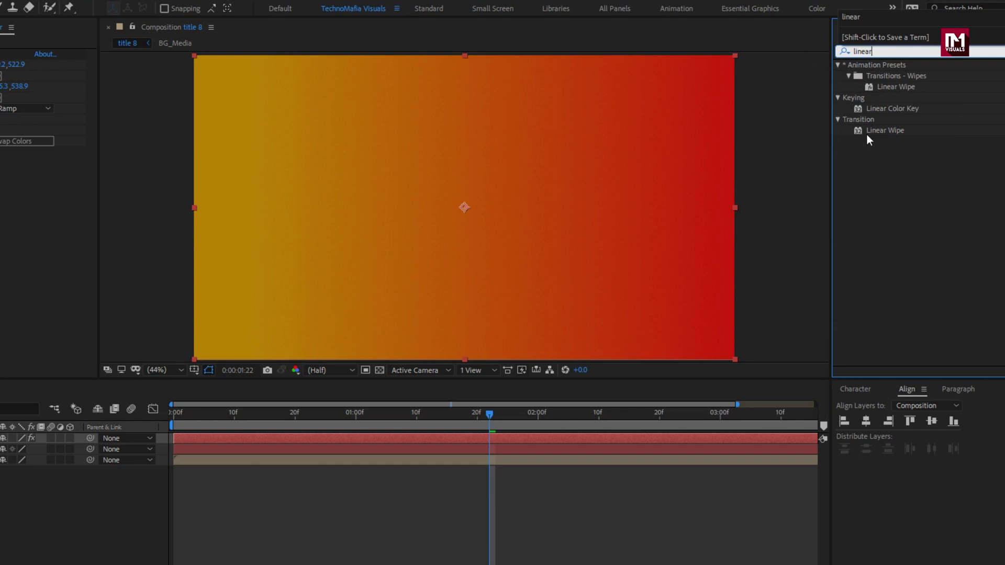
pyautogui.click(876, 132)
pyautogui.doubleClick(879, 133)
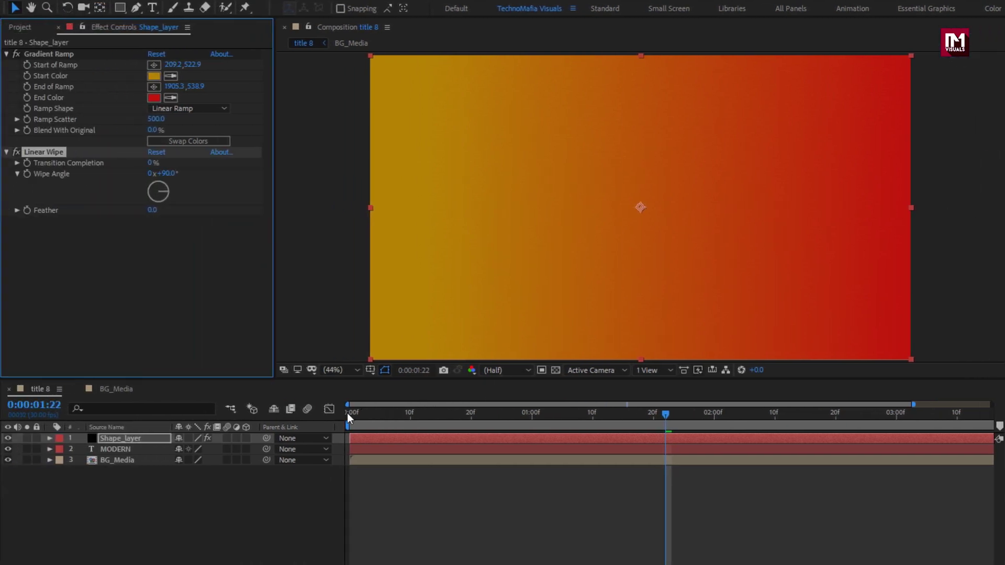
# - Keyframe the Linear Wipe's Transition Completion at 100% at 0:00:00:00
pyautogui.click(347, 413)
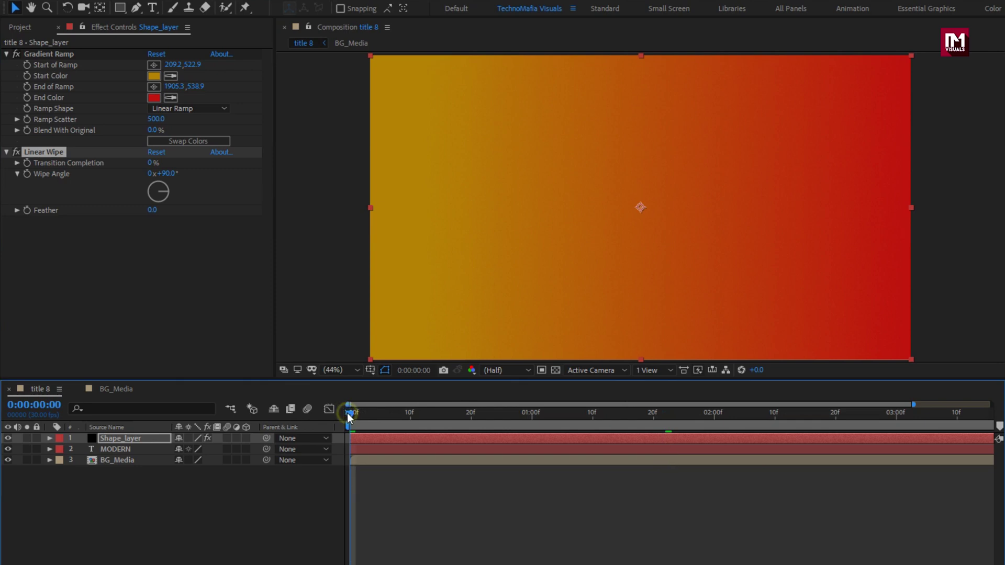
pyautogui.click(25, 163)
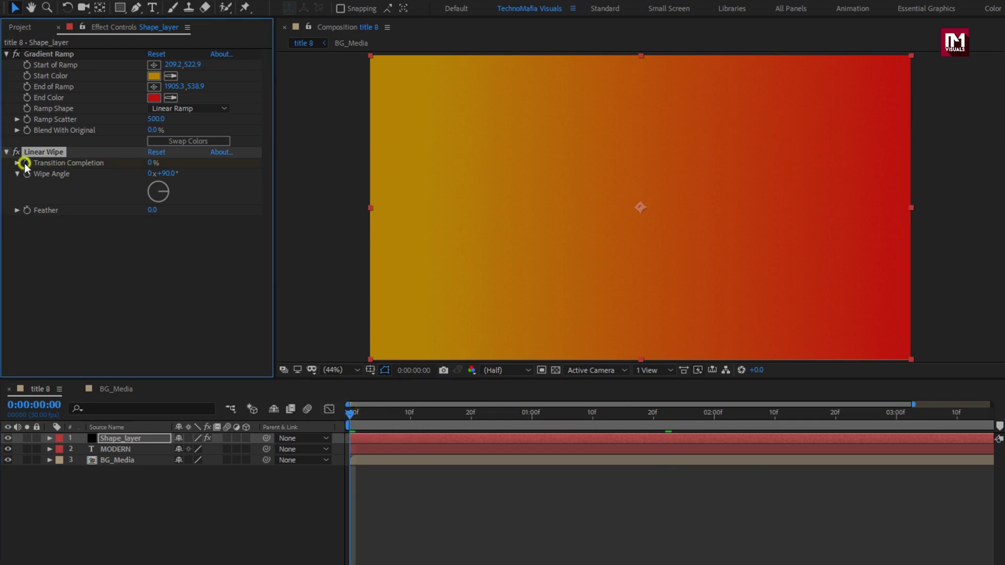
pyautogui.click(151, 163)
pyautogui.write('100')
pyautogui.press('Return')
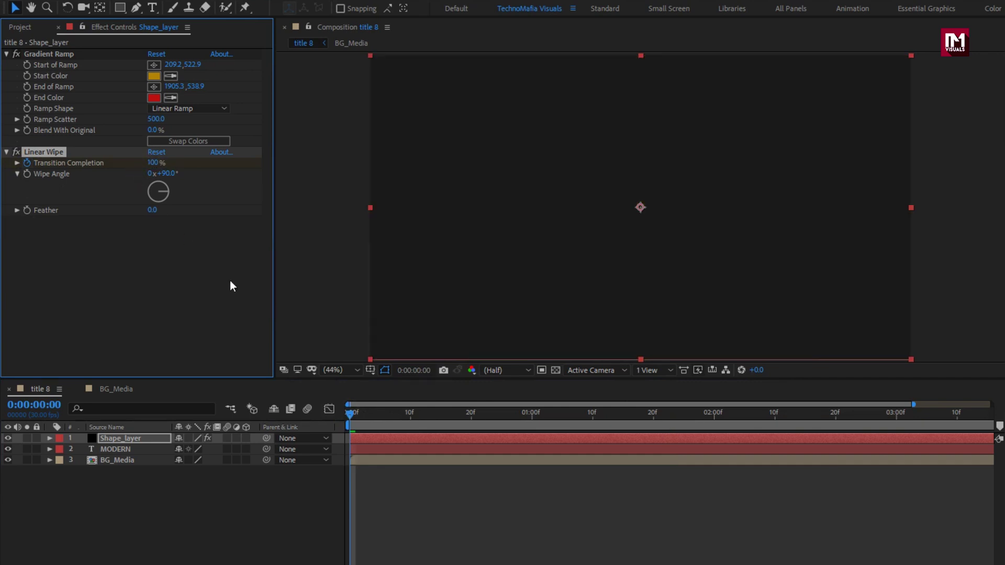
# - Keyframe Transition Completion at 0% at 0:00:01:00 and set the Wipe Angle to -90°
pyautogui.click(531, 413)
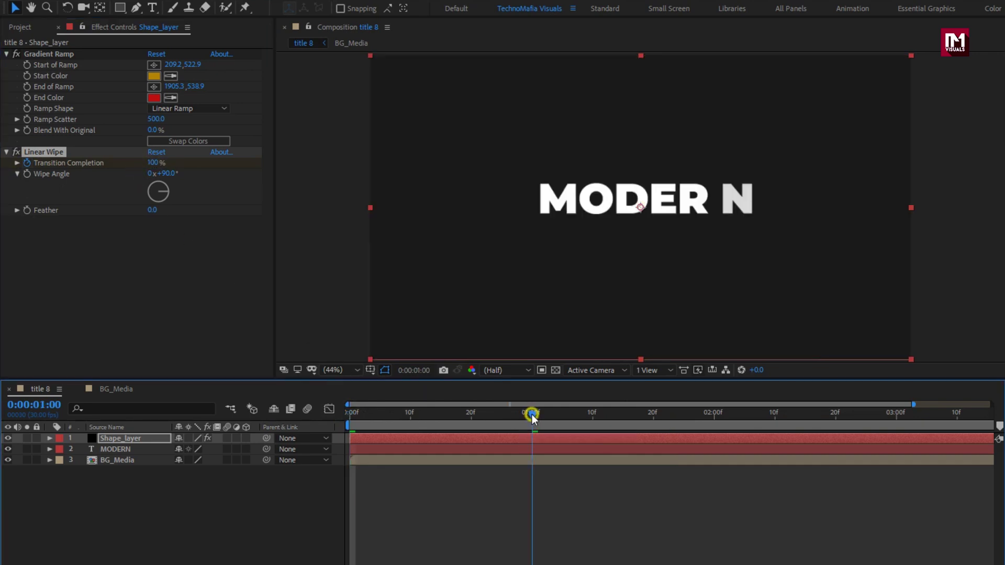
pyautogui.click(153, 165)
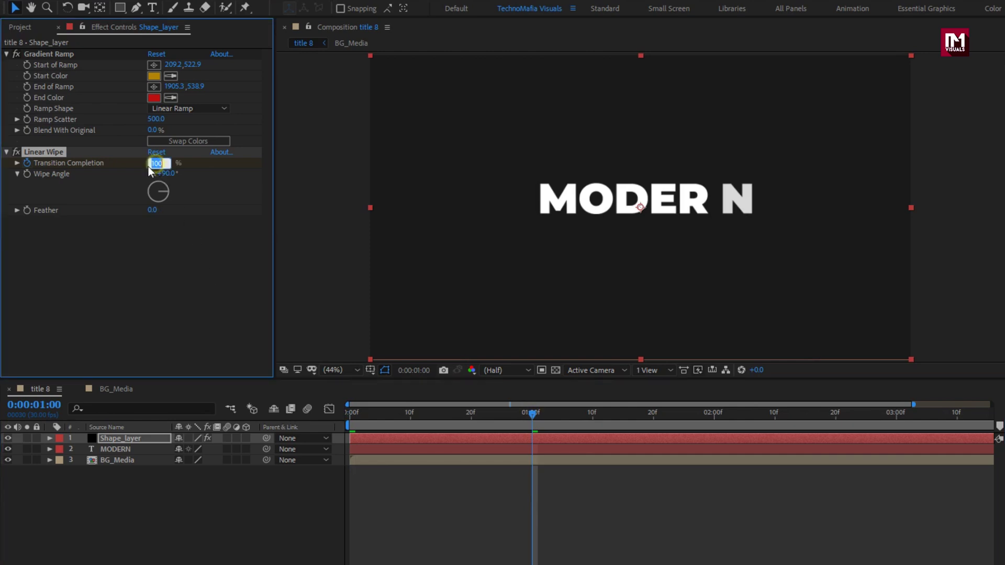
pyautogui.write('0')
pyautogui.press('Return')
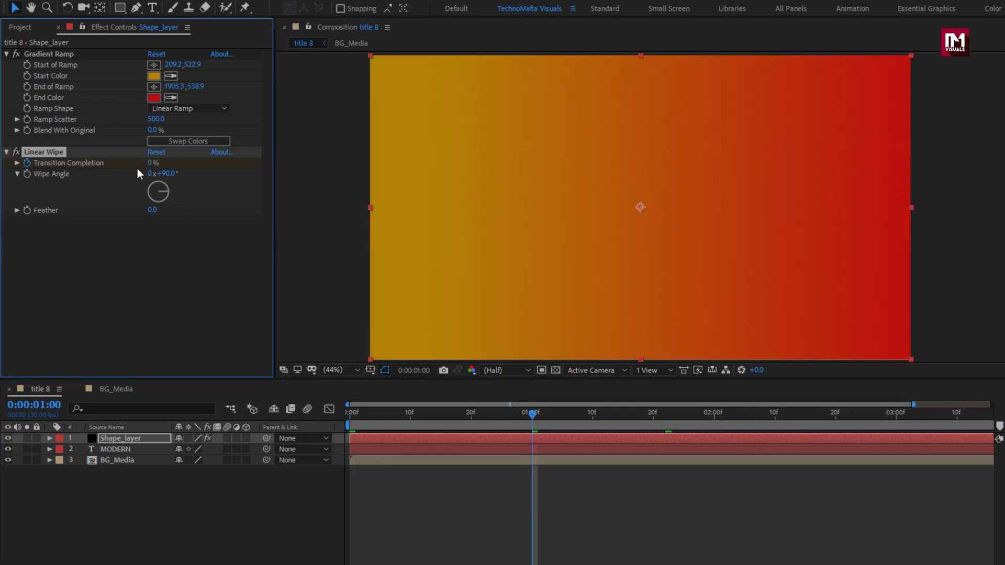
pyautogui.click(166, 175)
pyautogui.write('-90')
pyautogui.press('Return')
# - Reveal Shape_layer's keyframes and apply Easy Ease to both Transition Completion keyframes
pyautogui.press('u')
pyautogui.click(133, 438)
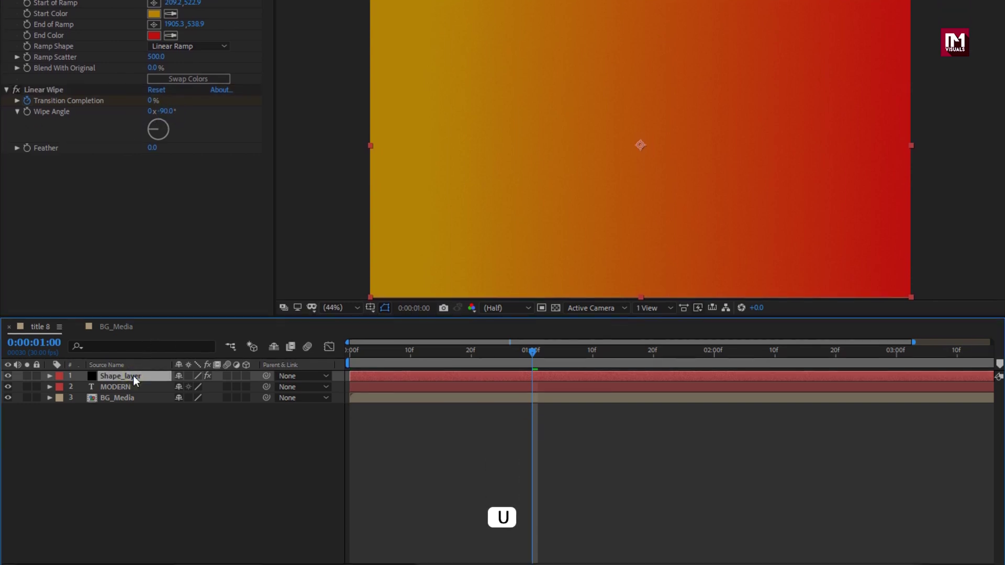
pyautogui.press('u')
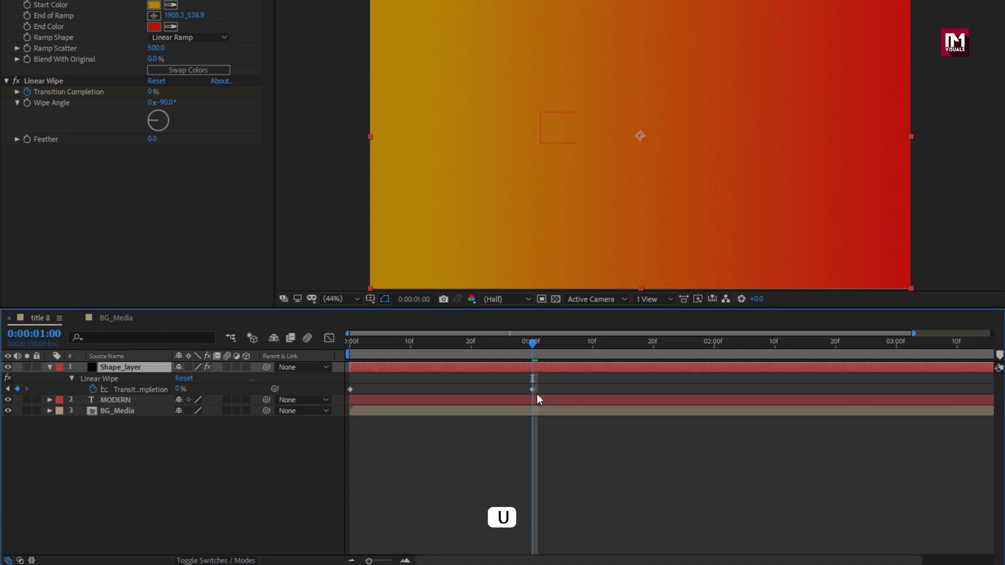
pyautogui.moveTo(539, 387); pyautogui.dragTo(341, 394)
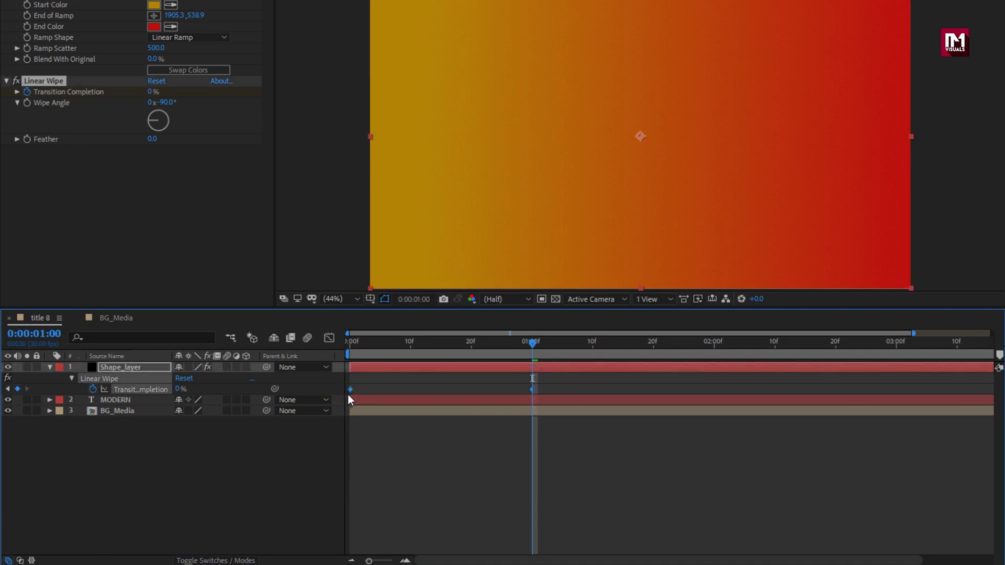
pyautogui.rightClick(351, 389)
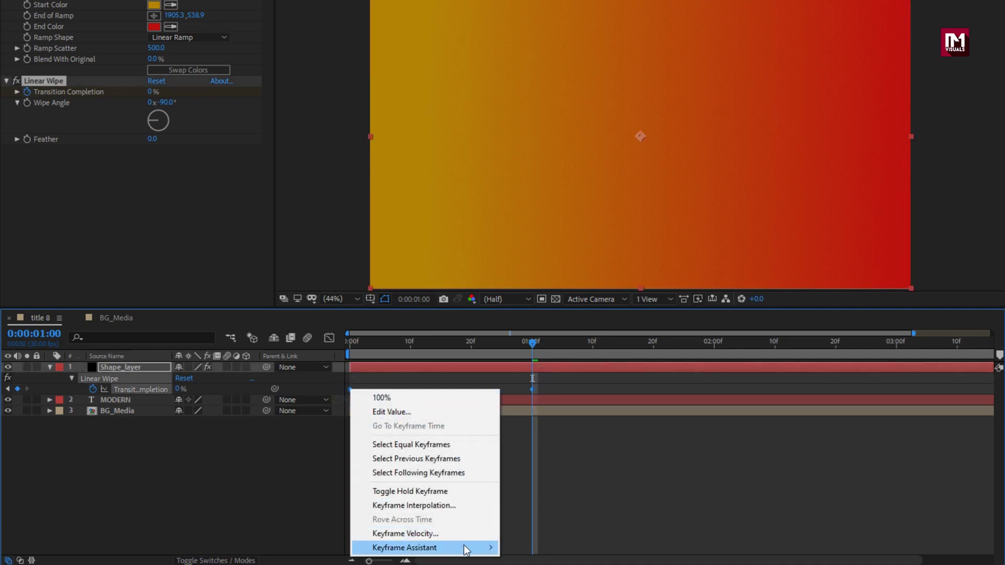
pyautogui.moveTo(465, 548)
pyautogui.click(526, 460)
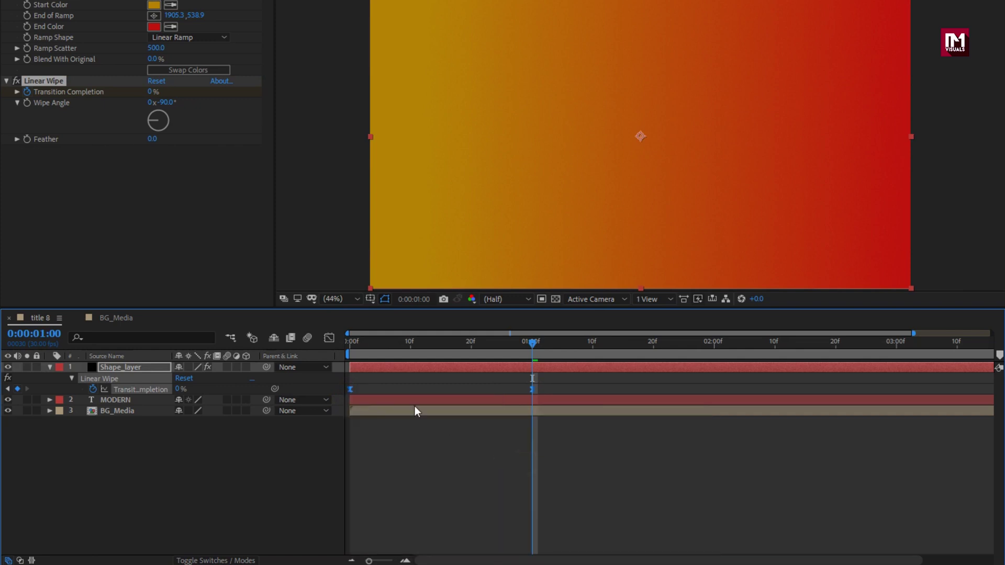
# - Lengthen both ease handles in the Transition Completion speed graph until they meet midway, and preview the wipe up to 0:00:01:00
pyautogui.click(329, 339)
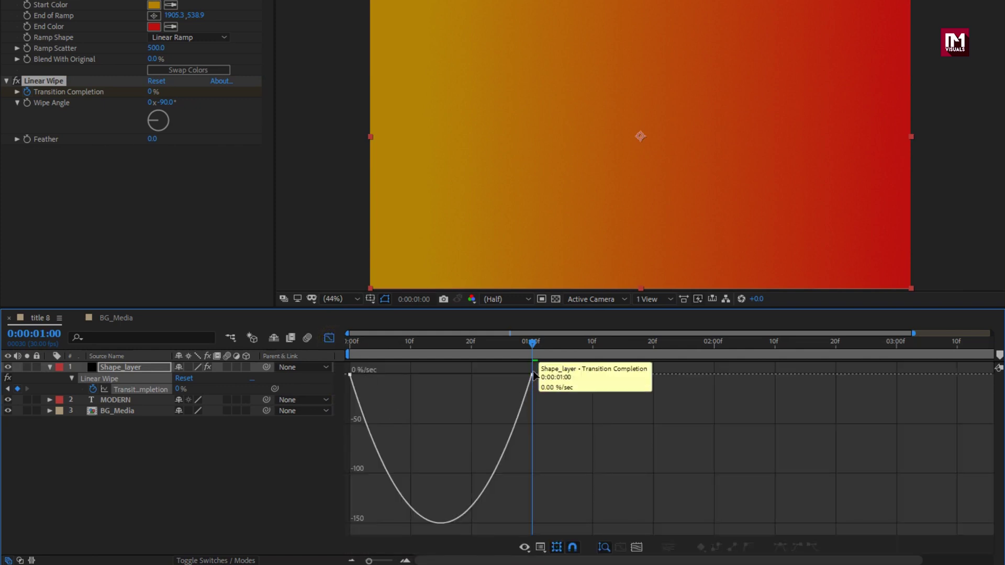
pyautogui.moveTo(506, 374); pyautogui.dragTo(439, 375)
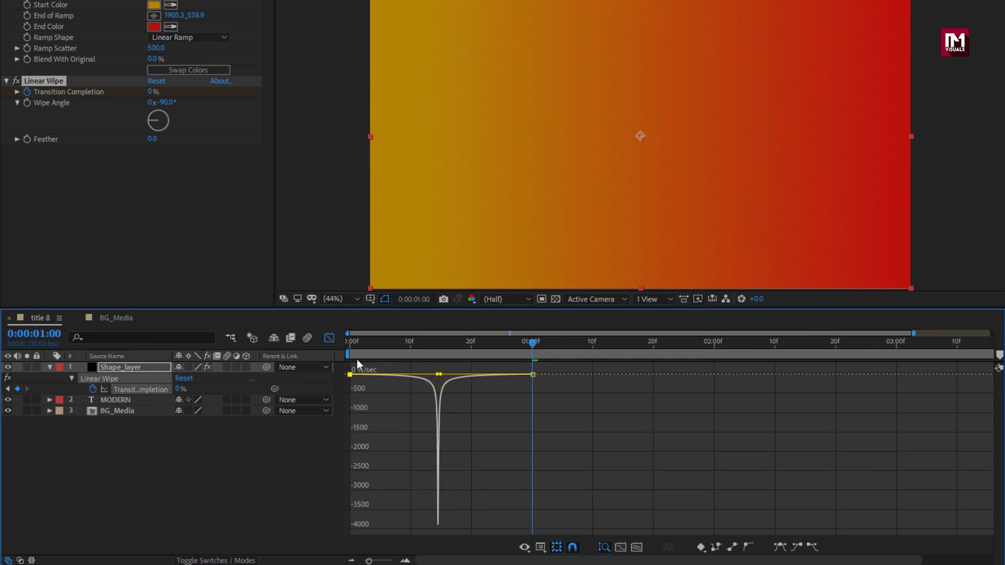
pyautogui.click(330, 338)
pyautogui.click(354, 341)
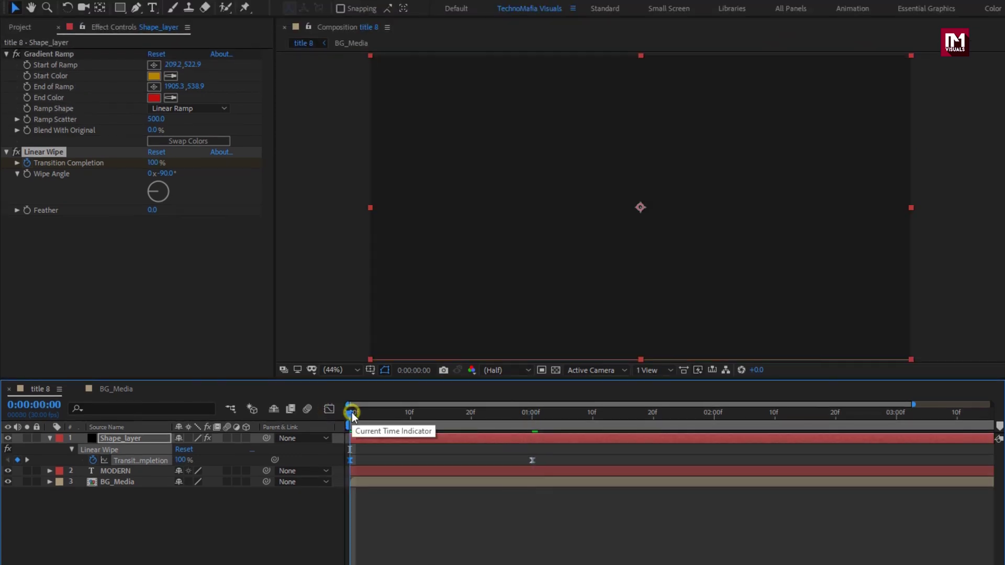
pyautogui.moveTo(356, 413); pyautogui.dragTo(531, 410)
# - Duplicate the Linear Wipe effect and shift the copy's Transition Completion keyframes 10 frames later, starting at 0:00:00:10
pyautogui.click(49, 154)
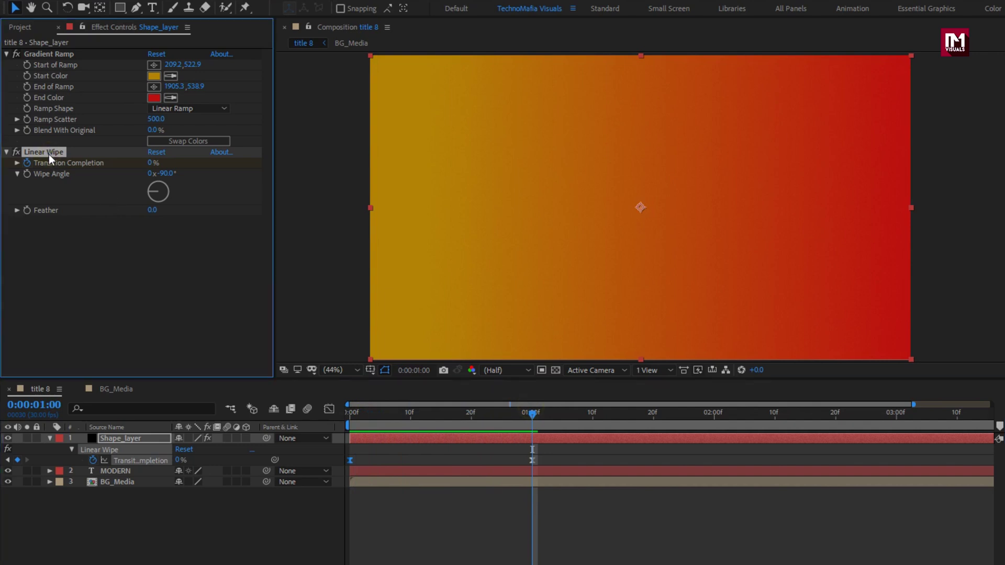
pyautogui.hotkey('ctrl', 'd')
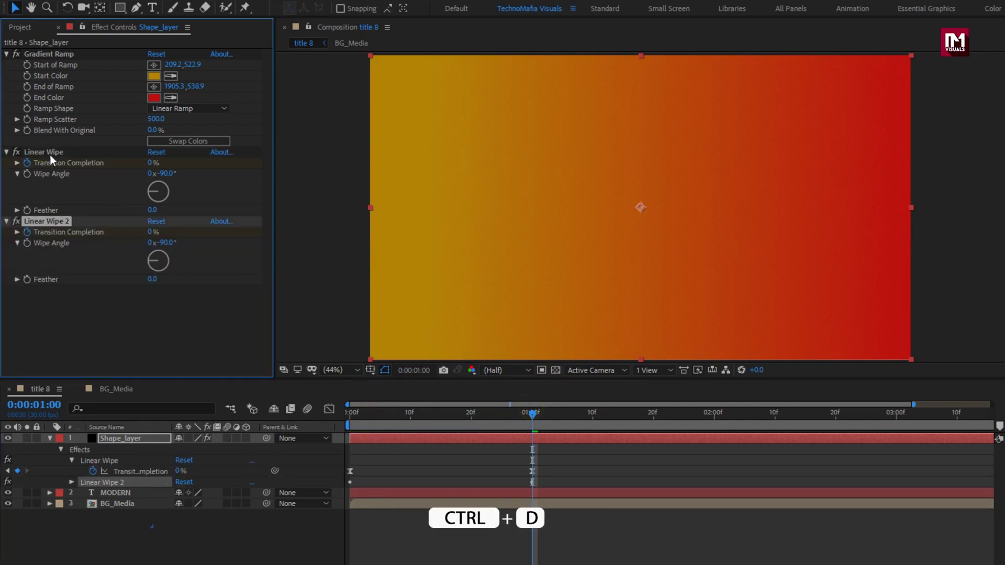
pyautogui.press('u')
pyautogui.press('u')
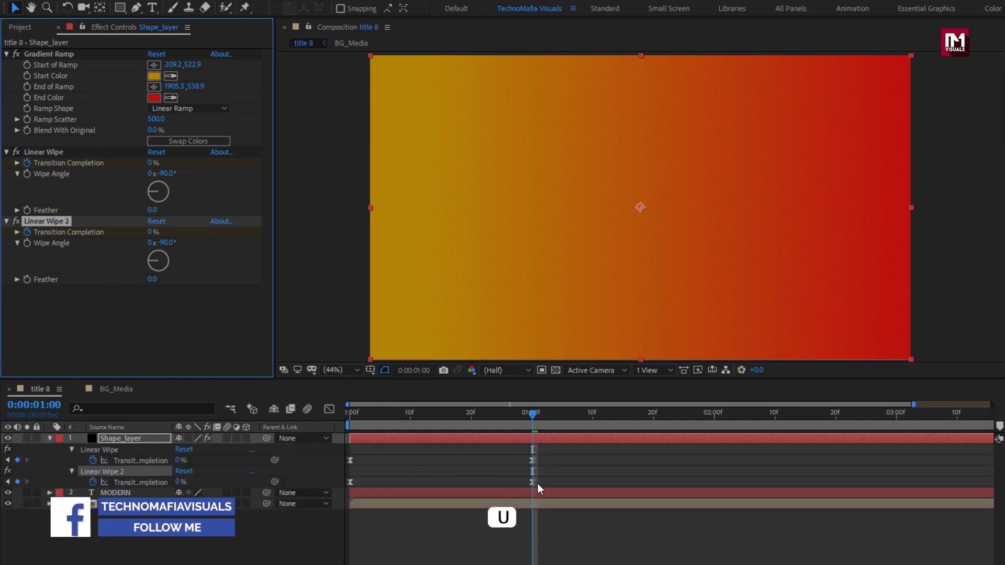
pyautogui.moveTo(545, 479); pyautogui.dragTo(410, 481)
pyautogui.click(410, 413)
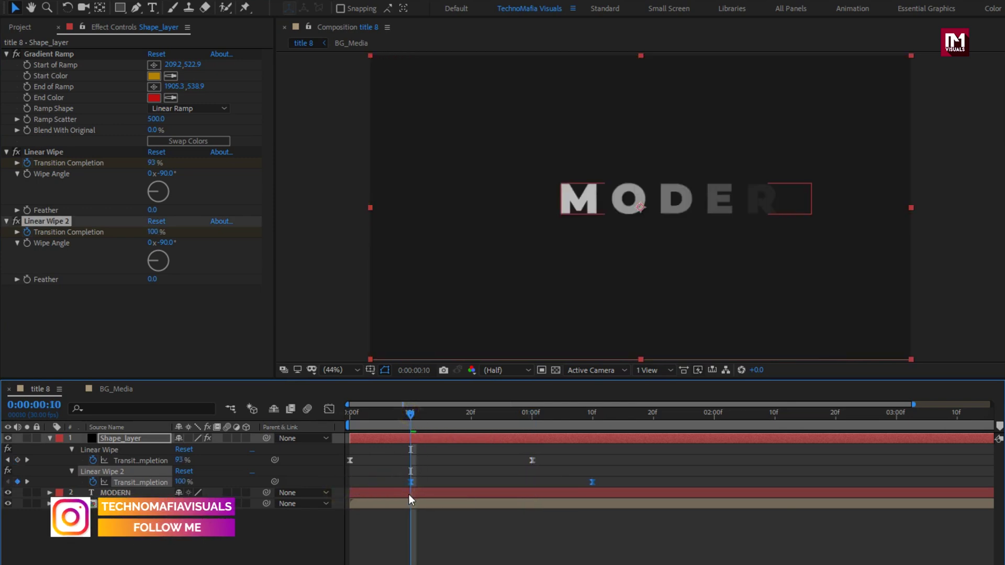
# - Set the Wipe Angle of Linear Wipe 2 on Shape_layer to 90°
pyautogui.moveTo(413, 413)
pyautogui.mouseDown()
pyautogui.moveTo(591, 415)
pyautogui.moveTo(388, 417)
pyautogui.moveTo(423, 420)
pyautogui.mouseUp()
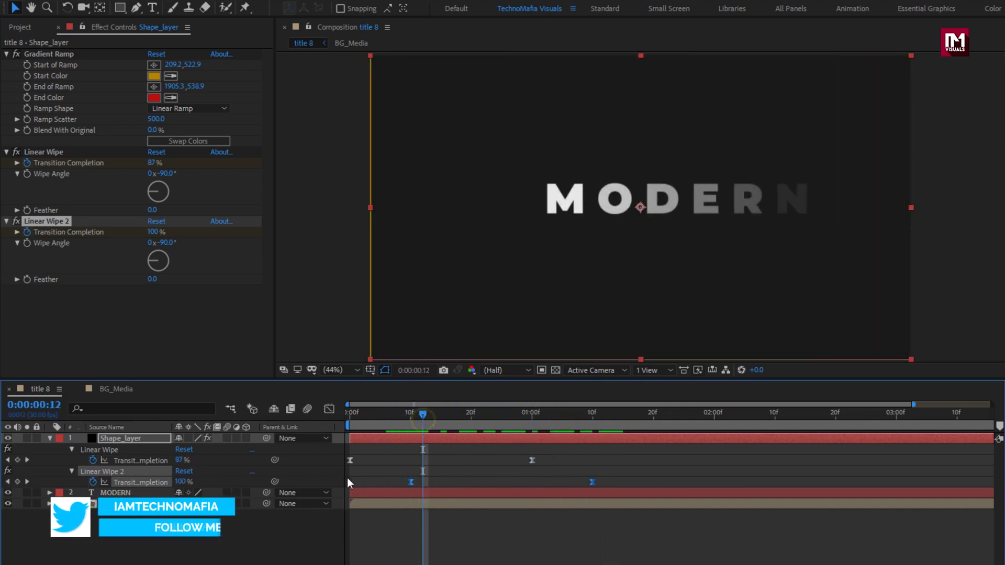
pyautogui.click(245, 538)
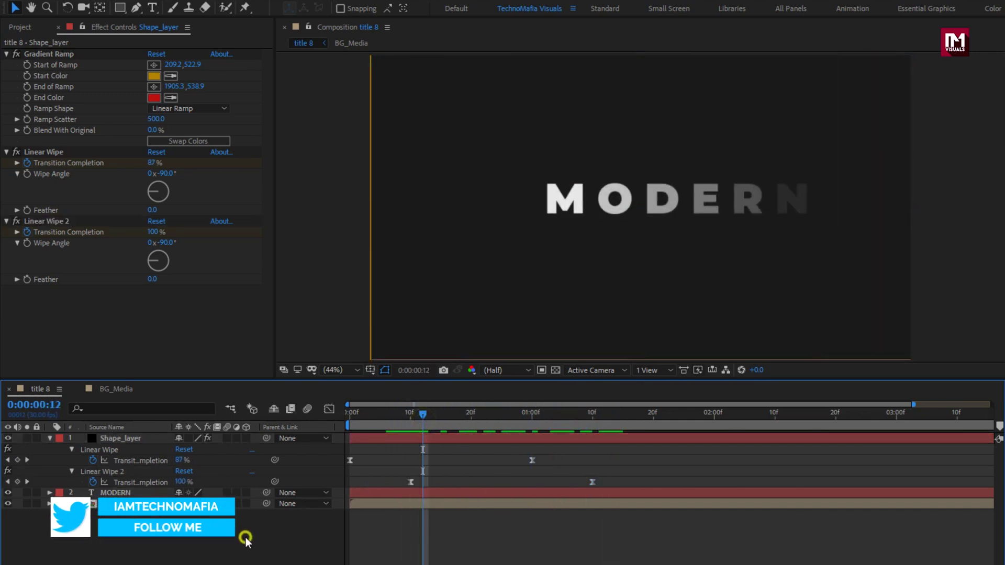
pyautogui.click(51, 222)
pyautogui.click(163, 244)
pyautogui.write('90')
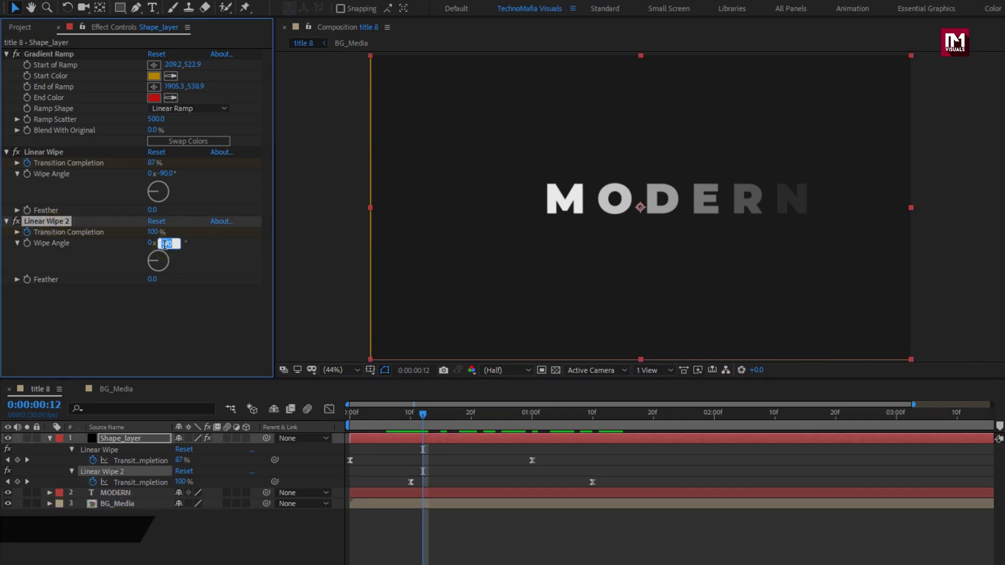
pyautogui.press('Return')
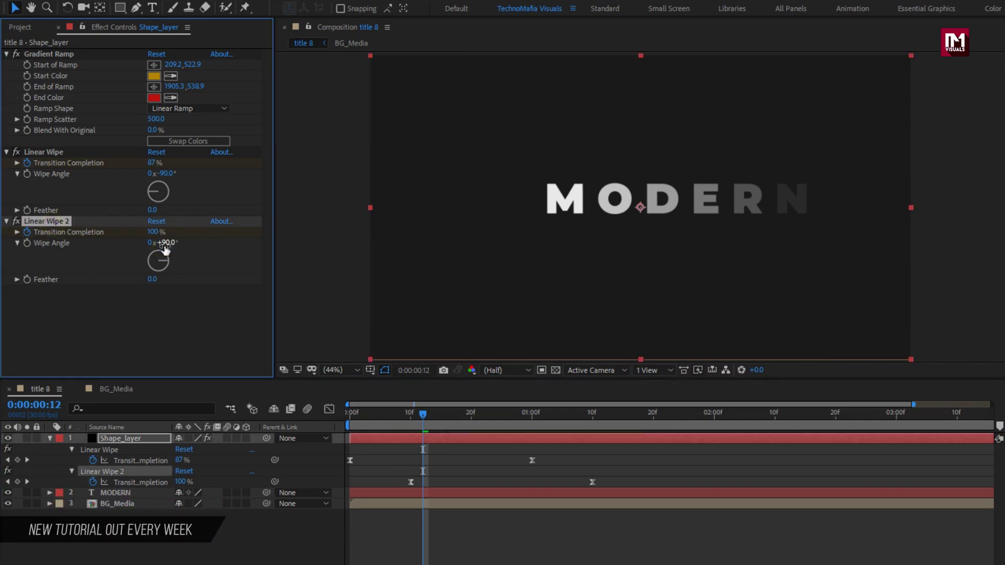
# - Set Linear Wipe 2's Transition Completion keyframe at 0:00:00:10 to 0%
pyautogui.click(410, 415)
pyautogui.click(411, 482)
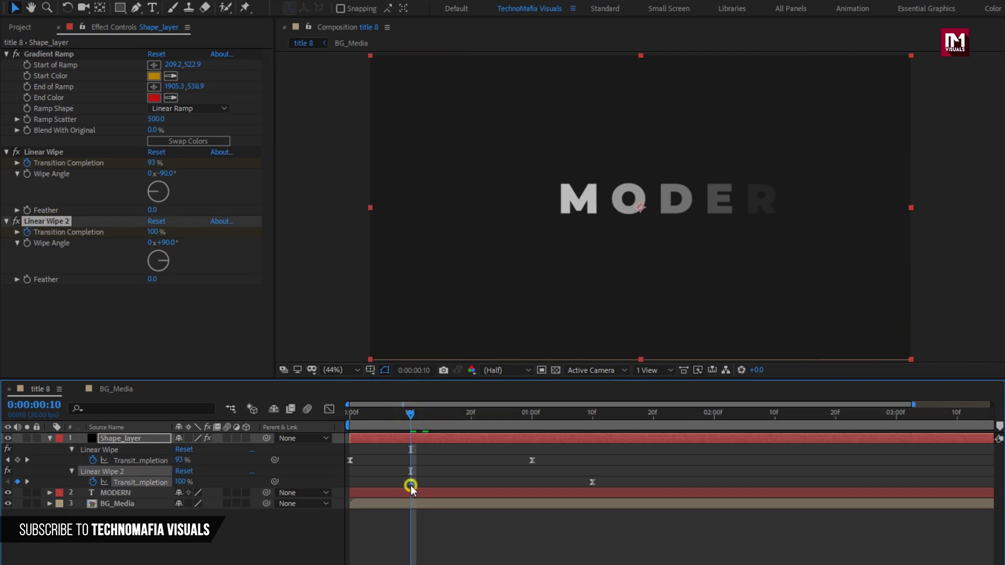
pyautogui.click(154, 232)
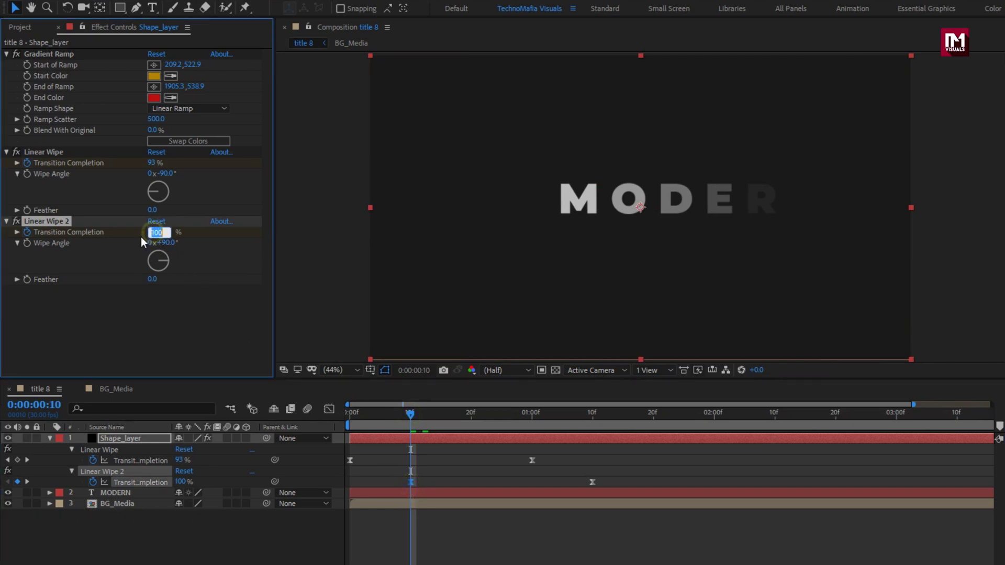
pyautogui.write('0')
pyautogui.press('Return')
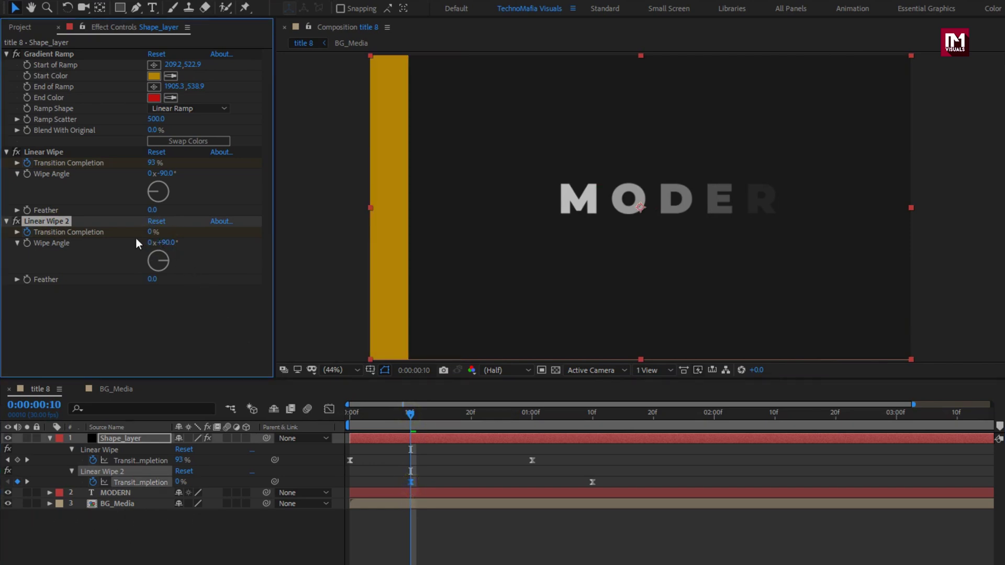
# - Set Linear Wipe 2's Transition Completion keyframe at 0:00:01:10 to 100% and preview the wipe from the start
pyautogui.click(591, 415)
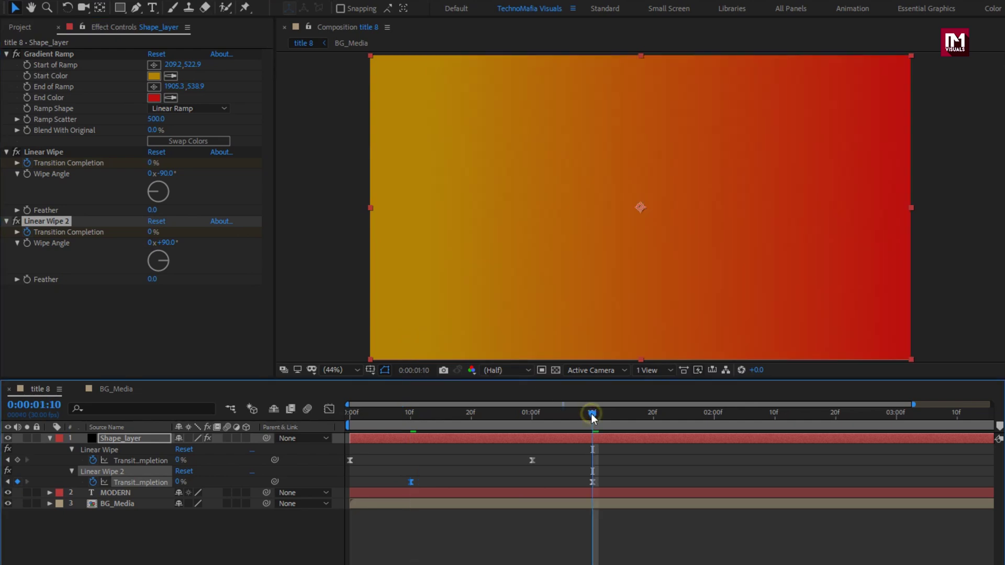
pyautogui.click(151, 232)
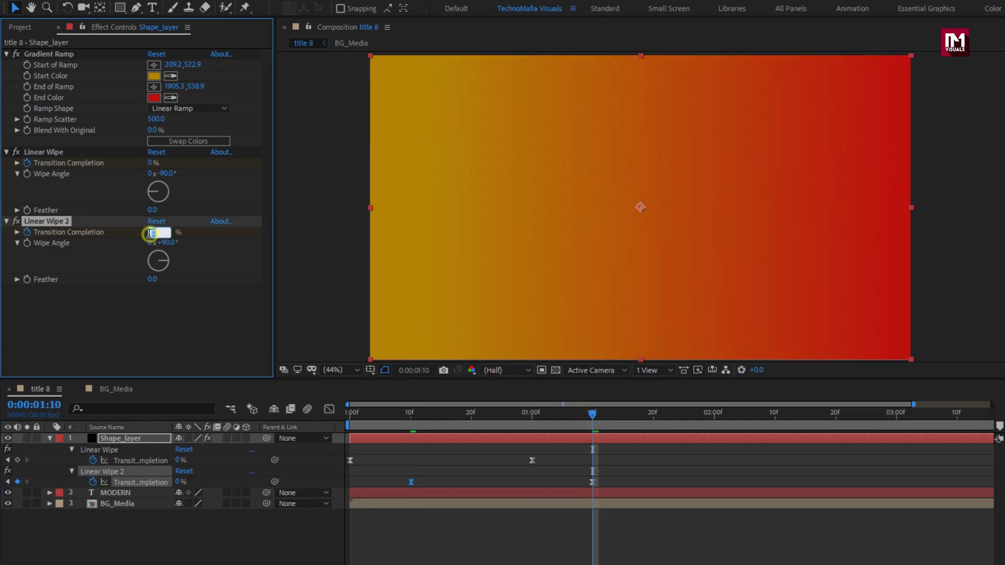
pyautogui.write('100')
pyautogui.press('Return')
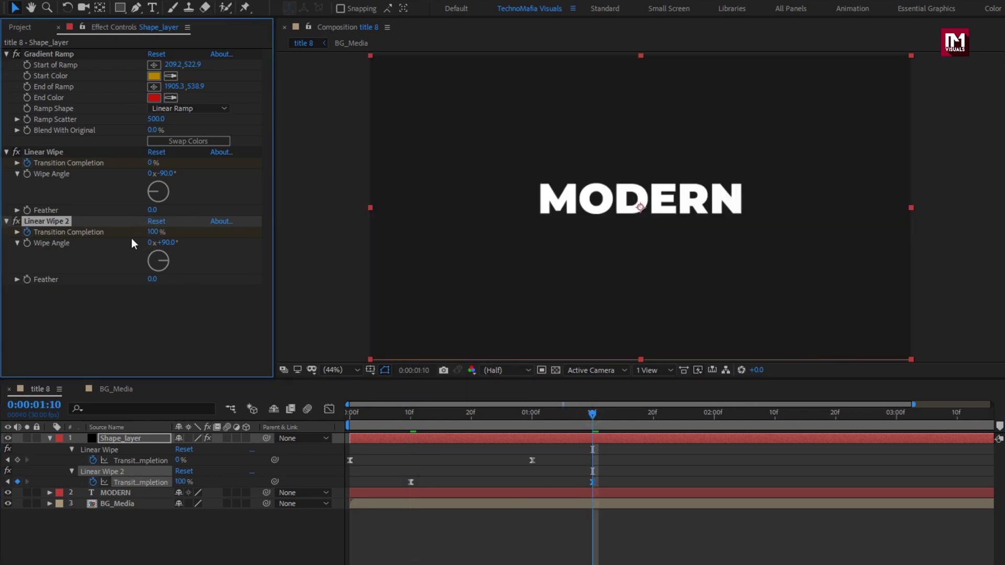
pyautogui.moveTo(350, 421); pyautogui.dragTo(596, 411)
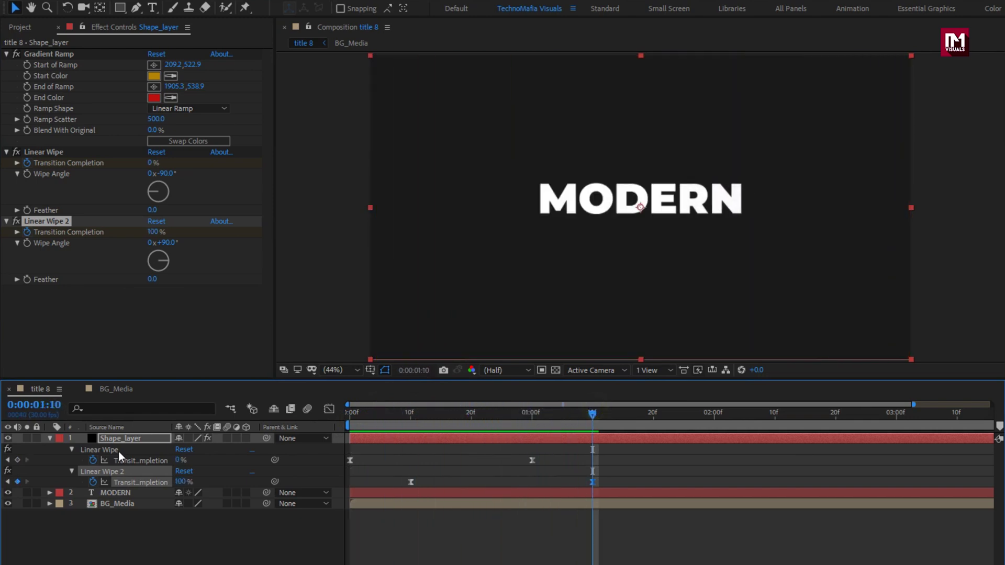
# - Pre-compose Shape_layer as BG_Shape, moving all attributes into the new composition
pyautogui.click(50, 438)
pyautogui.rightClick(111, 438)
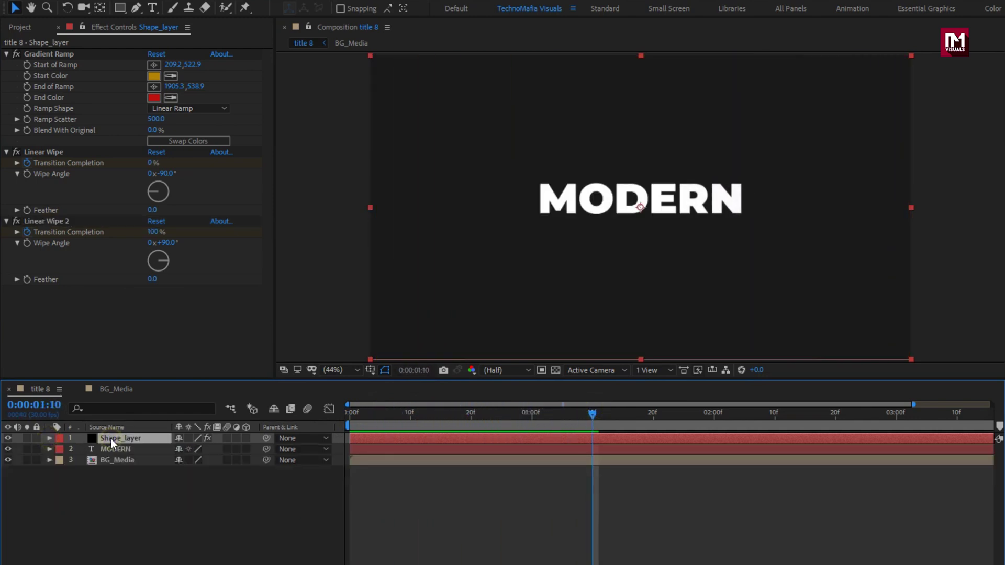
pyautogui.click(135, 385)
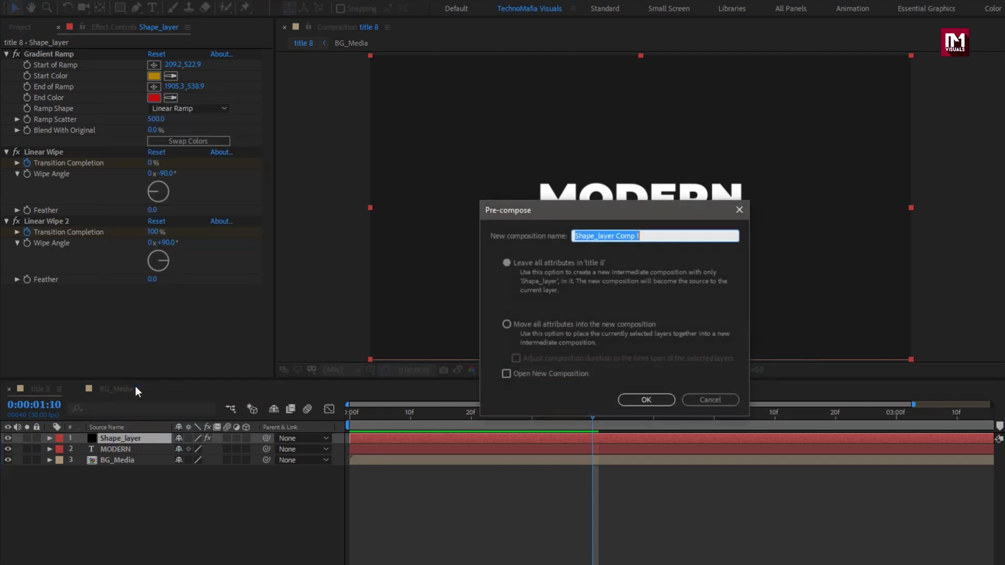
pyautogui.write('BG_Shape')
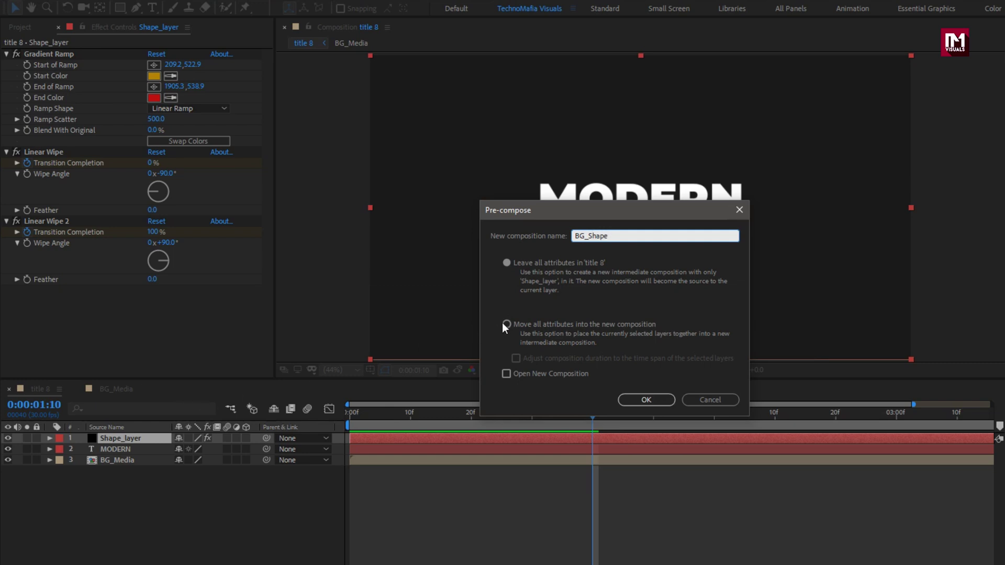
pyautogui.click(505, 324)
pyautogui.click(631, 396)
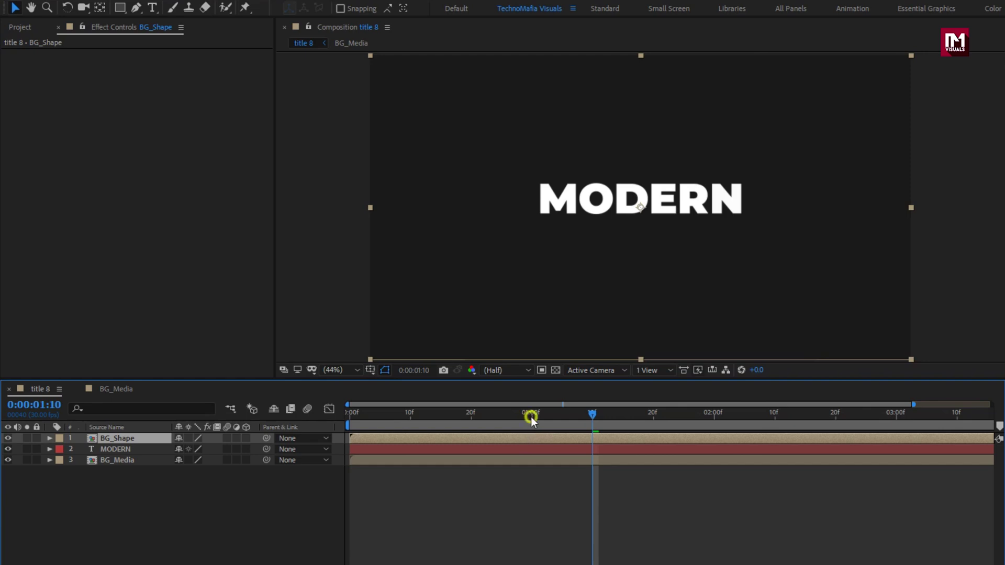
# - Move BG_Shape beneath the MODERN layer and flatten it with unlinked Scale values of 100, 12%
pyautogui.moveTo(530, 417); pyautogui.dragTo(473, 410)
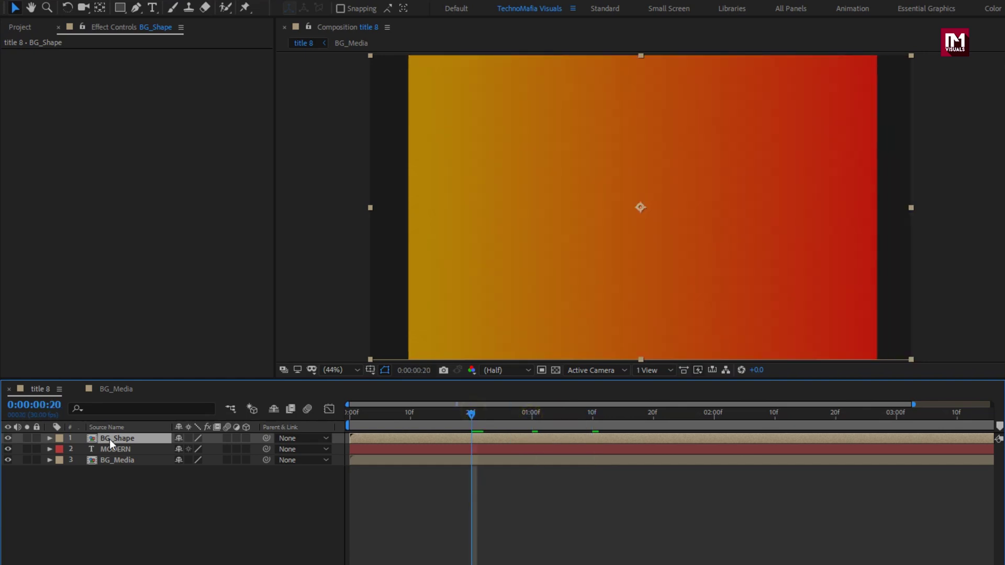
pyautogui.moveTo(109, 438); pyautogui.dragTo(113, 450)
pyautogui.press('s')
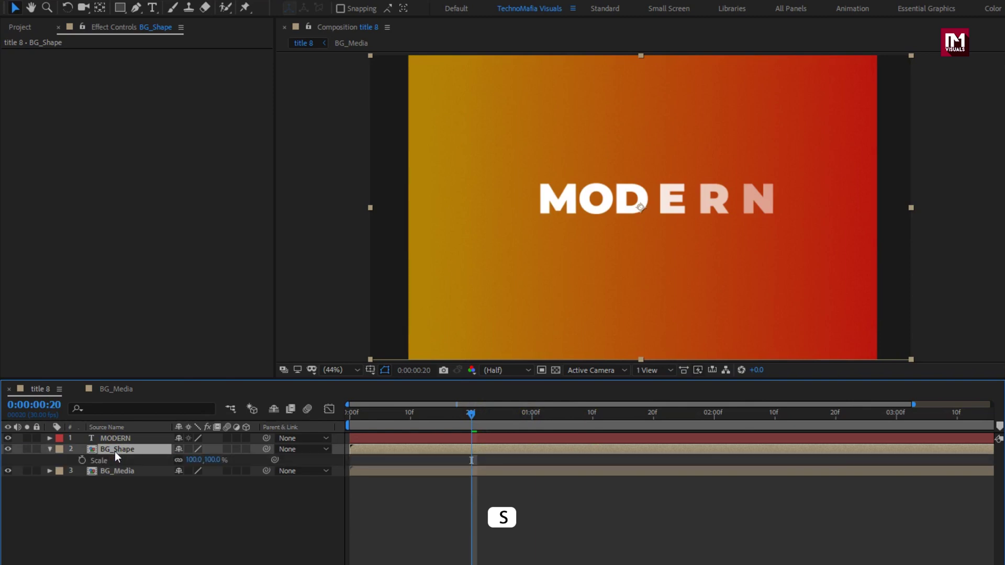
pyautogui.click(210, 460)
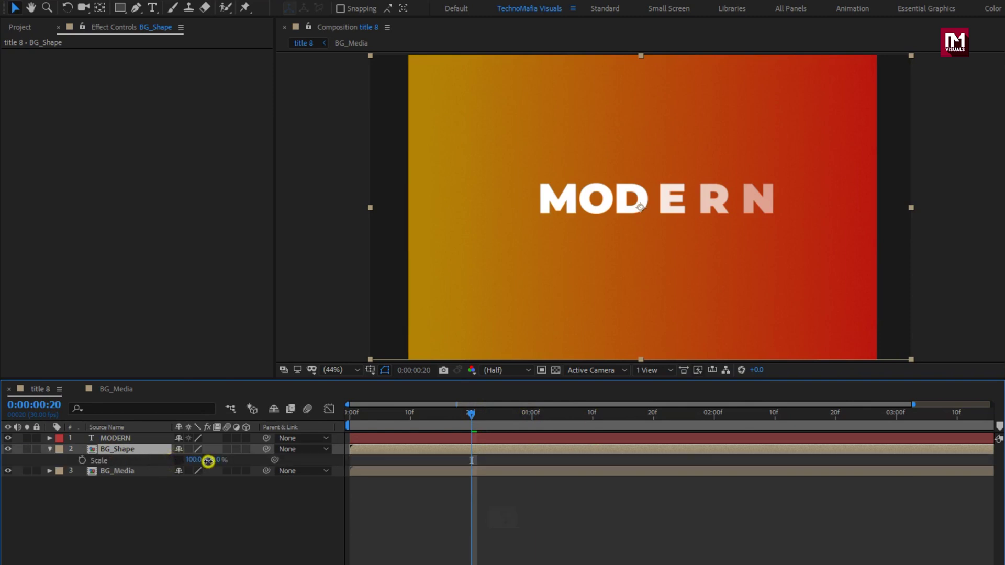
pyautogui.press('Return')
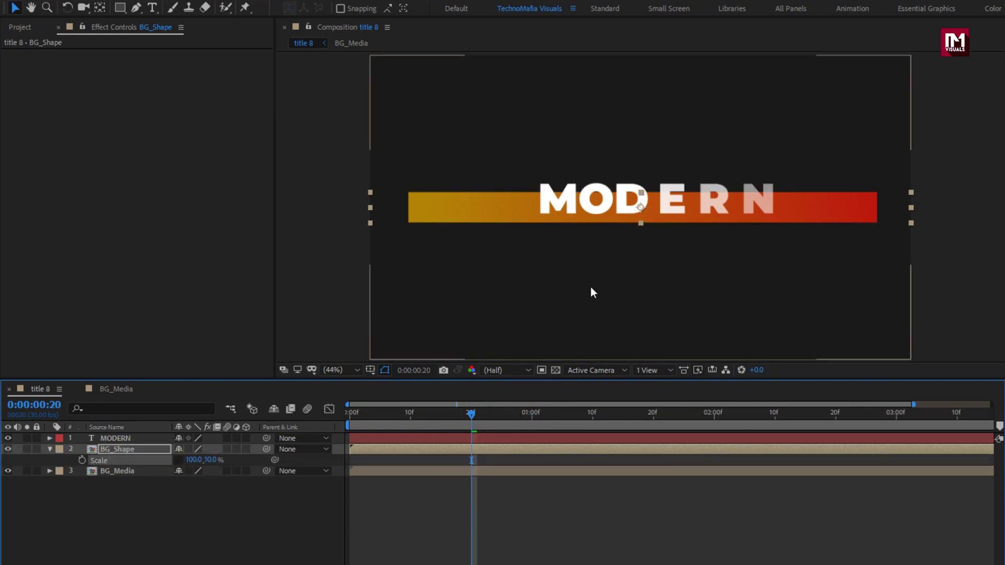
pyautogui.scroll(1, 639, 230)
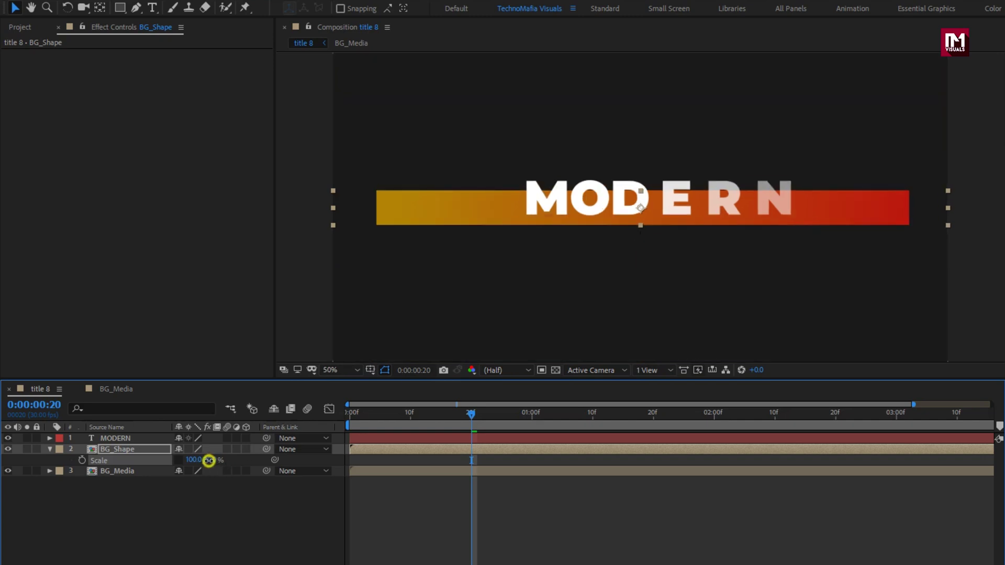
pyautogui.moveTo(209, 460); pyautogui.dragTo(208, 457)
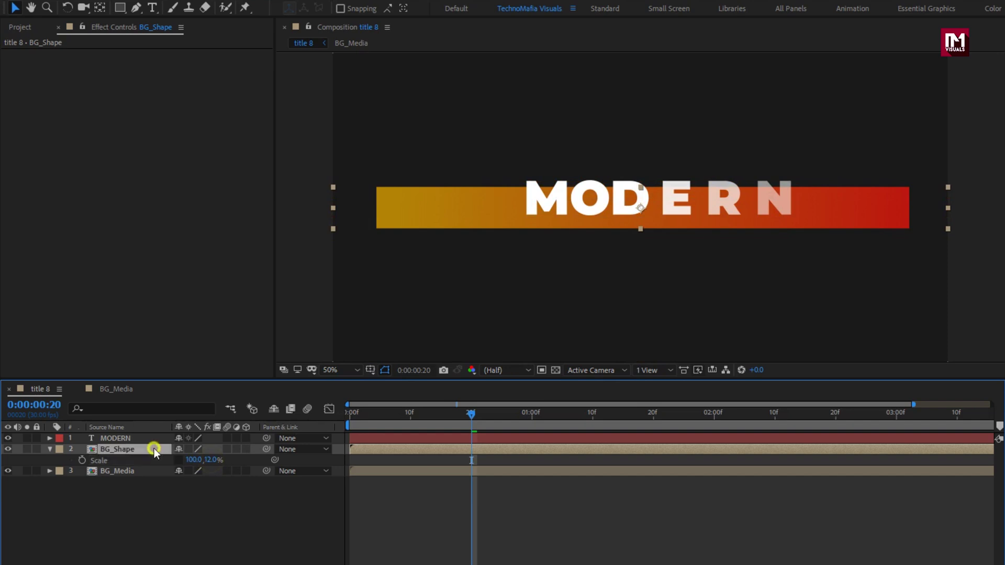
# - Center BG_Shape behind the MODERN text, narrow its horizontal scale to 57%, and preview the animation up to 0:00:01:07
pyautogui.moveTo(640, 215)
pyautogui.mouseDown()
pyautogui.moveTo(636, 208)
pyautogui.moveTo(637, 217)
pyautogui.mouseUp()
pyautogui.scroll(2, 636, 207)
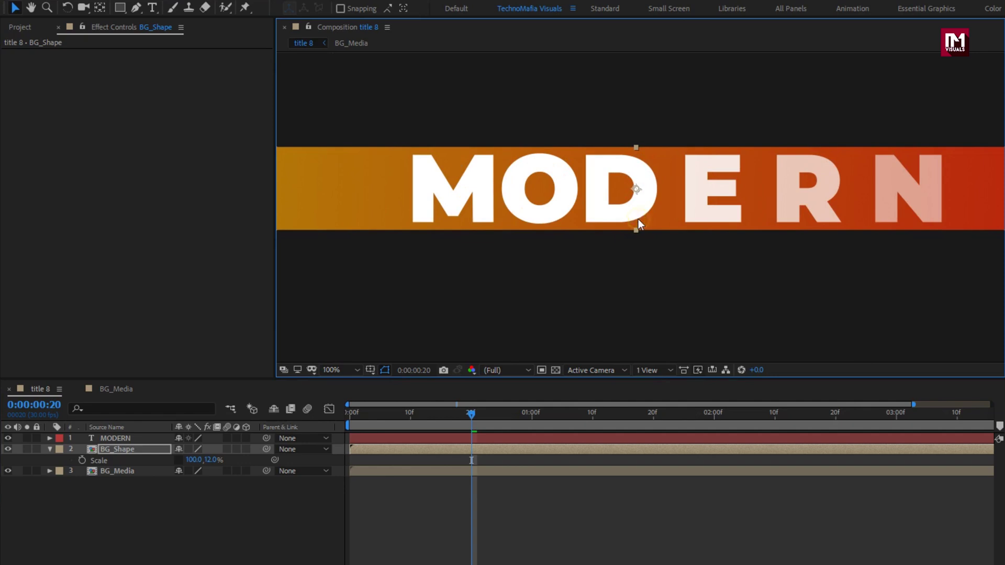
pyautogui.scroll(-2, 638, 218)
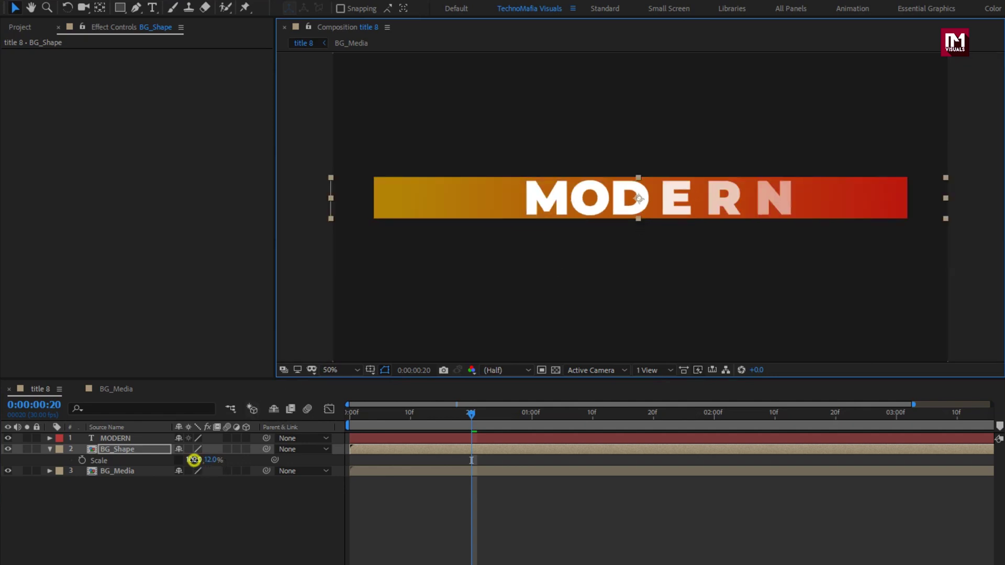
pyautogui.moveTo(194, 460); pyautogui.dragTo(170, 464)
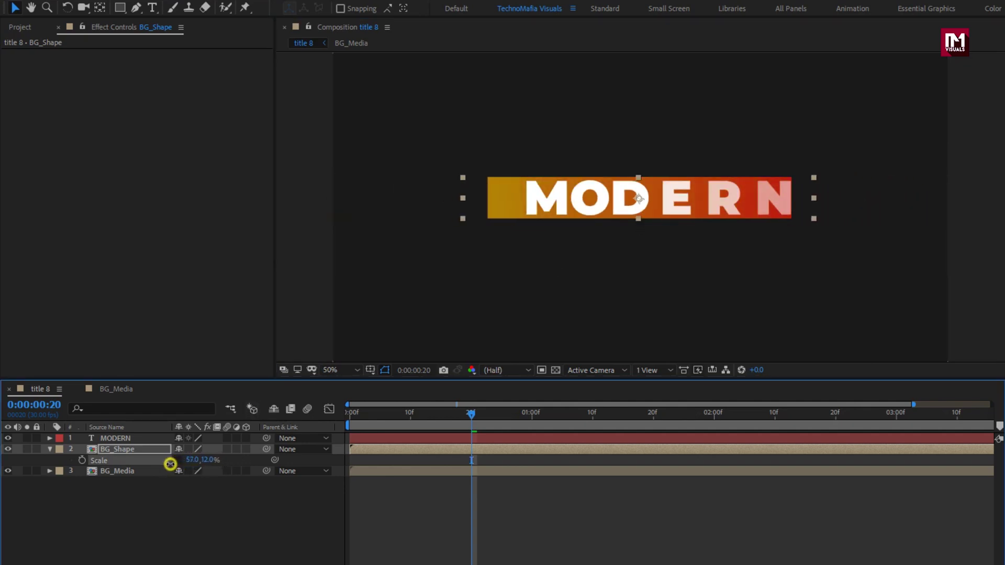
pyautogui.click(356, 414)
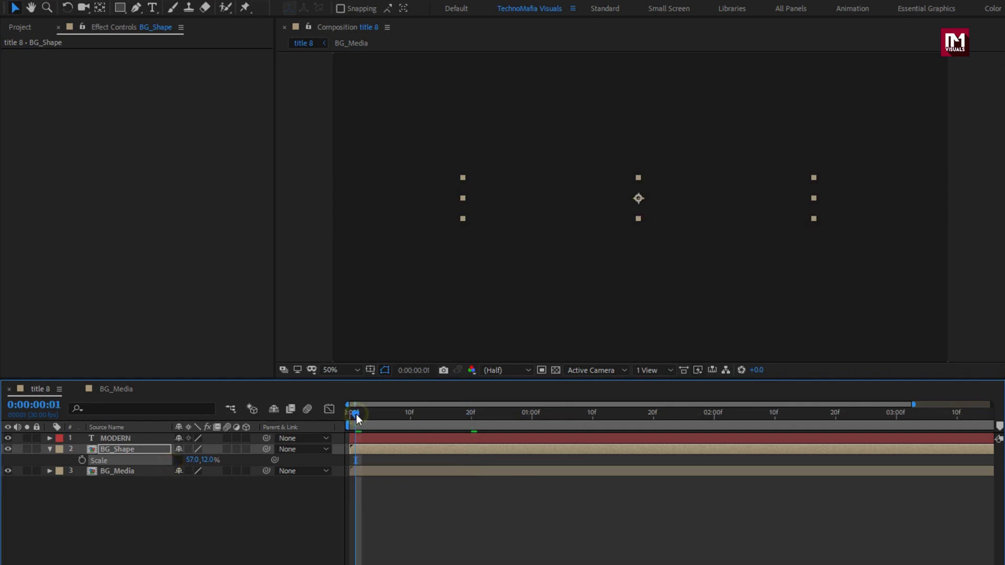
pyautogui.moveTo(356, 414); pyautogui.dragTo(573, 417)
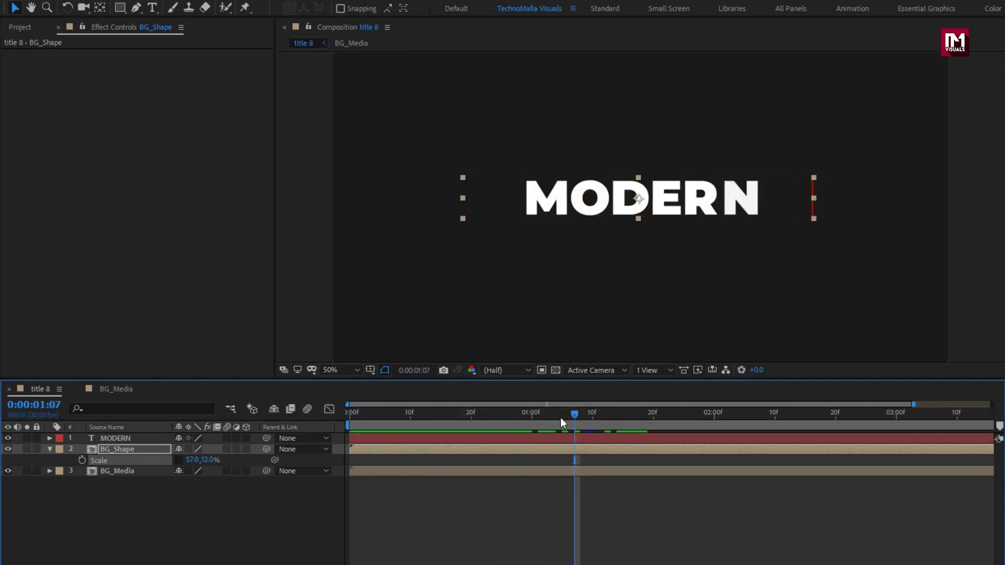
# - Set BG_Shape's horizontal scale to 50%, preview up to 0:00:01:10, and collapse the layer's properties
pyautogui.click(187, 460)
pyautogui.write('50')
pyautogui.press('Return')
pyautogui.moveTo(453, 419); pyautogui.dragTo(592, 413)
pyautogui.click(49, 449)
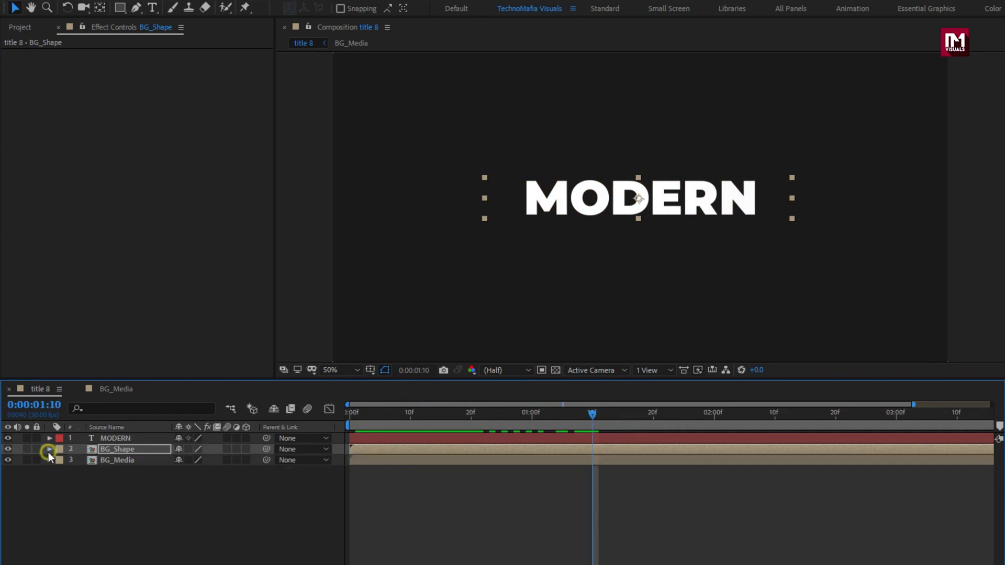
# - Raise the MODERN and BG_Shape layers together until MODERN's vertical position is 409.6
pyautogui.click(120, 448)
pyautogui.press('p')
pyautogui.keyDown('ctrl'); pyautogui.click(120, 438); pyautogui.keyUp('ctrl')
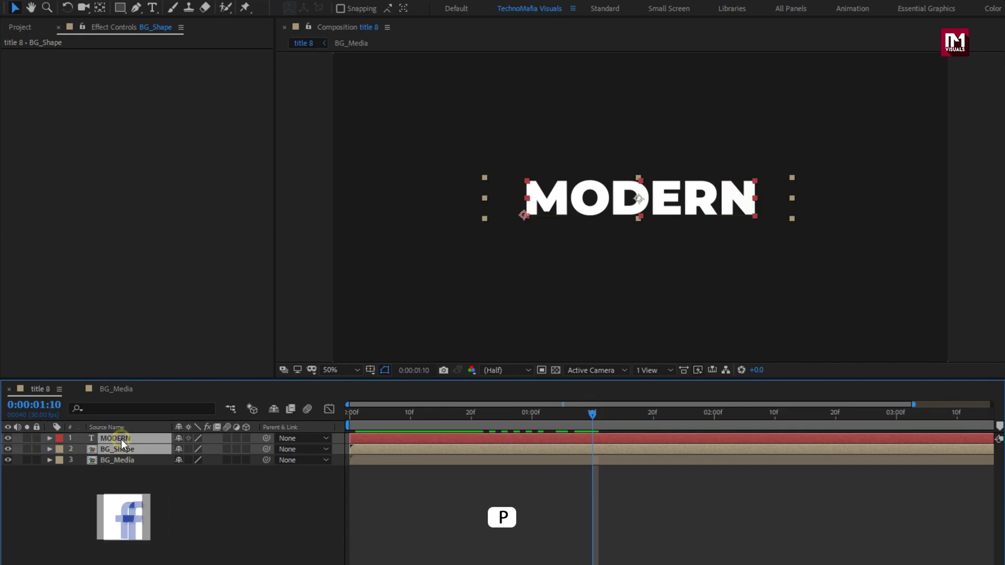
pyautogui.press('p')
pyautogui.moveTo(204, 470); pyautogui.dragTo(121, 454)
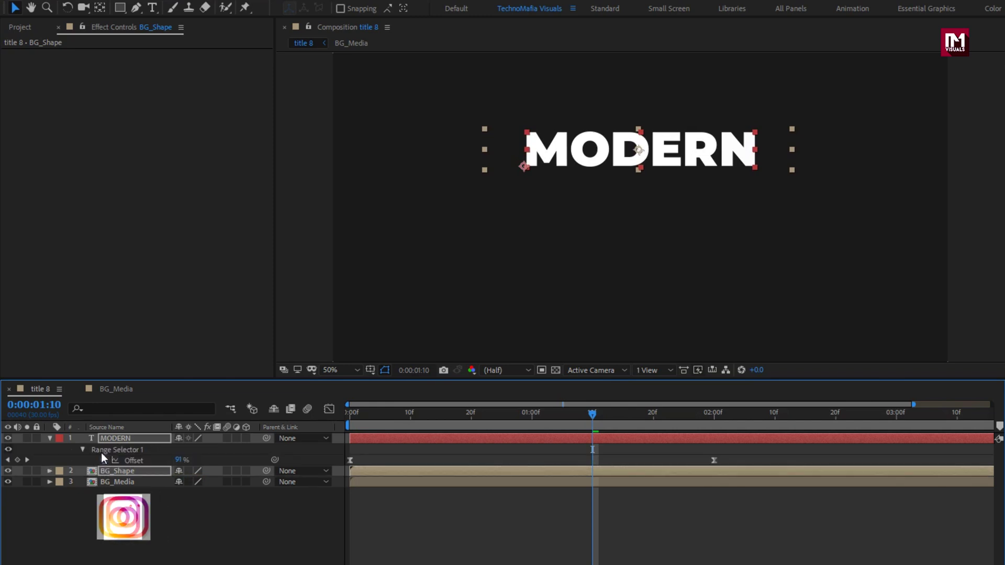
pyautogui.press('p')
pyautogui.click(106, 474)
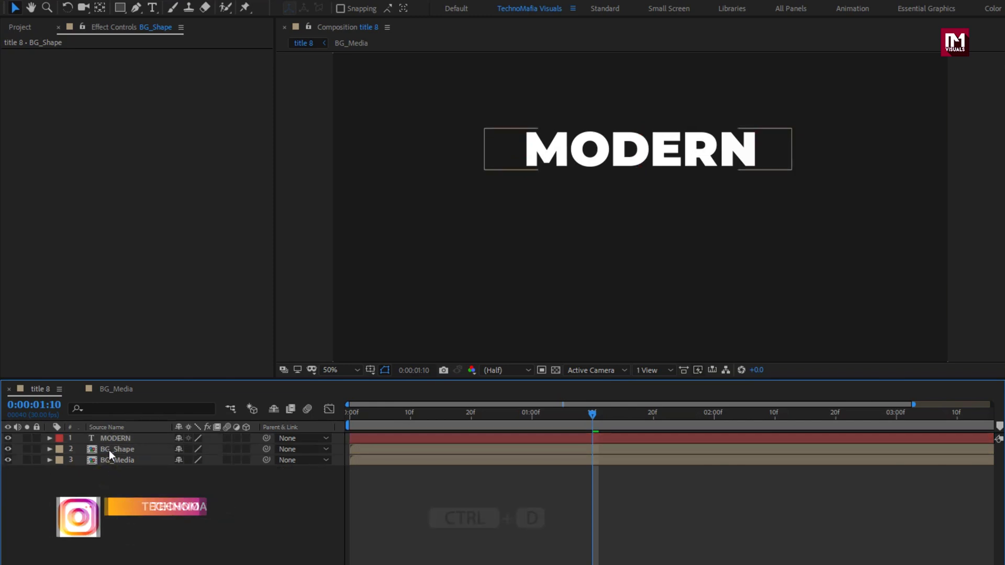
# - Duplicate MODERN and BG_Shape together and lower the copies to vertical positions 560.6 for the text and 508.0 for the shape
pyautogui.click(109, 449)
pyautogui.keyDown('shift'); pyautogui.click(108, 440); pyautogui.keyUp('shift')
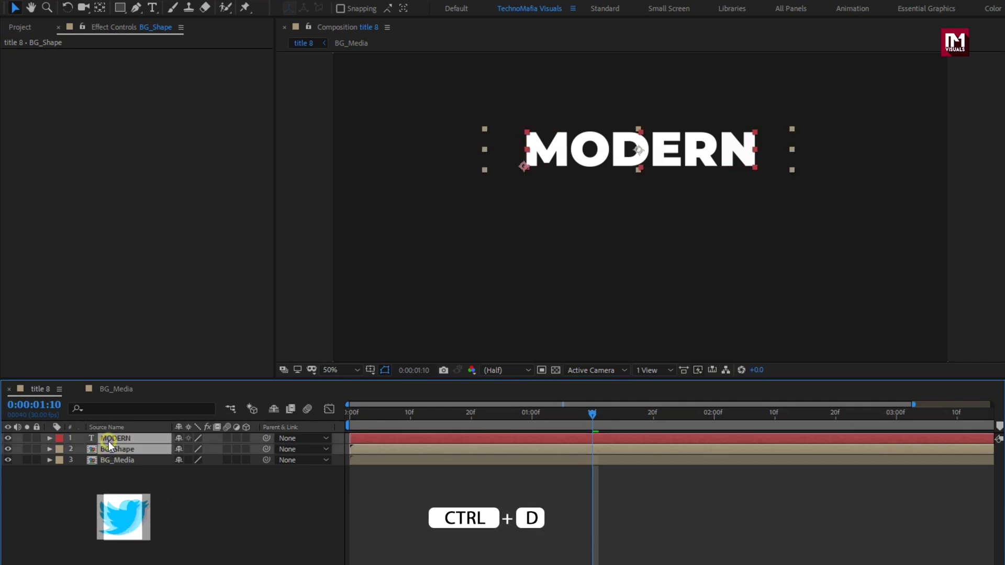
pyautogui.hotkey('ctrl', 'd')
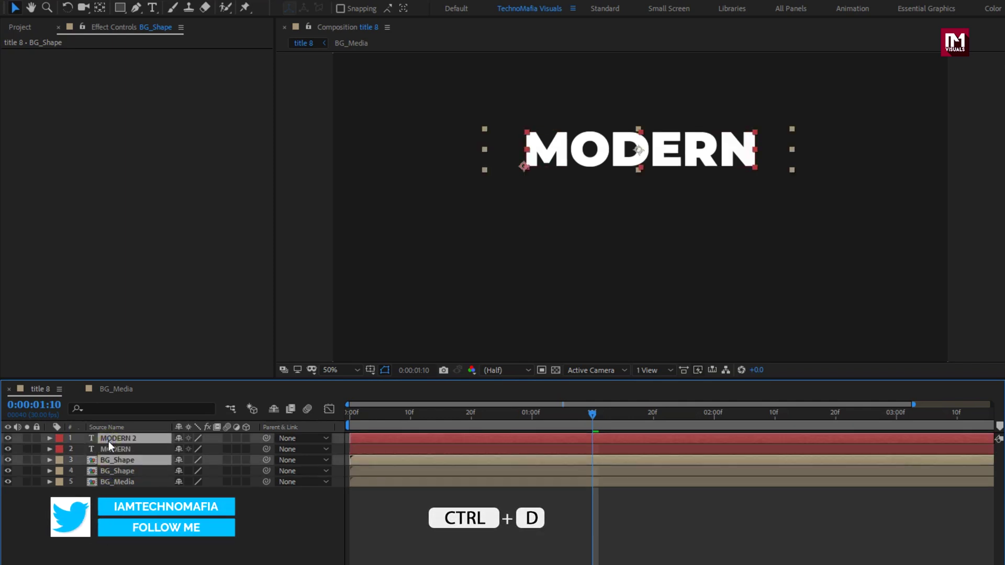
pyautogui.moveTo(109, 441)
pyautogui.mouseDown()
pyautogui.moveTo(110, 457)
pyautogui.moveTo(109, 443)
pyautogui.mouseUp()
pyautogui.press('p')
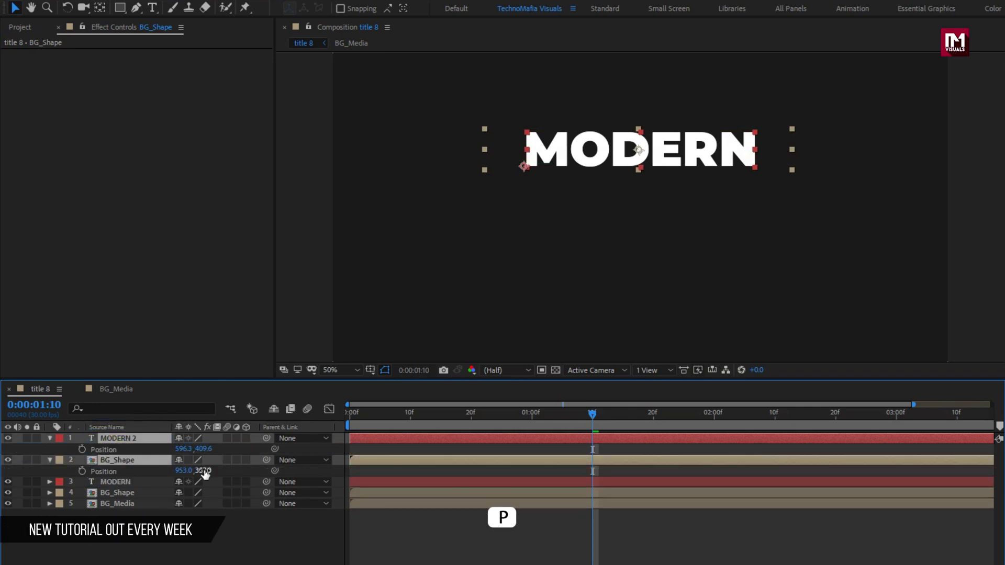
pyautogui.moveTo(202, 469); pyautogui.dragTo(304, 468)
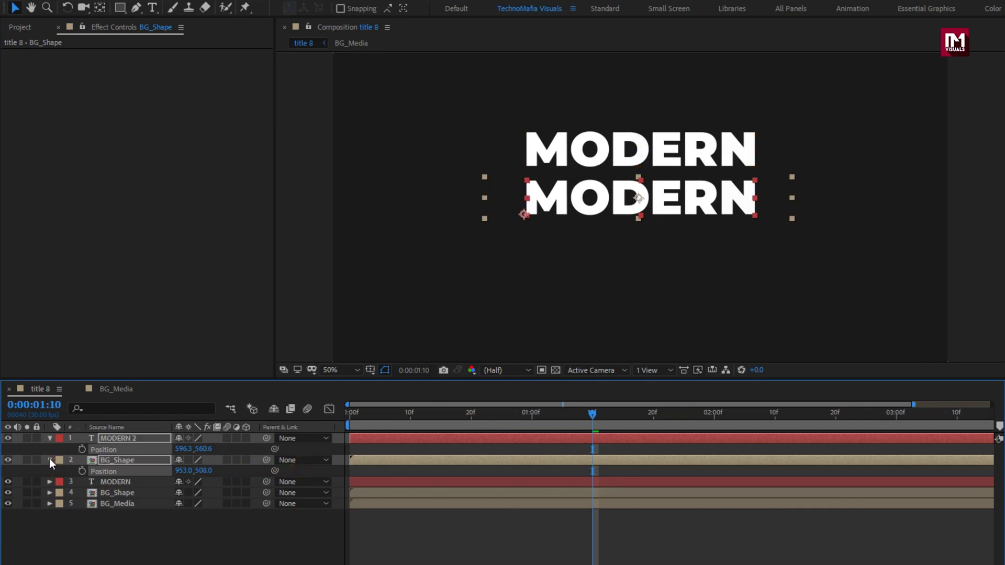
pyautogui.click(49, 438)
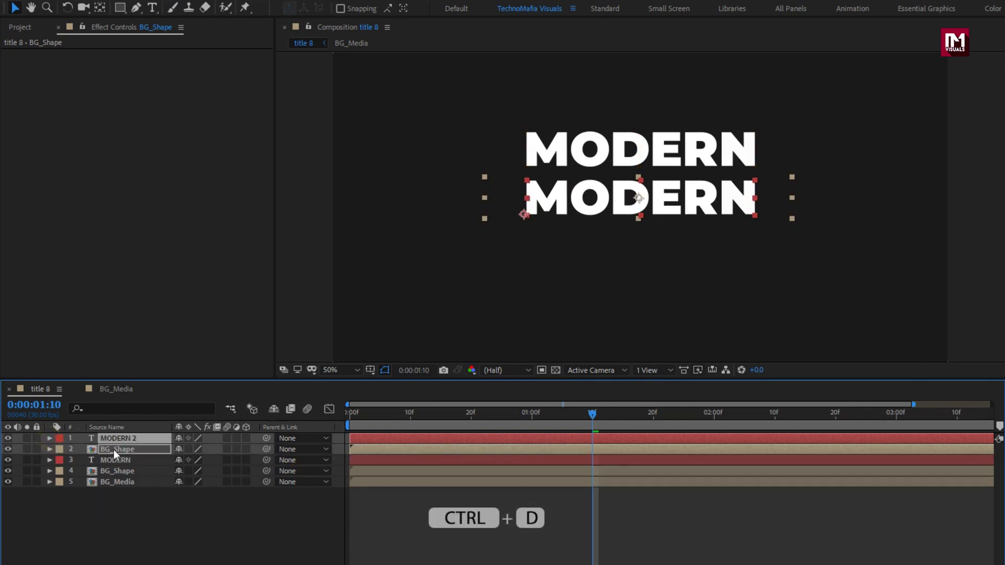
# - Duplicate MODERN 2 and its BG_Shape, stack the pair together, and lower it to vertical positions 709.6 for text and 657.0 for shape
pyautogui.hotkey('ctrl', 'd')
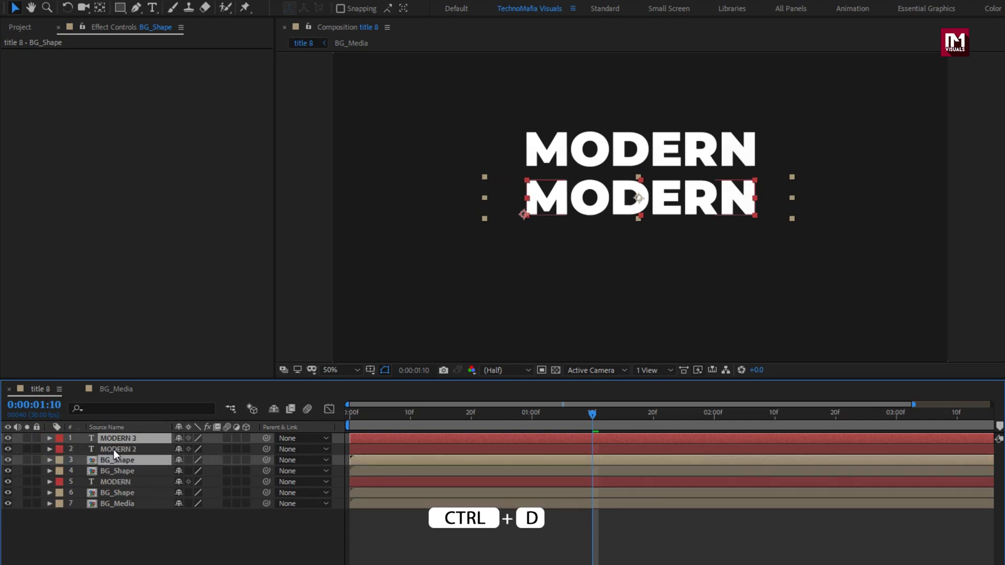
pyautogui.moveTo(115, 460); pyautogui.dragTo(118, 449)
pyautogui.press('p')
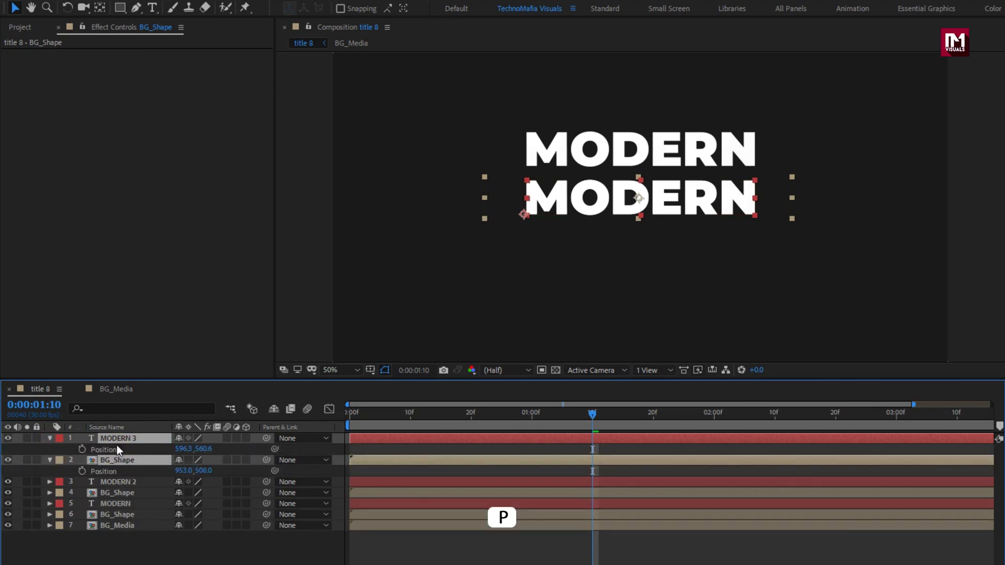
pyautogui.moveTo(204, 472); pyautogui.dragTo(296, 470)
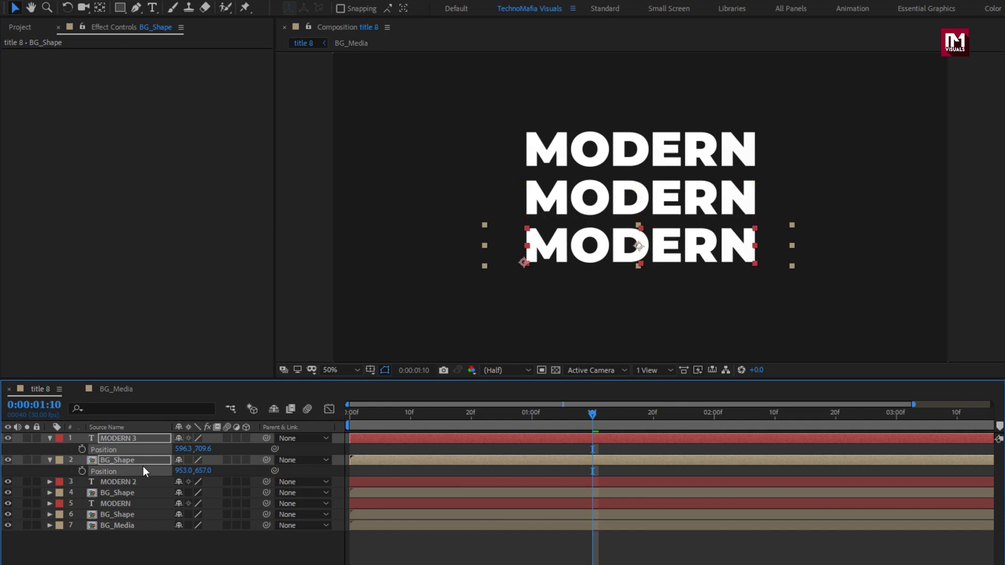
pyautogui.click(49, 438)
# - Duplicate MODERN 3 and its BG_Shape as a fourth line, with vertical positions 851.6 for the text and 799.0 for the shape
pyautogui.hotkey('ctrl', 'd')
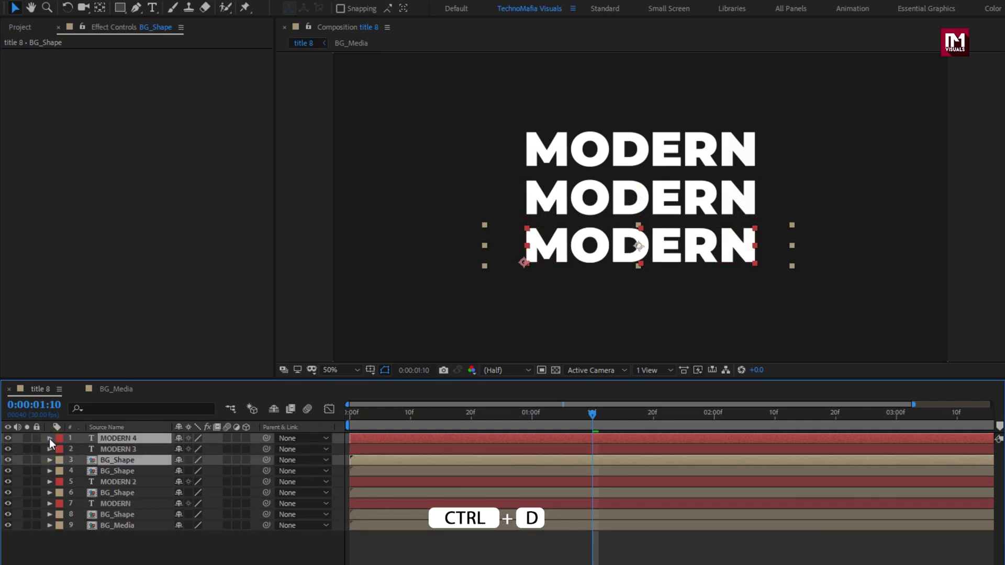
pyautogui.moveTo(117, 459); pyautogui.dragTo(121, 445)
pyautogui.press('p')
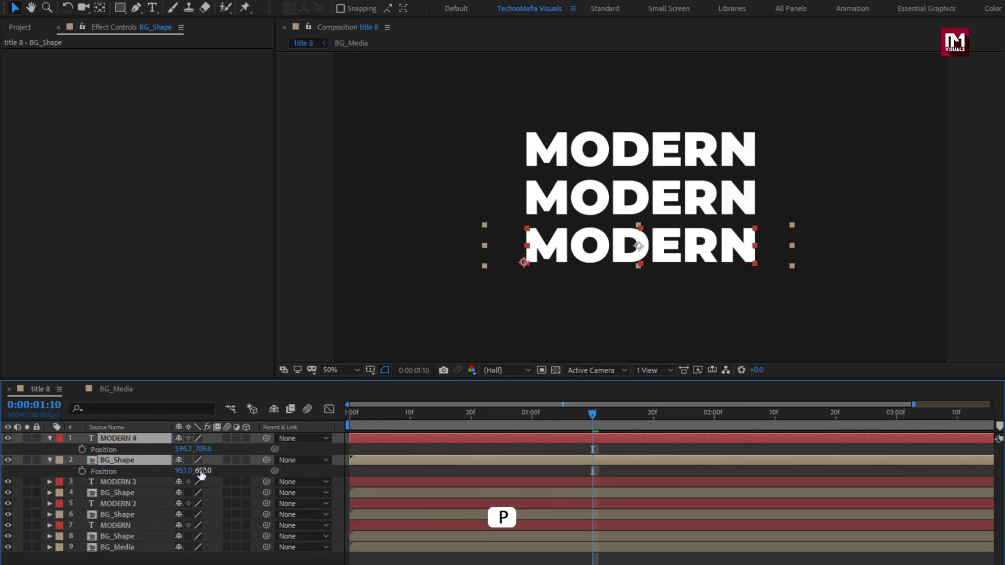
pyautogui.moveTo(202, 470); pyautogui.dragTo(297, 465)
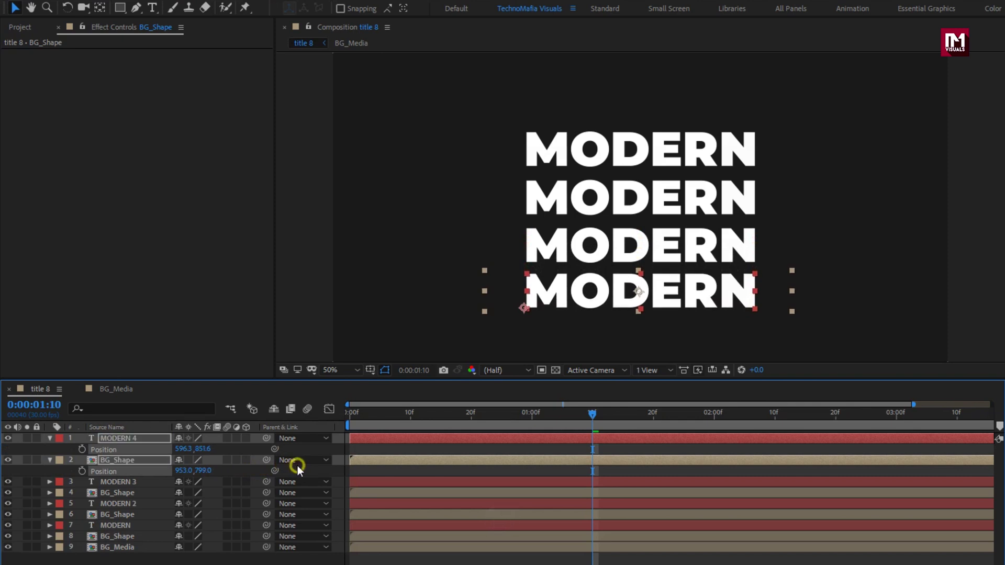
pyautogui.click(49, 438)
pyautogui.click(100, 539)
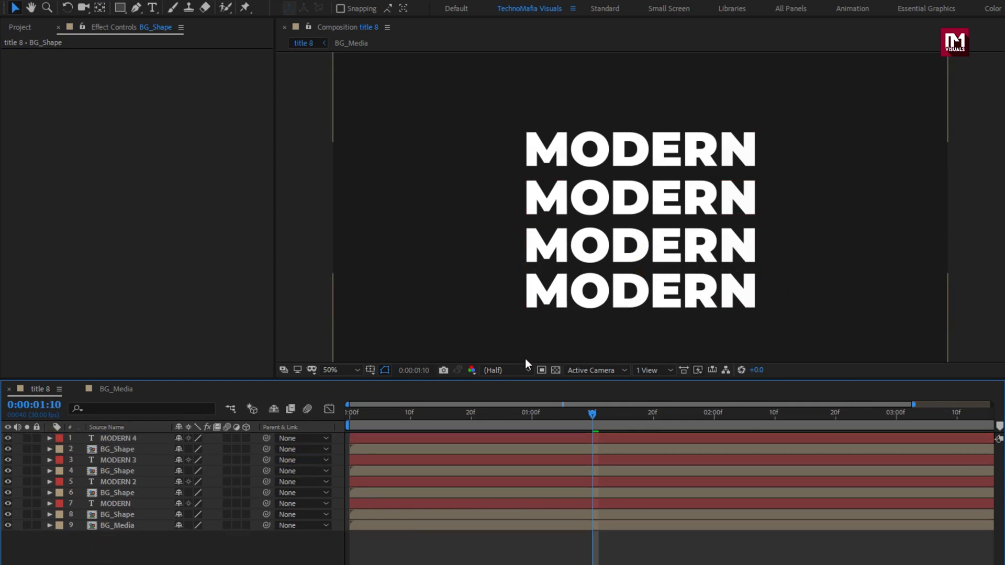
# - Fit the composition in the viewer and change the second title line's text to AND
pyautogui.click(331, 371)
pyautogui.click(338, 396)
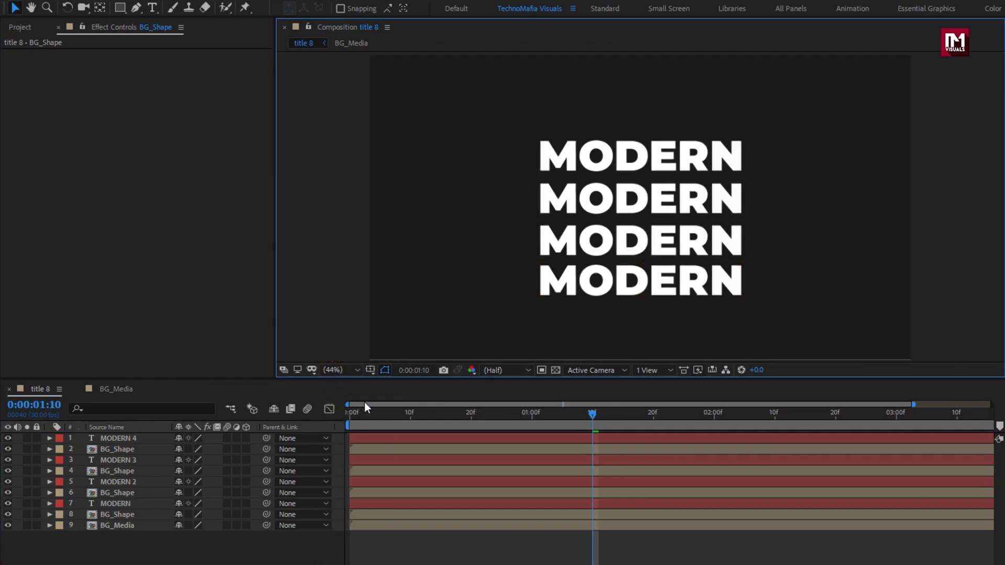
pyautogui.click(652, 203)
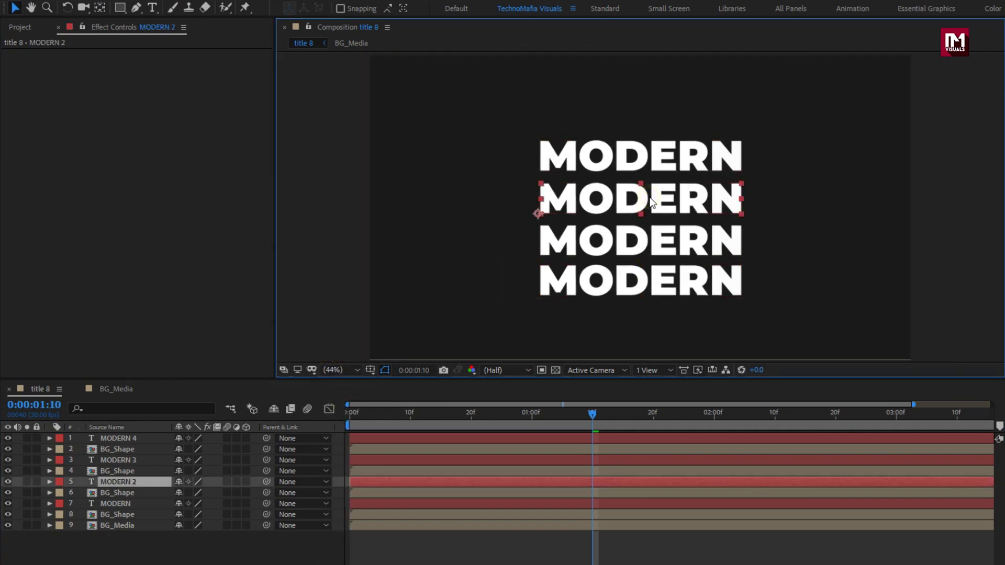
pyautogui.doubleClick(650, 199)
pyautogui.write('AND')
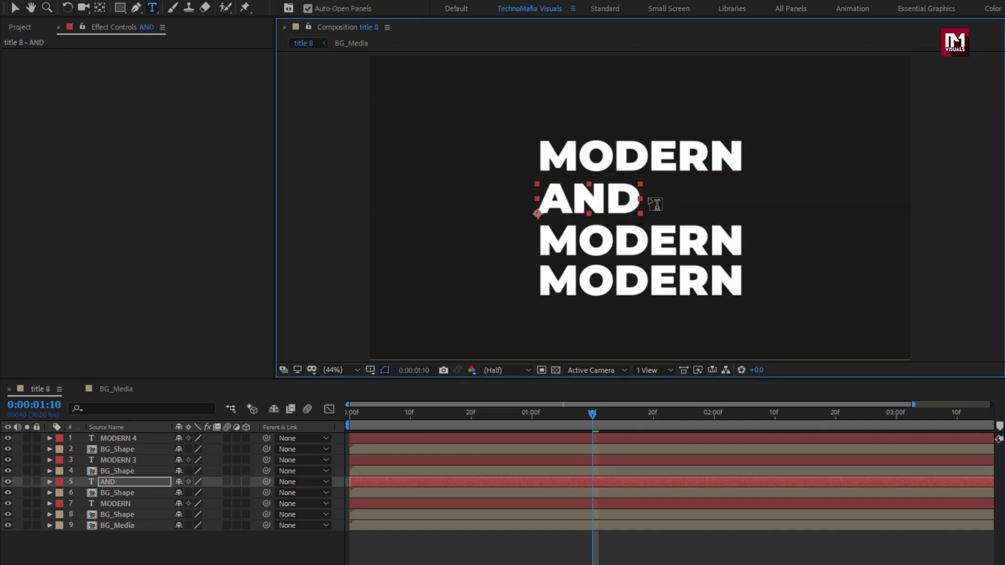
# - Change the third title line's text to STYLISH and the fourth line's to DESIGN
pyautogui.click(645, 237)
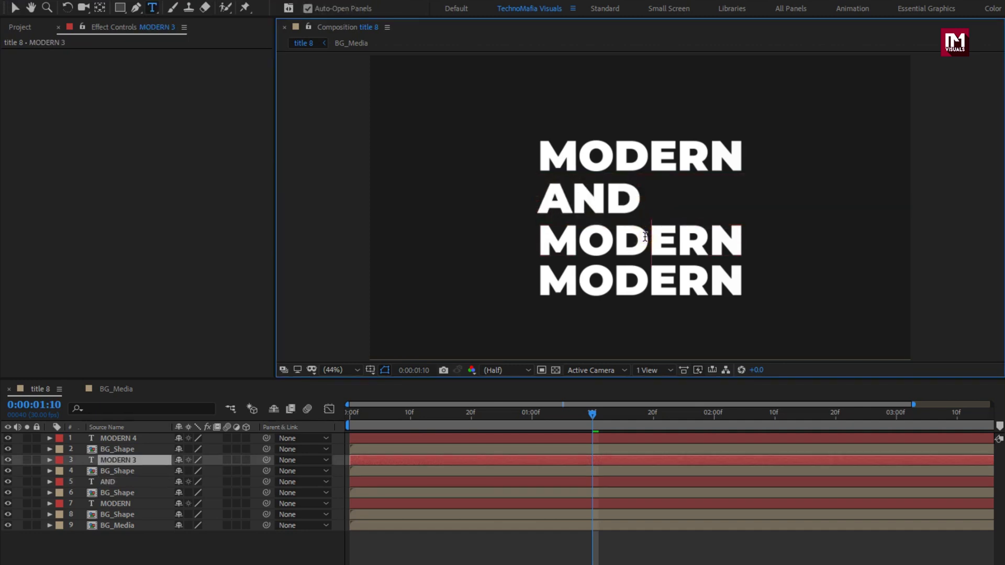
pyautogui.doubleClick(645, 237)
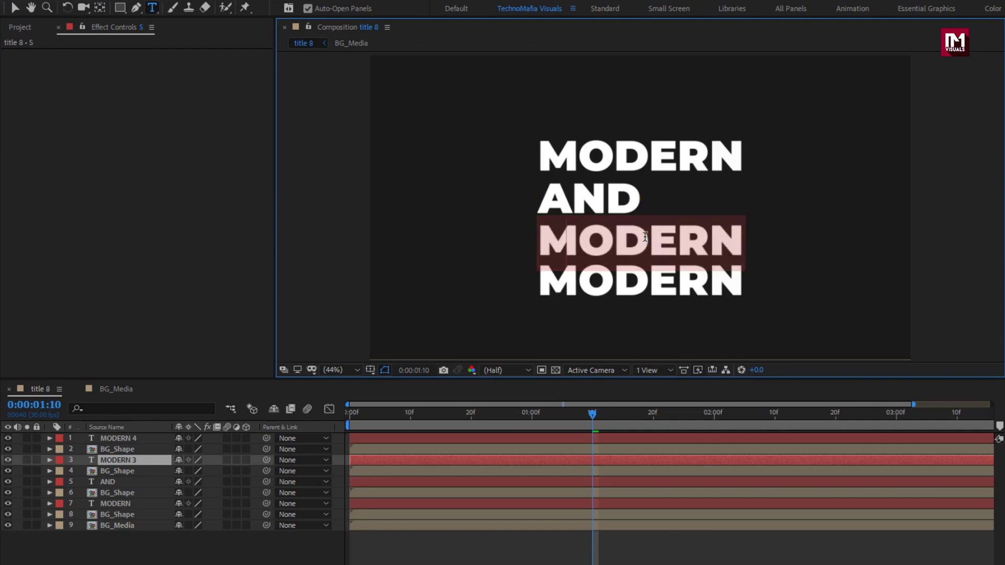
pyautogui.write('STYLISH')
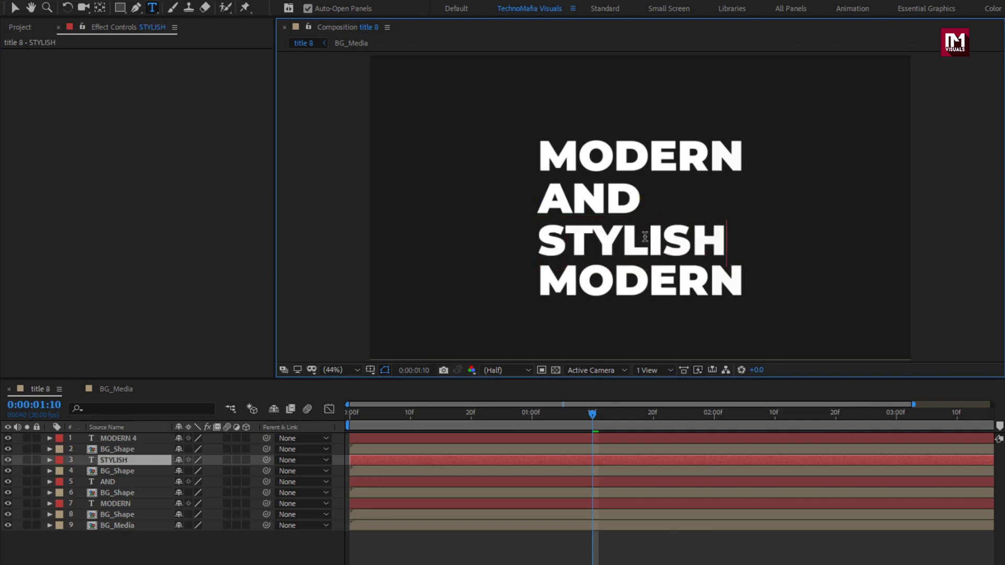
pyautogui.click(649, 271)
pyautogui.doubleClick(649, 271)
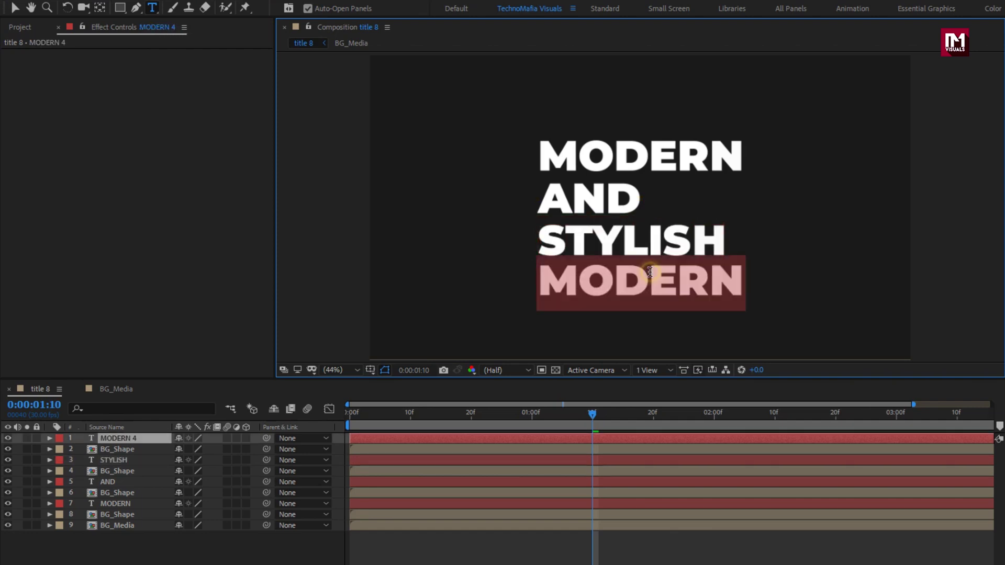
pyautogui.write('DESIGN')
pyautogui.press('Escape')
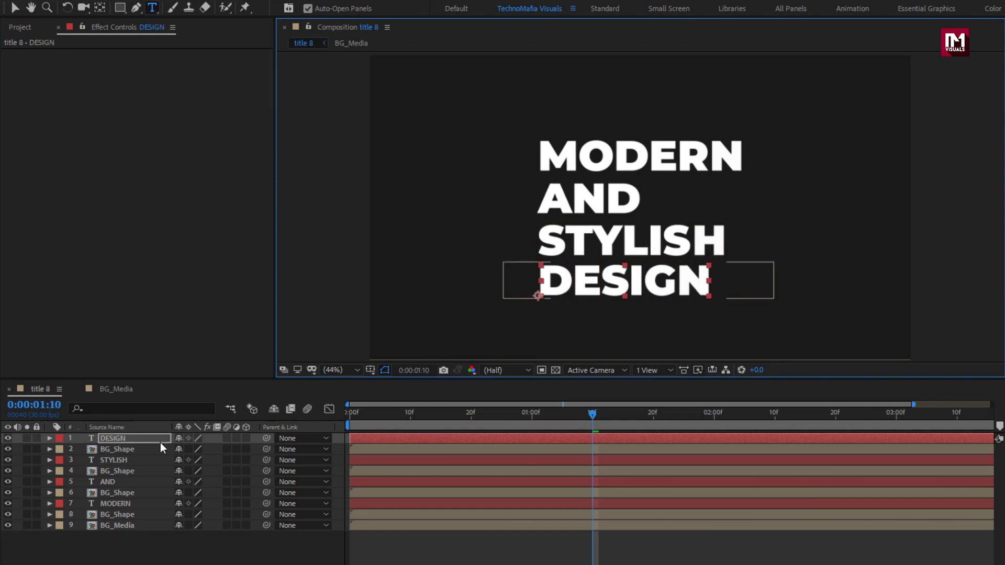
# - Center the DESIGN, STYLISH and AND text layers horizontally in the composition
pyautogui.click(132, 439)
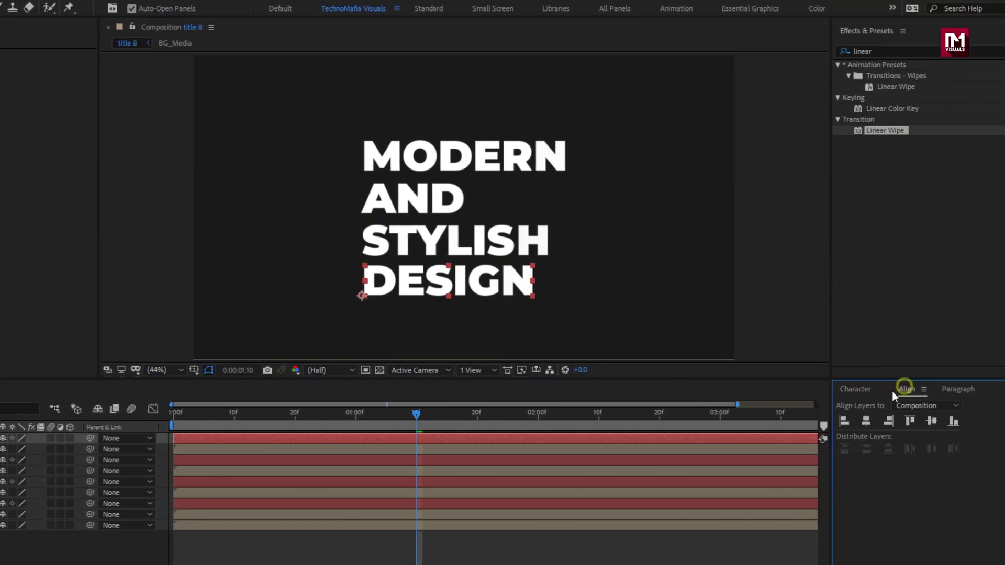
pyautogui.click(955, 389)
pyautogui.click(915, 421)
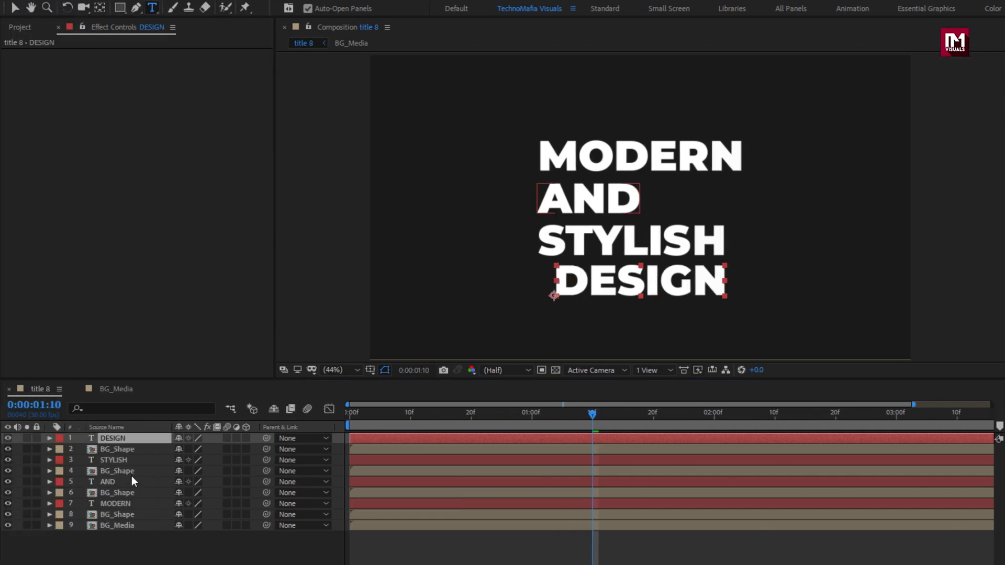
pyautogui.click(11, 460)
pyautogui.click(924, 420)
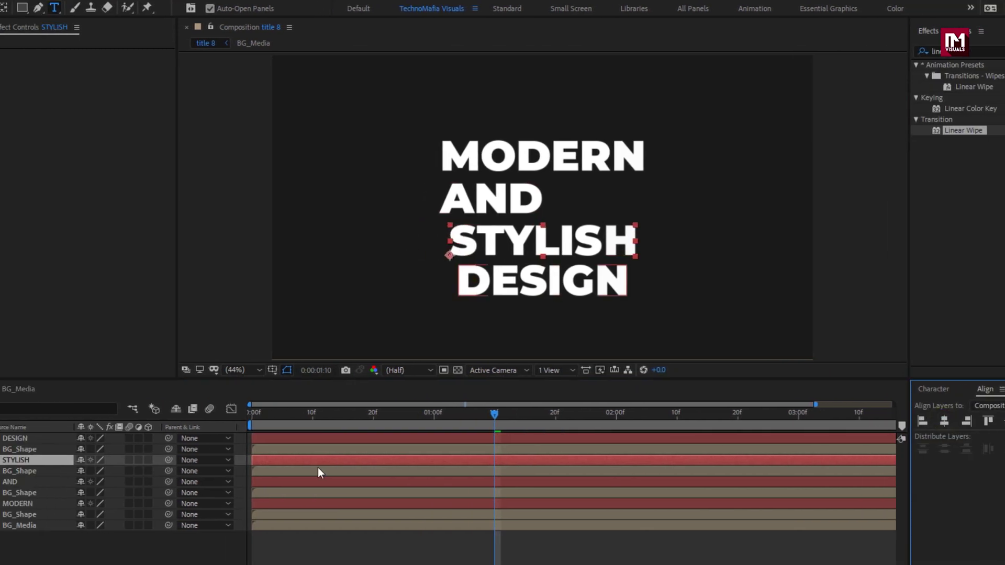
pyautogui.click(104, 482)
pyautogui.click(866, 420)
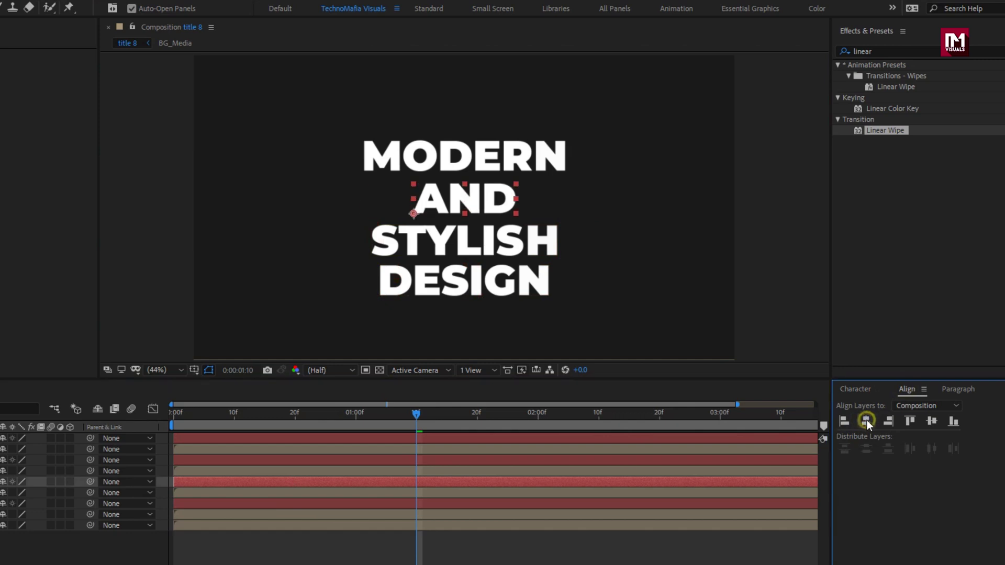
# - At 0:00:00:22, narrow the horizontal scale of the BG_Shape behind AND to 28%
pyautogui.moveTo(381, 414); pyautogui.dragTo(482, 419)
pyautogui.click(115, 451)
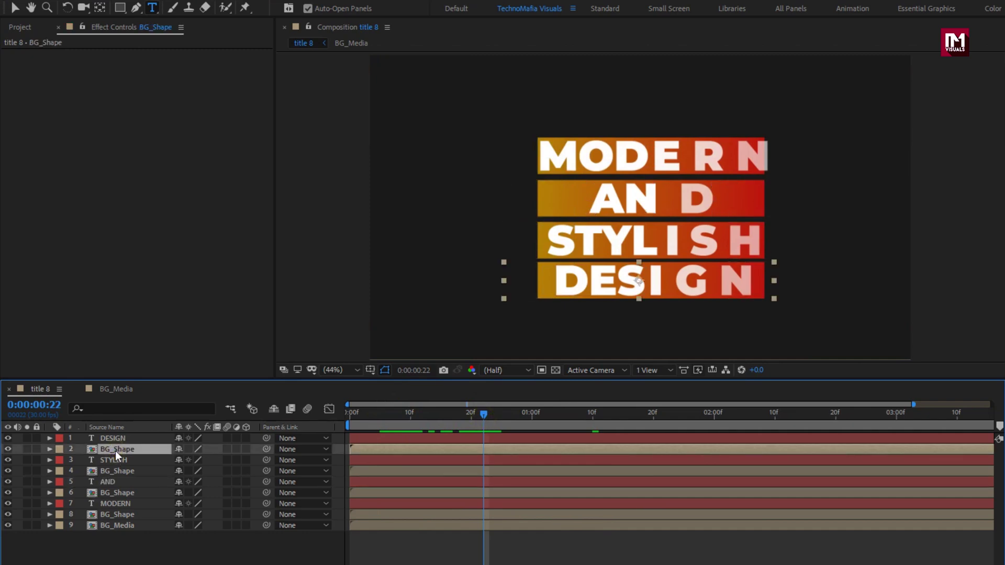
pyautogui.press('s')
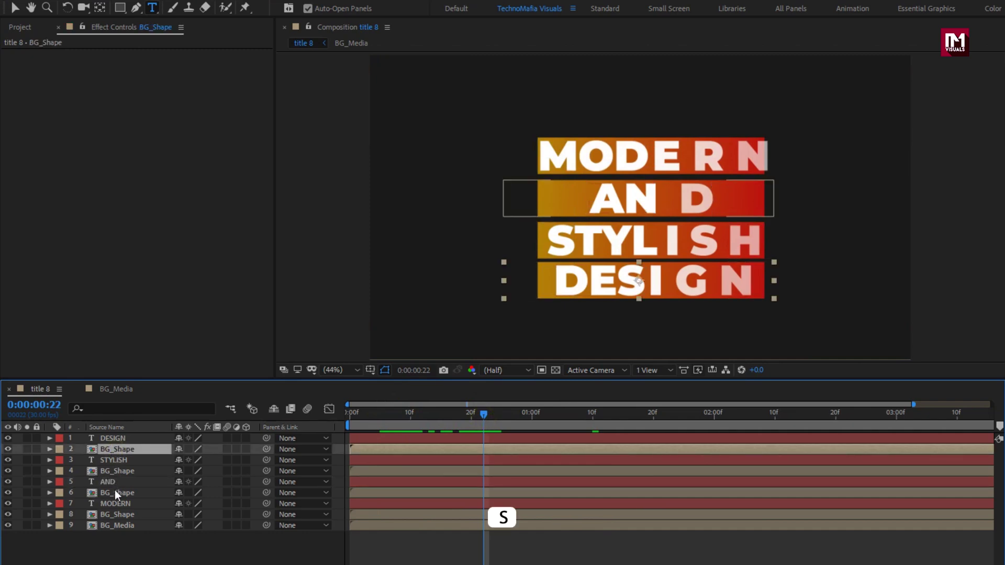
pyautogui.click(113, 491)
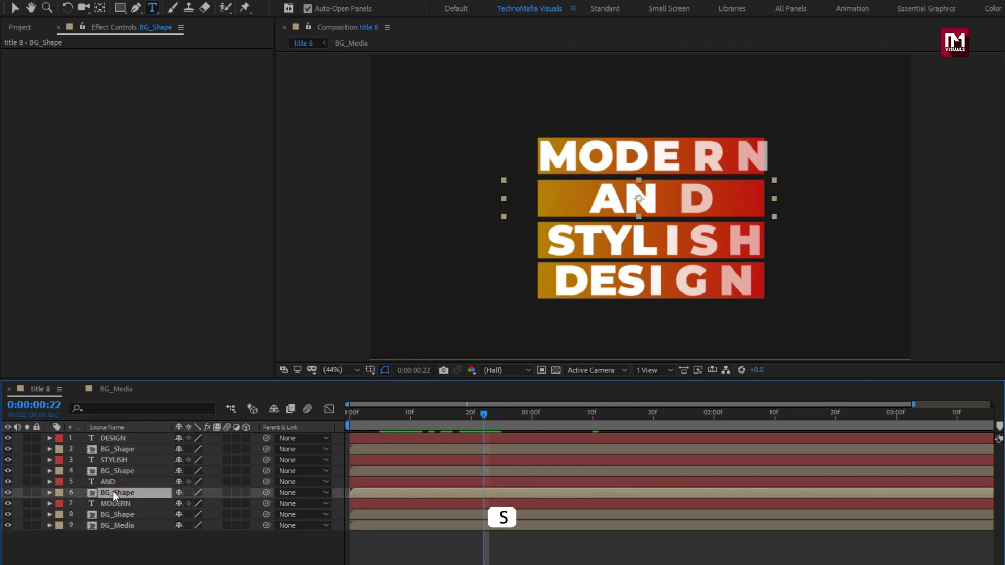
pyautogui.press('s')
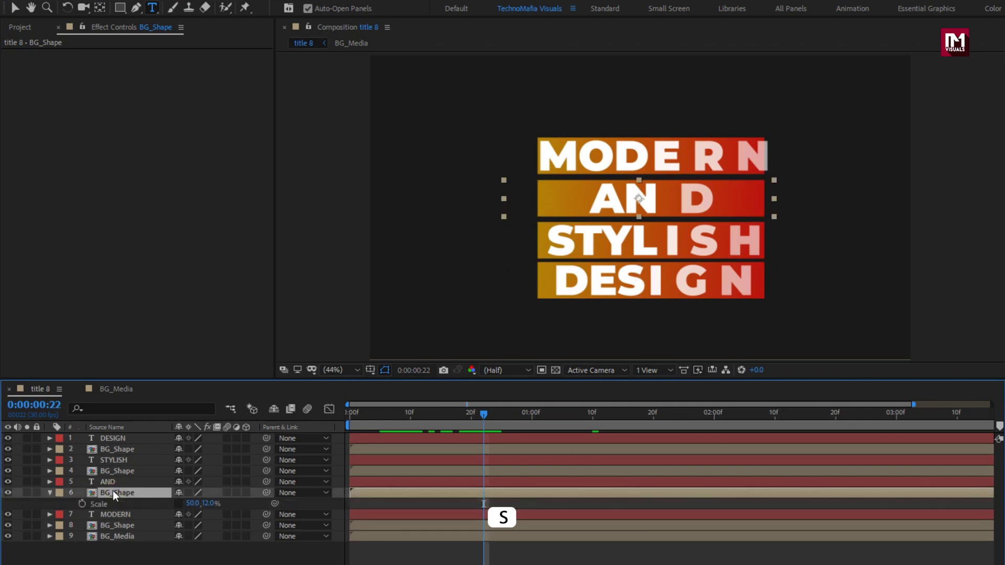
pyautogui.moveTo(189, 504)
pyautogui.mouseDown()
pyautogui.moveTo(179, 507)
pyautogui.moveTo(184, 498)
pyautogui.mouseUp()
pyautogui.click(189, 503)
pyautogui.moveTo(469, 414)
pyautogui.mouseDown()
pyautogui.moveTo(416, 413)
pyautogui.moveTo(543, 407)
pyautogui.moveTo(459, 410)
pyautogui.moveTo(483, 411)
pyautogui.mouseUp()
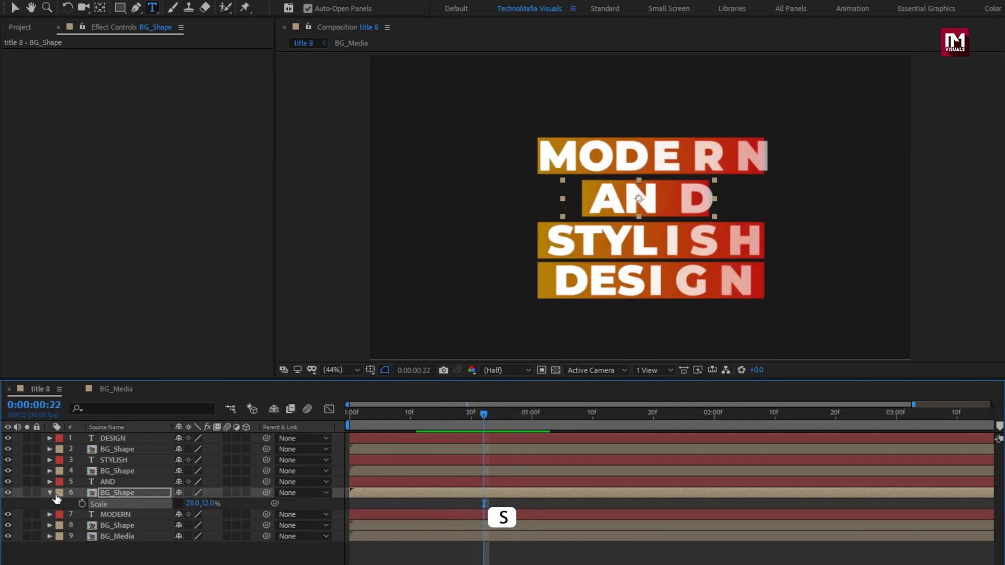
pyautogui.click(49, 492)
# - Widen the horizontal scale of the BG_Shape behind STYLISH to 57% and preview the animation up to 0:00:01:01
pyautogui.click(109, 471)
pyautogui.press('s')
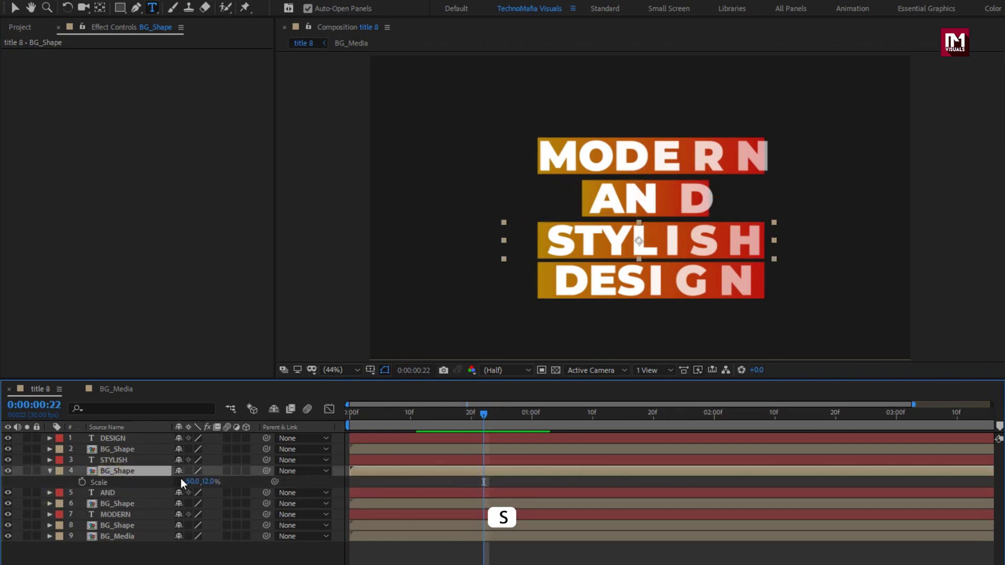
pyautogui.moveTo(184, 481); pyautogui.dragTo(195, 482)
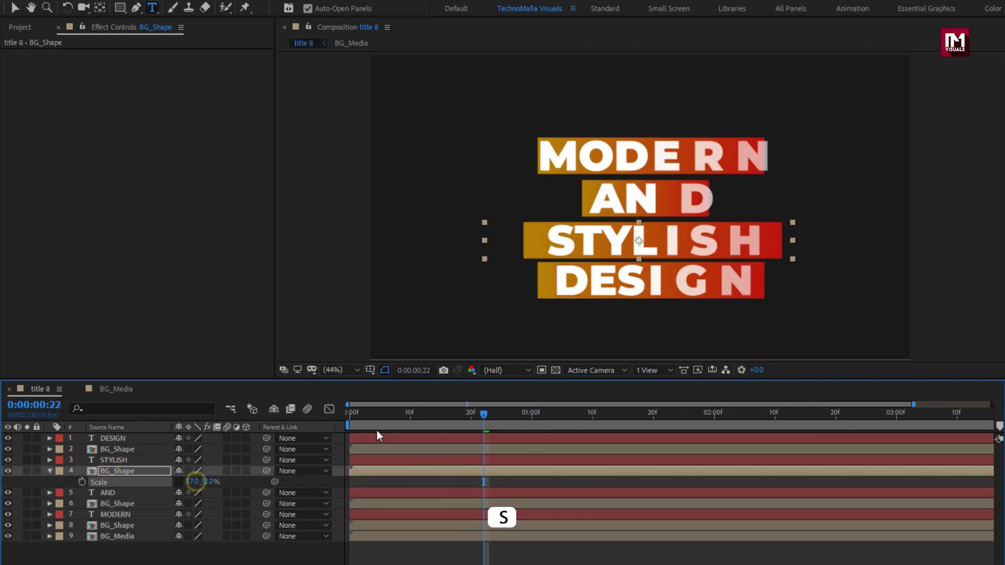
pyautogui.moveTo(482, 414); pyautogui.dragTo(537, 414)
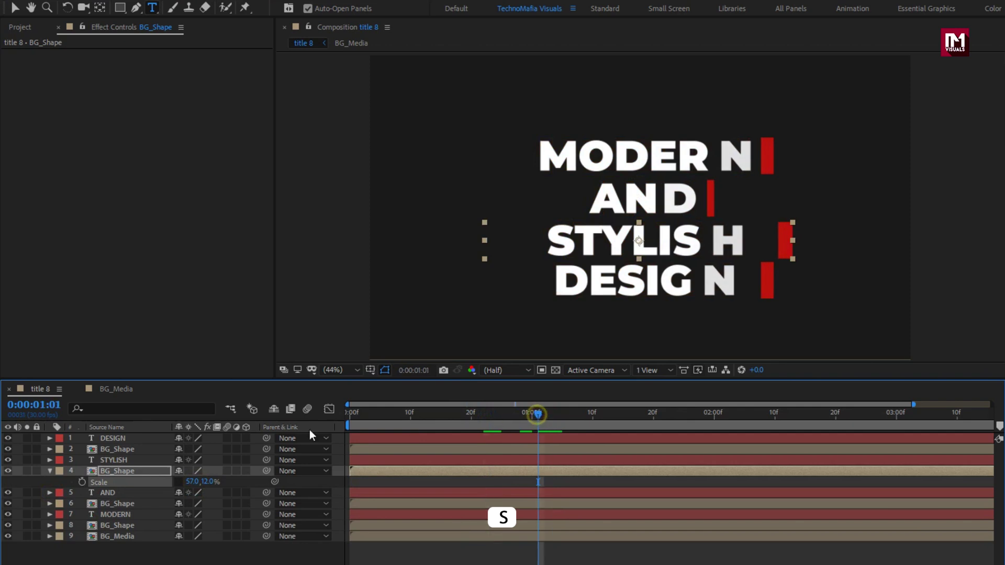
# - Set the horizontal scale of the BG_Shape behind DESIGN to 40%, preview the wipe around 0:00:00:14, and collapse the open layer properties
pyautogui.click(110, 449)
pyautogui.press('s')
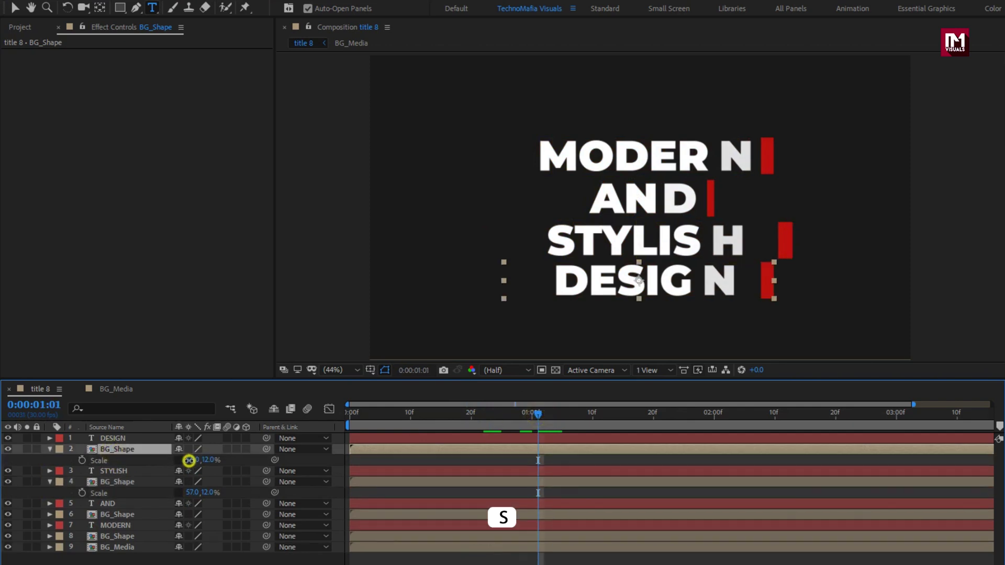
pyautogui.moveTo(188, 460); pyautogui.dragTo(181, 460)
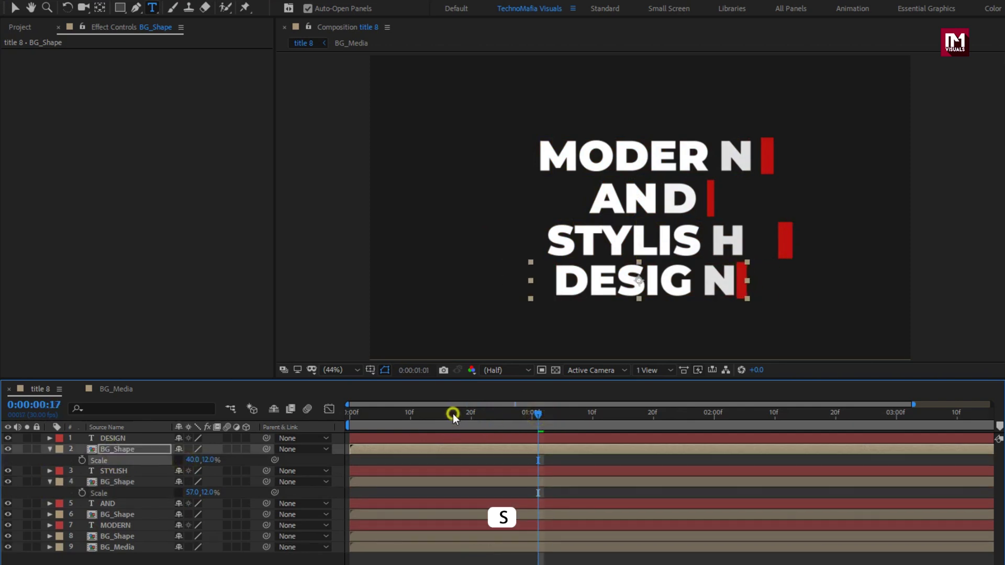
pyautogui.moveTo(453, 414)
pyautogui.mouseDown()
pyautogui.moveTo(406, 412)
pyautogui.moveTo(583, 413)
pyautogui.moveTo(433, 412)
pyautogui.mouseUp()
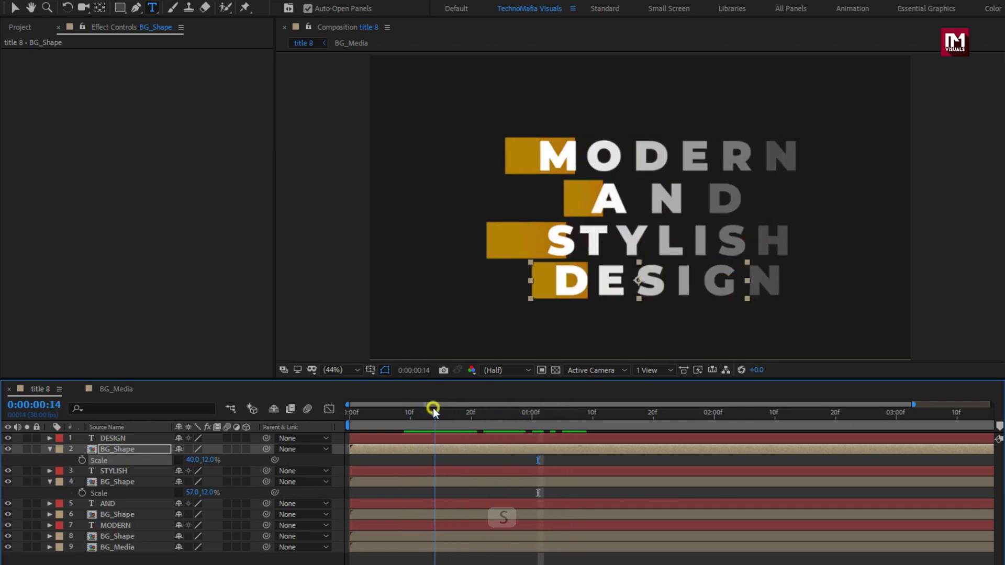
pyautogui.click(48, 450)
pyautogui.click(49, 470)
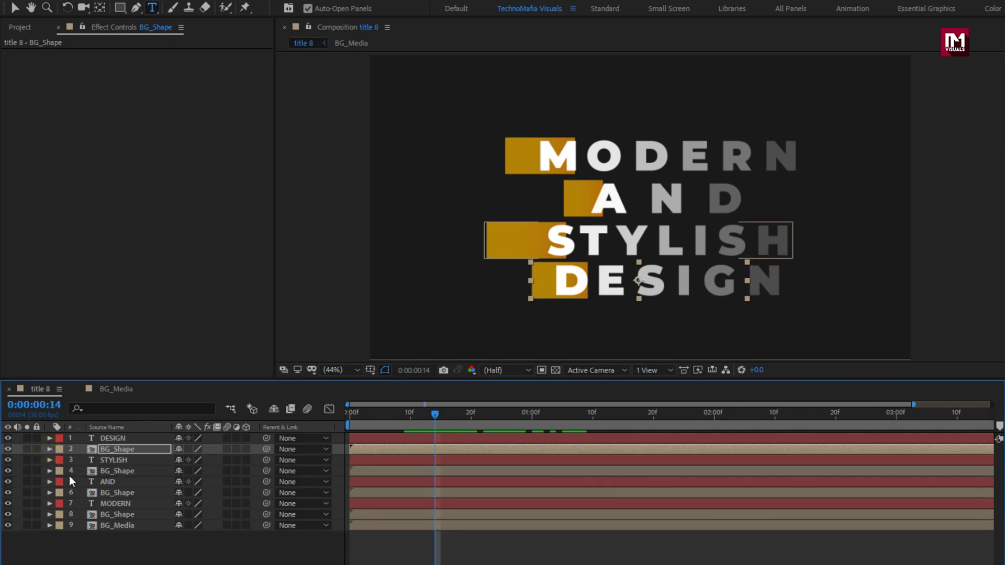
# - Rotate the BG_Shape behind AND by -180° so its bar wipes from the opposite side
pyautogui.press('r')
pyautogui.click(108, 492)
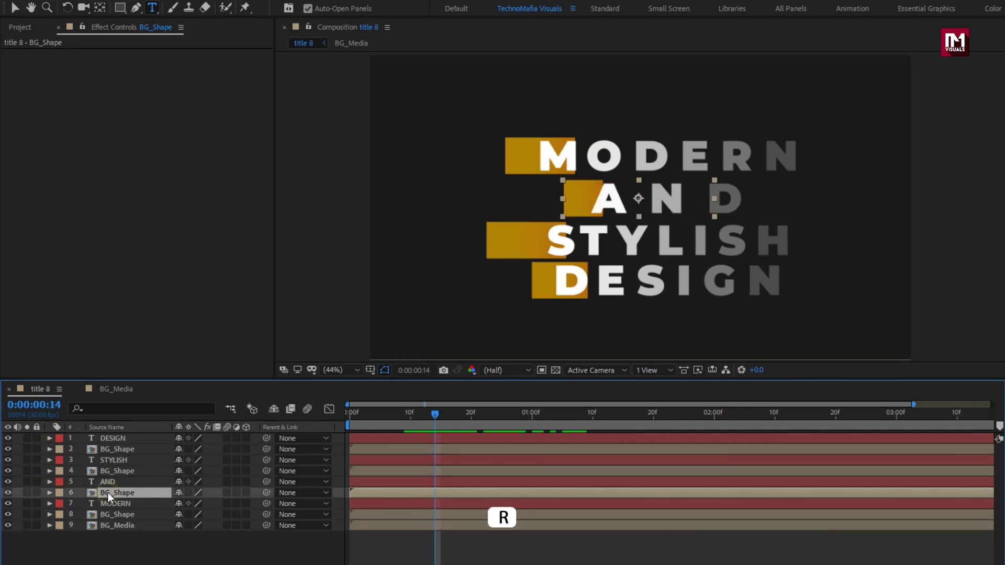
pyautogui.press('r')
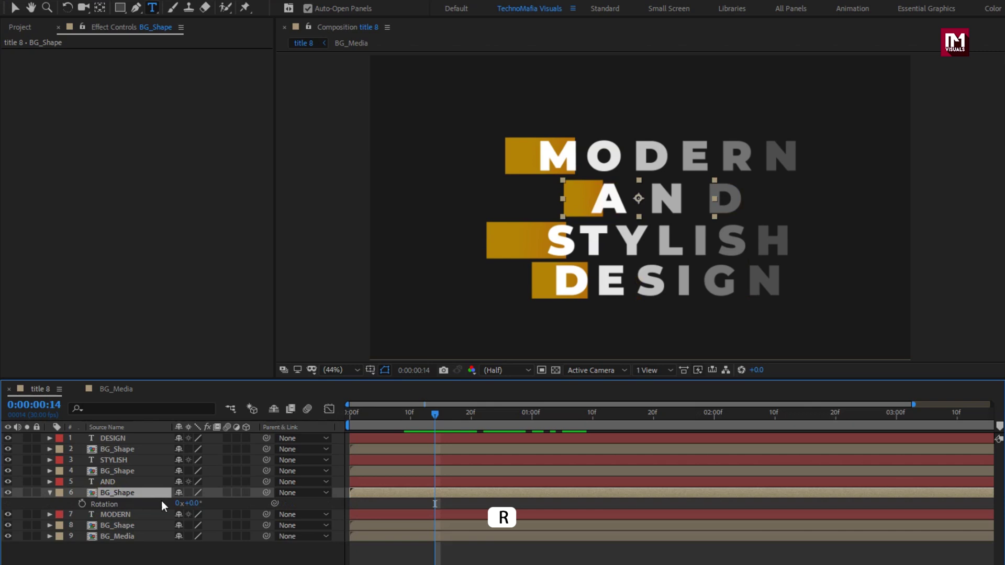
pyautogui.click(192, 503)
pyautogui.write('-180')
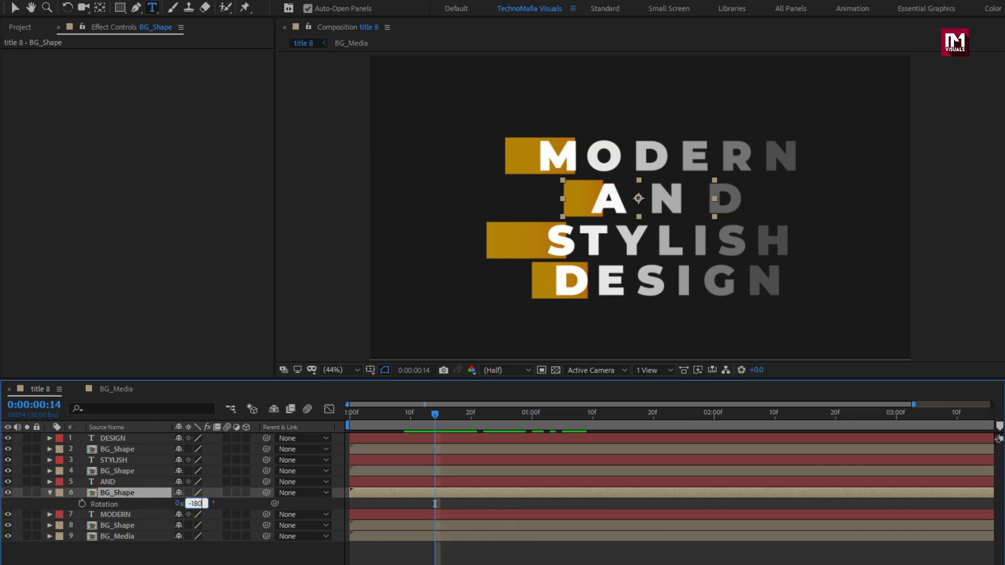
pyautogui.press('Return')
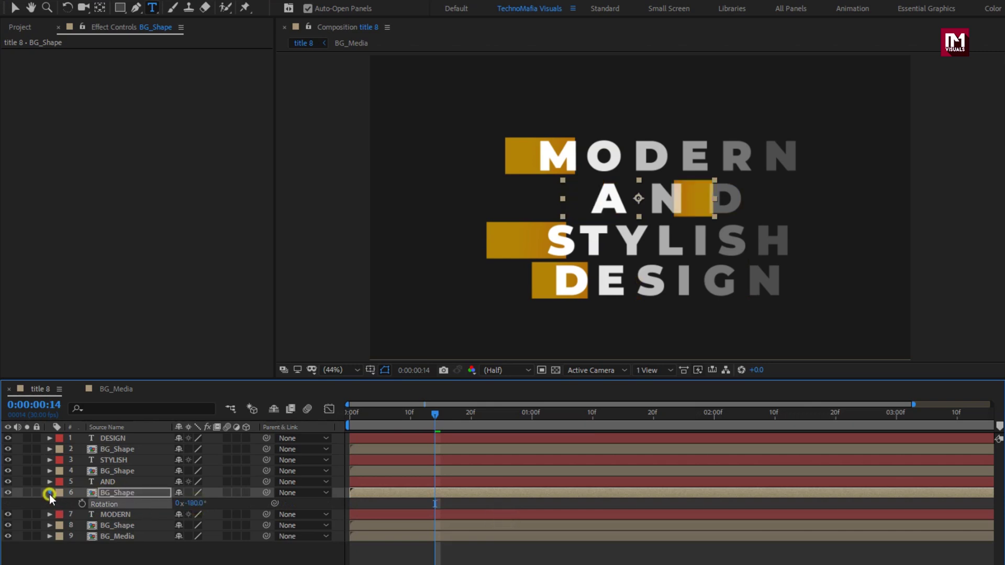
# - Rotate the BG_Shape behind DESIGN by -180° and collapse the open rotation properties
pyautogui.click(49, 493)
pyautogui.click(118, 448)
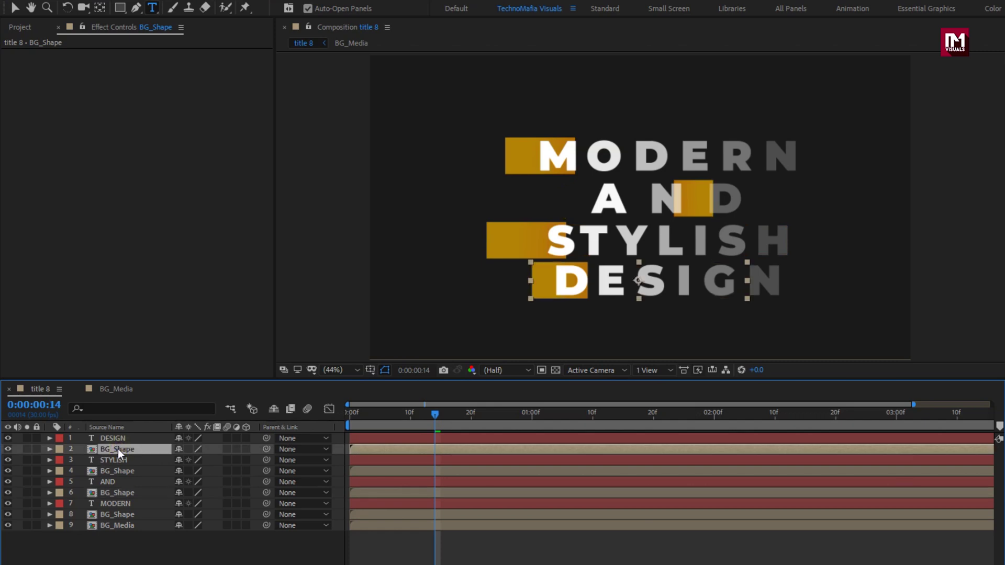
pyautogui.press('r')
pyautogui.click(190, 459)
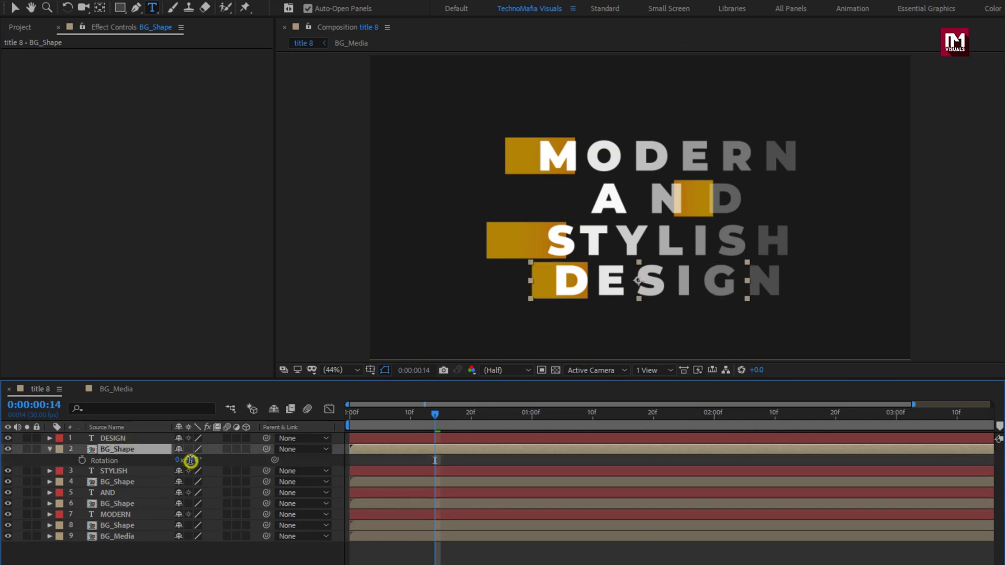
pyautogui.write('-180')
pyautogui.click(163, 461)
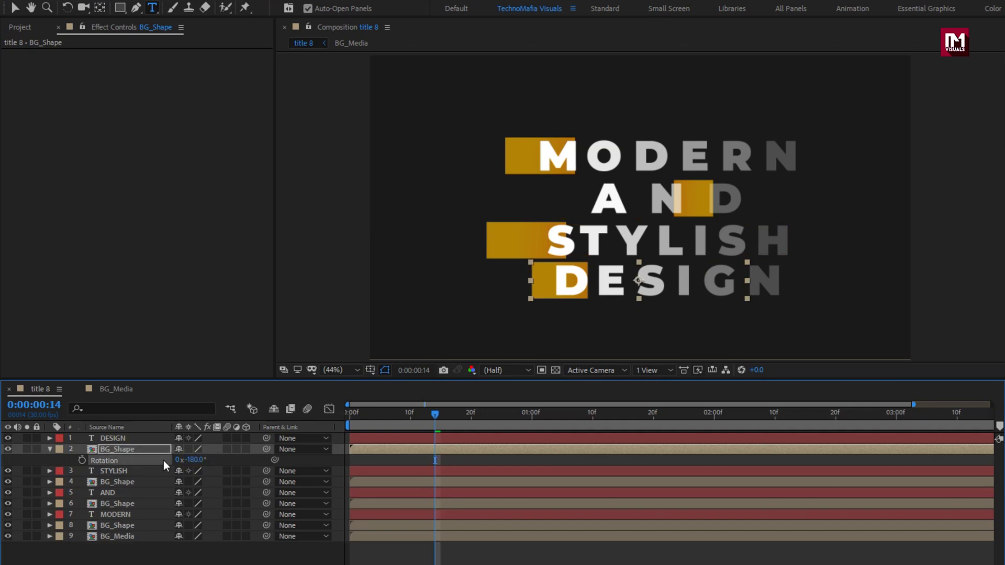
pyautogui.click(50, 449)
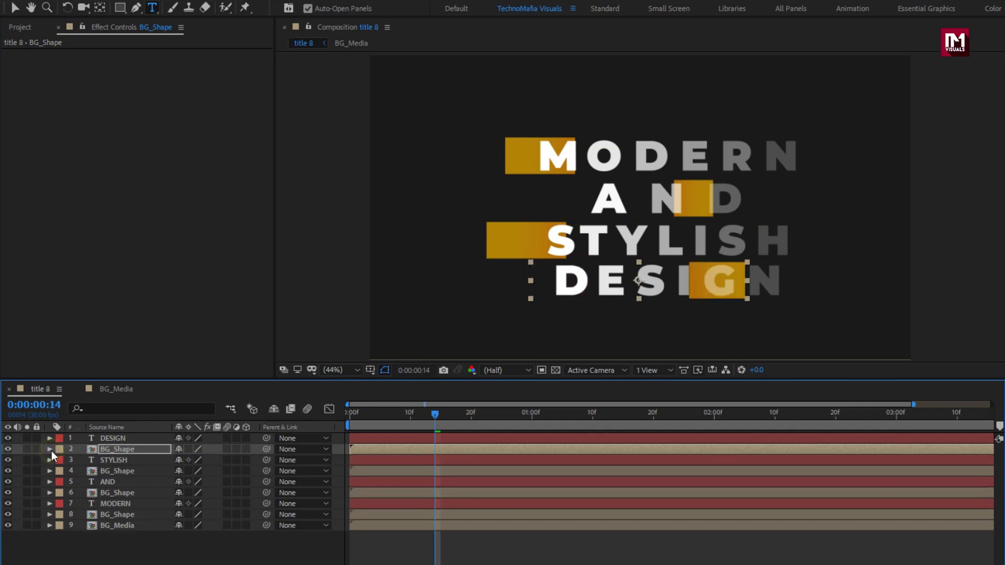
# - Shift the MODERN text layer and its BG_Shape in time so both start at 0:00:00:10
pyautogui.click(117, 514)
pyautogui.keyDown('shift'); pyautogui.click(112, 504); pyautogui.keyUp('shift')
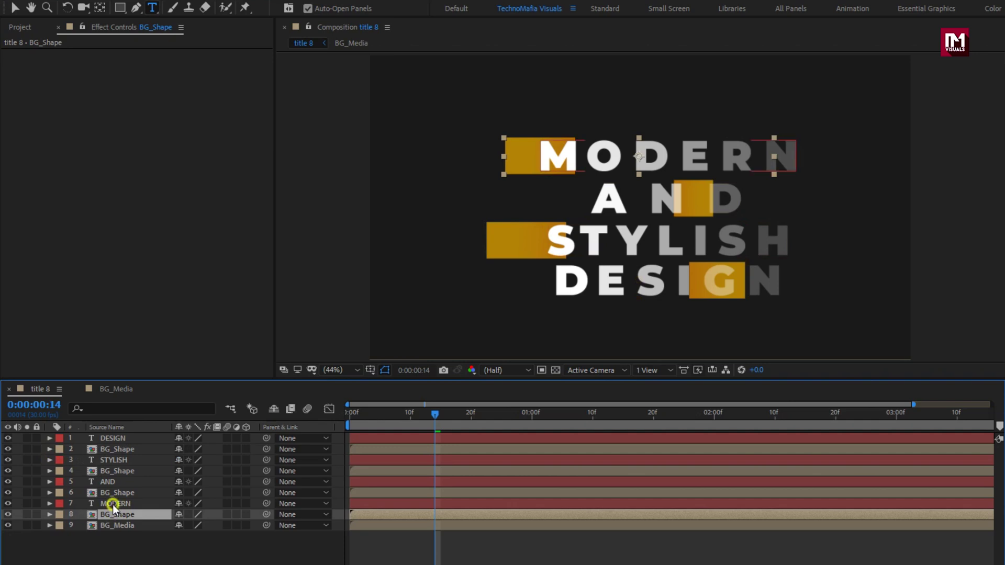
pyautogui.click(384, 415)
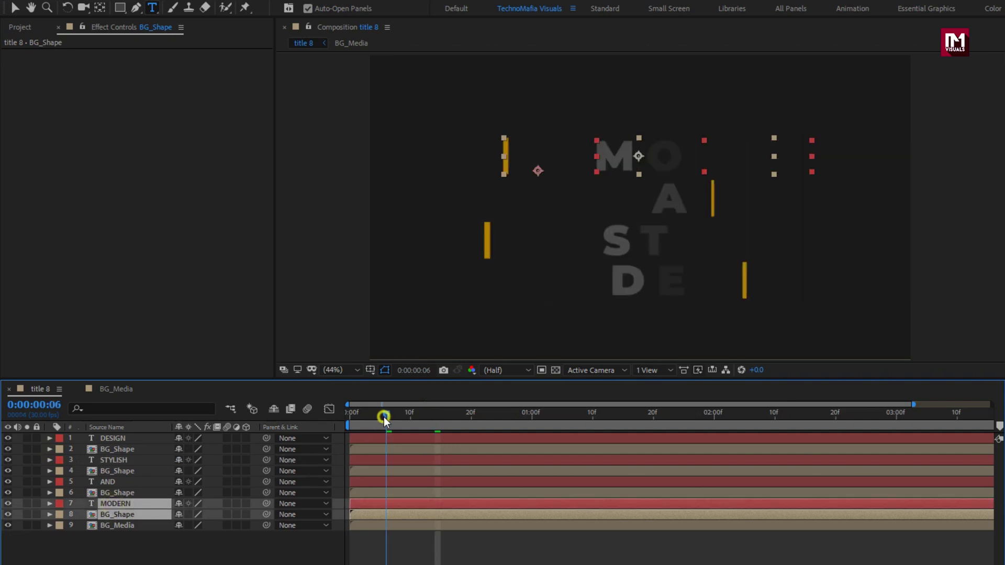
pyautogui.moveTo(384, 414); pyautogui.dragTo(410, 413)
pyautogui.moveTo(384, 506); pyautogui.dragTo(428, 501)
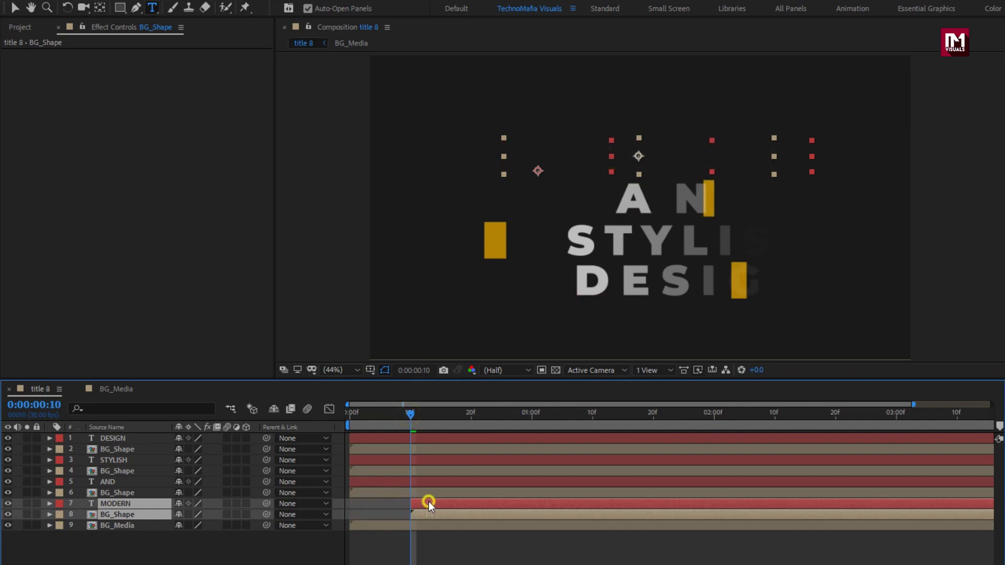
# - Stagger the AND and STYLISH text layers with their BG_Shapes to start at about 0:00:00:14 and 0:00:00:19 respectively
pyautogui.click(385, 492)
pyautogui.keyDown('shift'); pyautogui.click(383, 482); pyautogui.keyUp('shift')
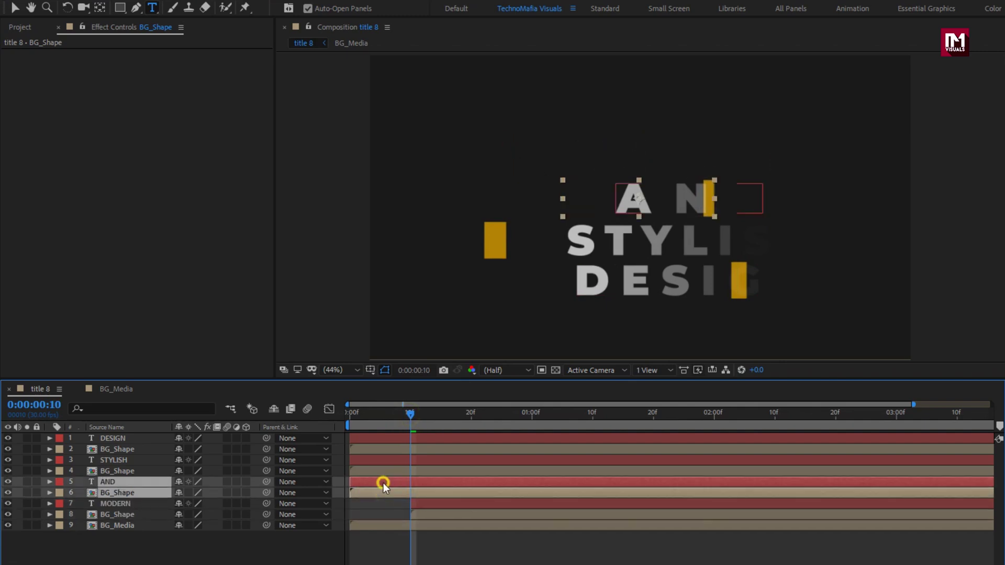
pyautogui.moveTo(378, 482); pyautogui.dragTo(455, 482)
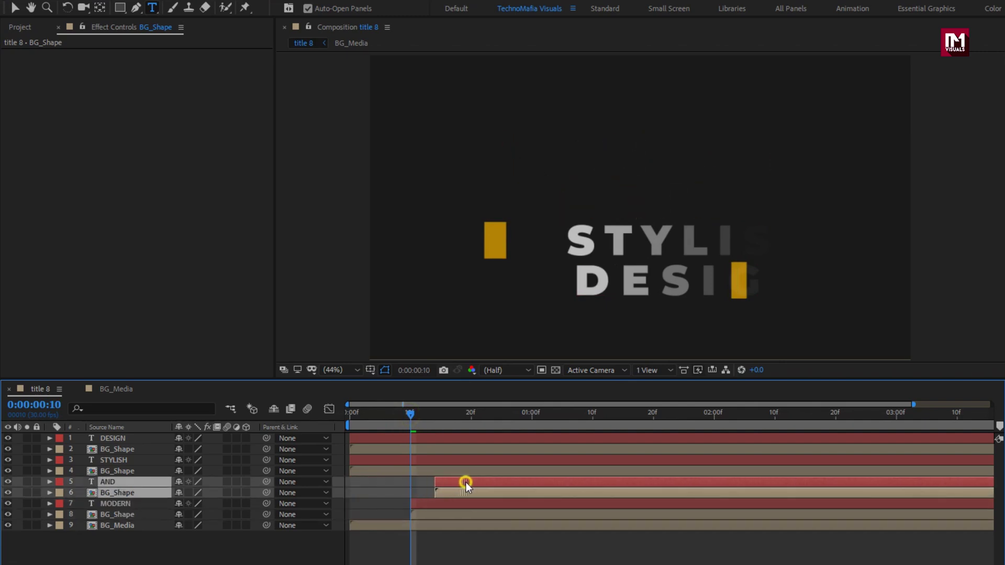
pyautogui.click(369, 471)
pyautogui.keyDown('shift'); pyautogui.click(371, 460); pyautogui.keyUp('shift')
pyautogui.moveTo(372, 461); pyautogui.dragTo(485, 463)
# - Shift the DESIGN text and its BG_Shape to start at about 0:00:00:25, and preview the staggered title up to 0:00:01:28
pyautogui.click(403, 448)
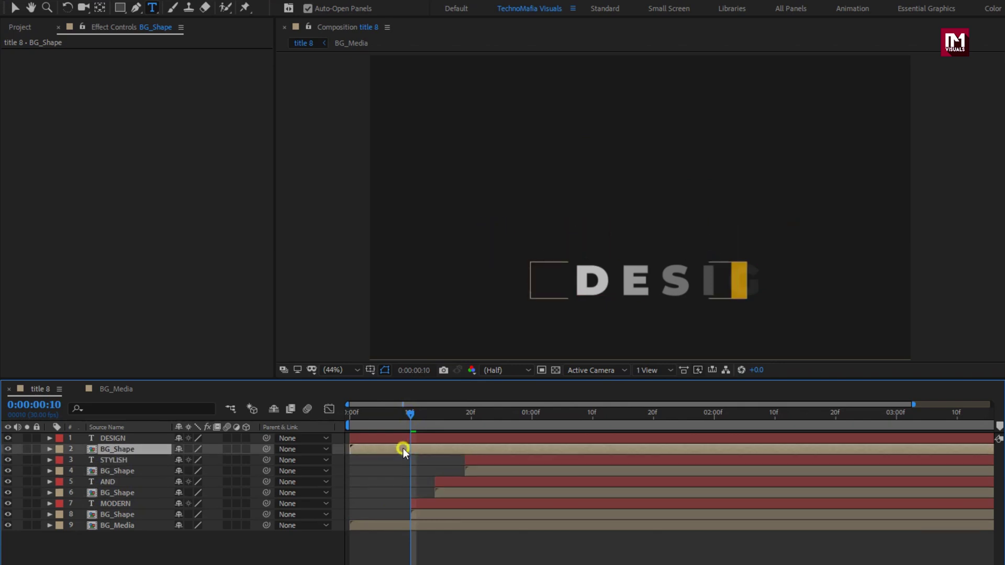
pyautogui.keyDown('shift'); pyautogui.click(401, 437); pyautogui.keyUp('shift')
pyautogui.moveTo(385, 448); pyautogui.dragTo(533, 447)
pyautogui.moveTo(417, 419); pyautogui.dragTo(703, 415)
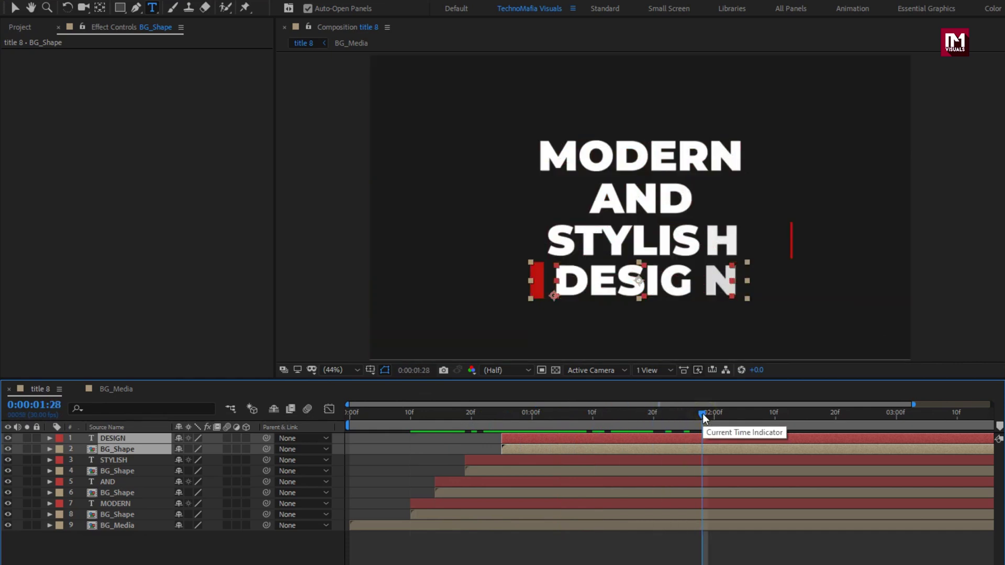
pyautogui.click(166, 549)
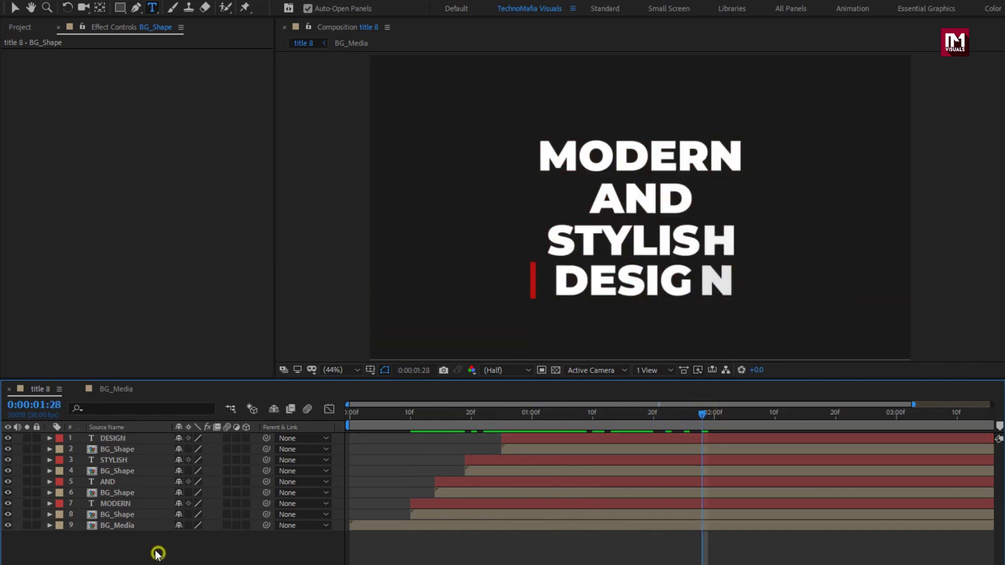
# - Keyframe the BG_Media scale at 100% at 0:00:01:00 and 0% at 0:00:00:00
pyautogui.press('s')
pyautogui.click(125, 526)
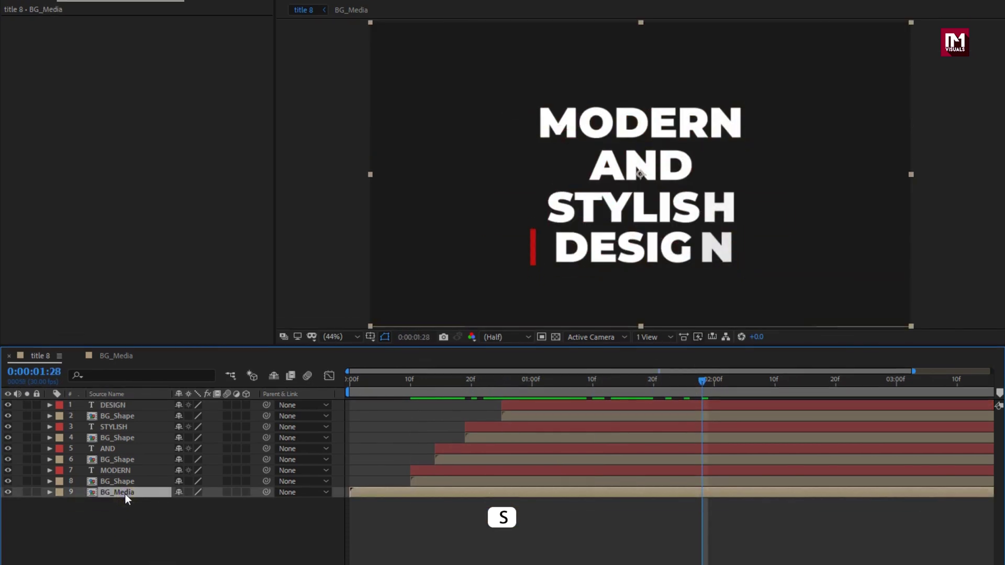
pyautogui.press('s')
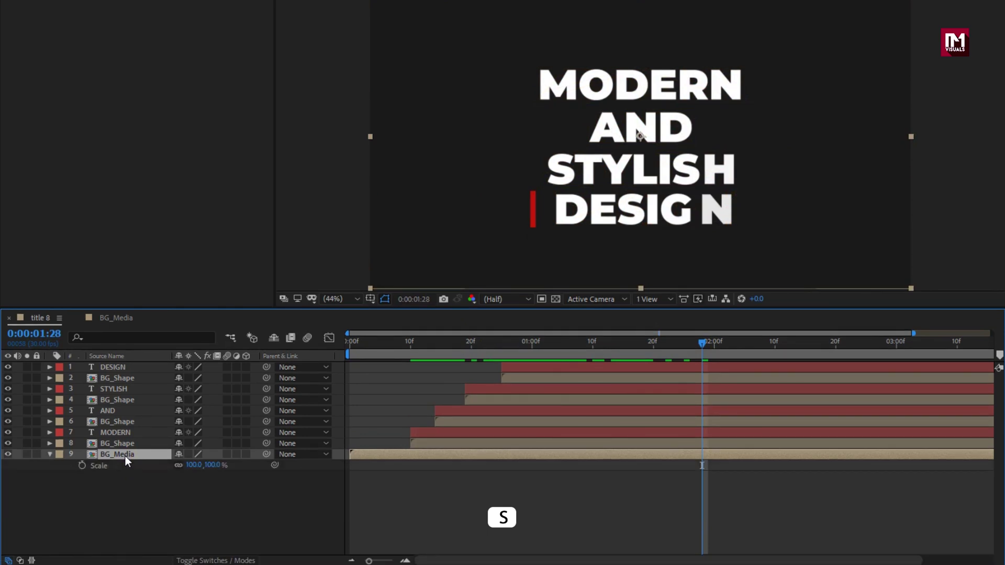
pyautogui.click(531, 348)
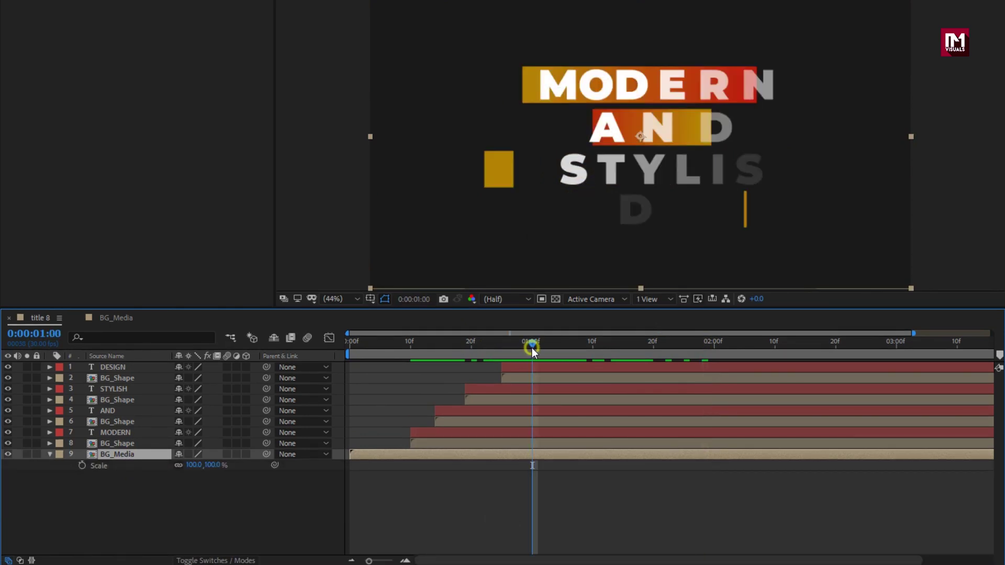
pyautogui.click(82, 465)
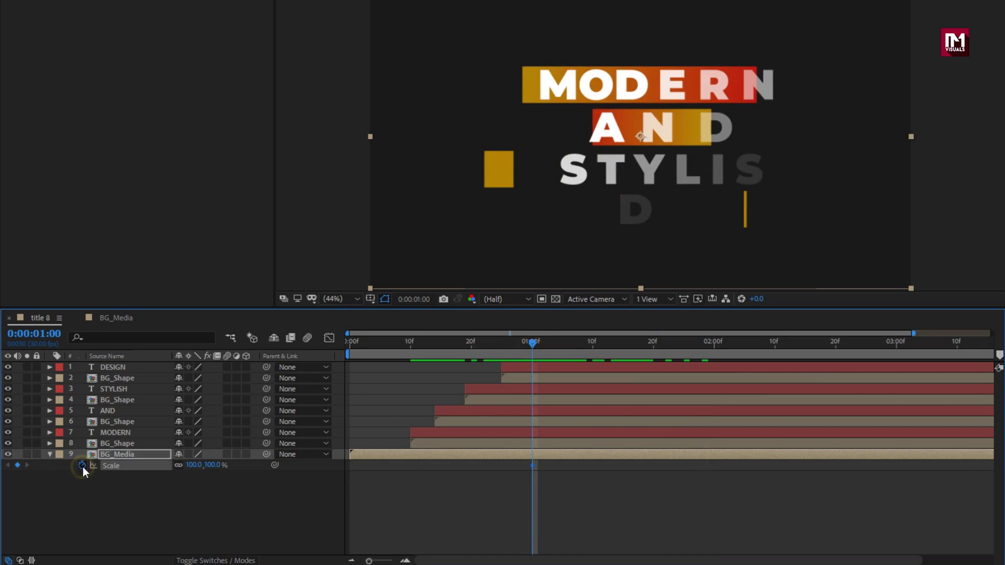
pyautogui.click(340, 341)
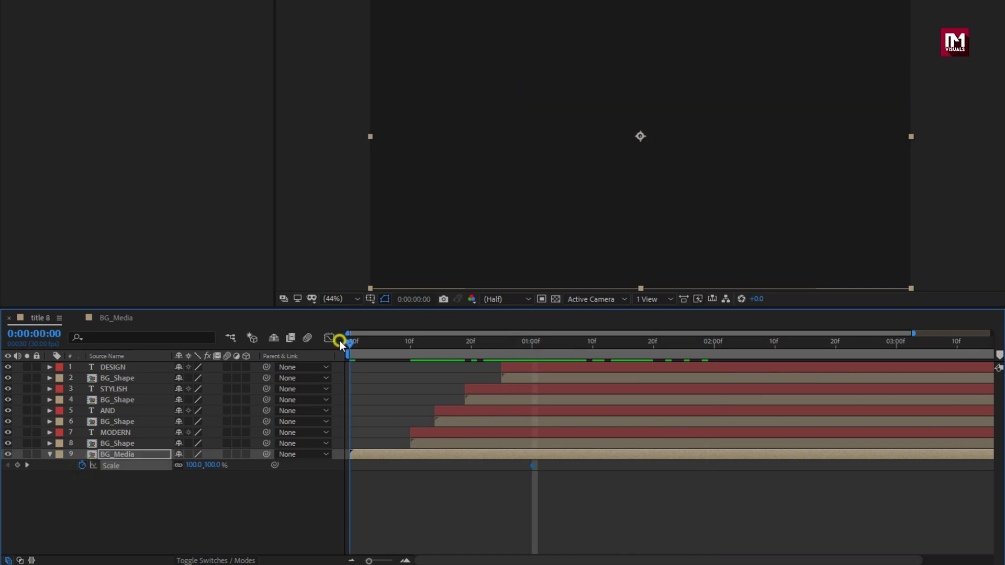
pyautogui.click(211, 466)
pyautogui.press('Return')
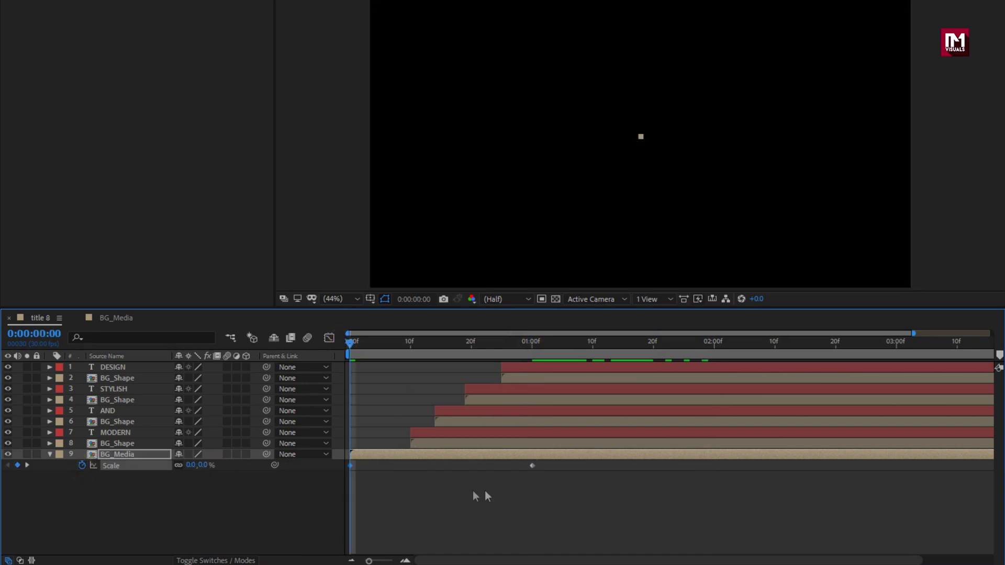
# - Apply Easy Ease to both scale keyframes of BG_Media
pyautogui.moveTo(548, 485); pyautogui.dragTo(339, 466)
pyautogui.rightClick(350, 464)
pyautogui.moveTo(447, 460)
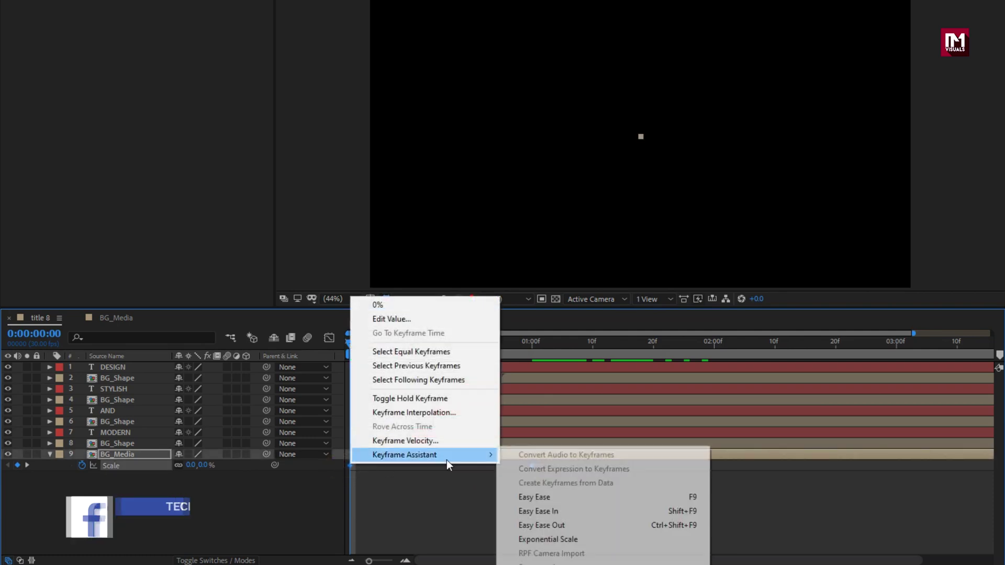
pyautogui.click(538, 499)
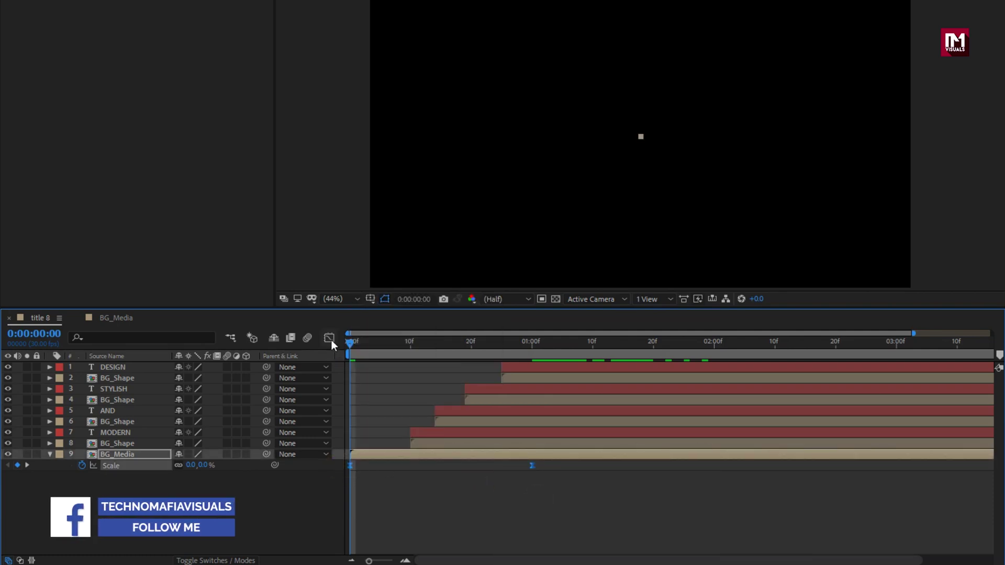
# - In the speed graph, lengthen the incoming ease of BG_Media's ending scale keyframe, and collapse the layer's keyframed properties
pyautogui.click(329, 338)
pyautogui.click(532, 523)
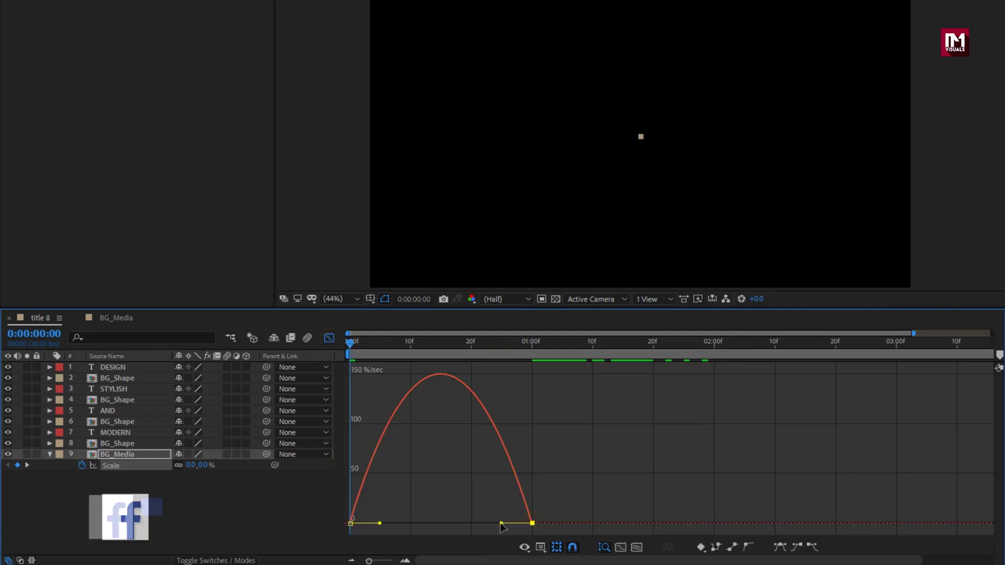
pyautogui.moveTo(473, 523); pyautogui.dragTo(425, 524)
pyautogui.click(328, 338)
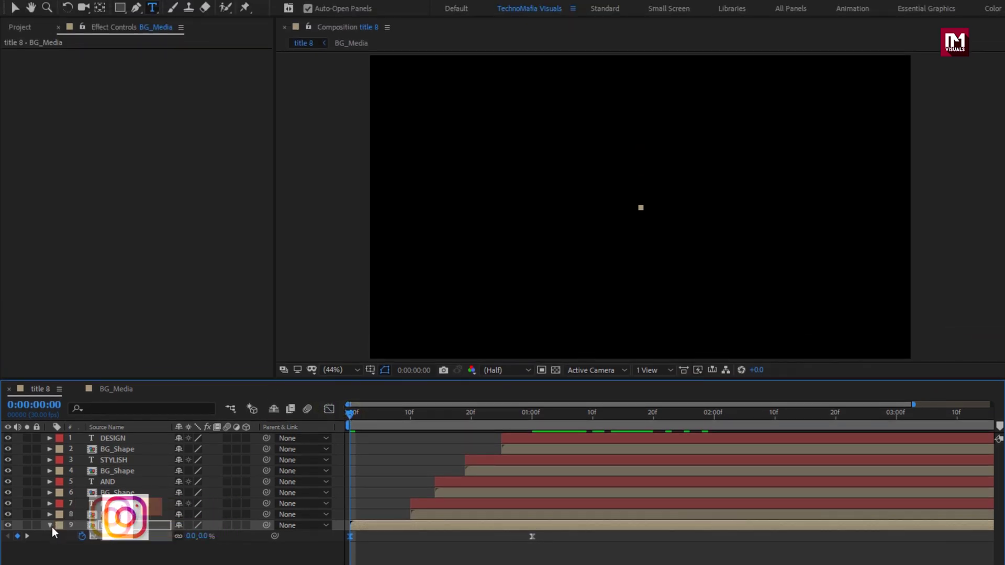
pyautogui.press('u')
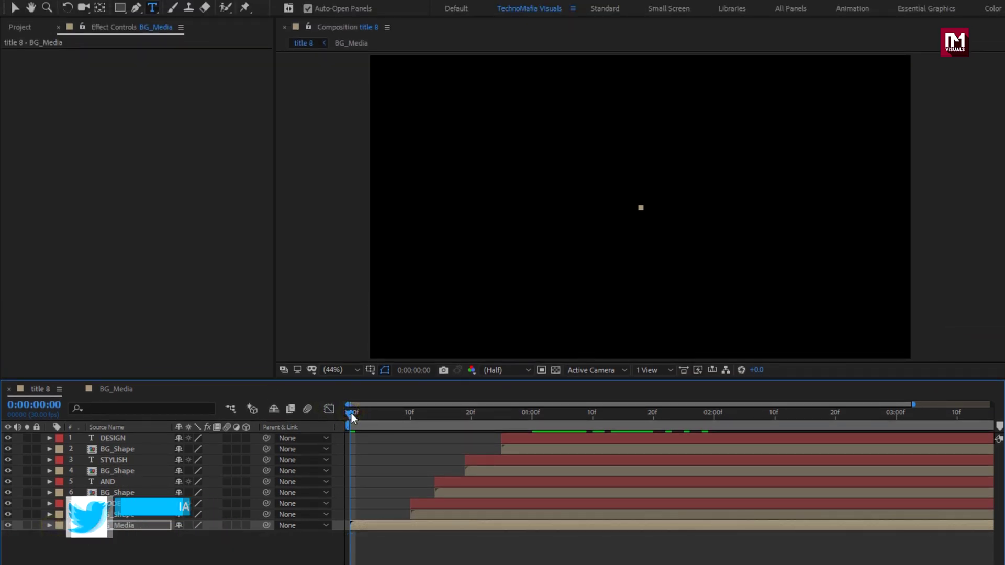
pyautogui.moveTo(913, 404); pyautogui.dragTo(1002, 403)
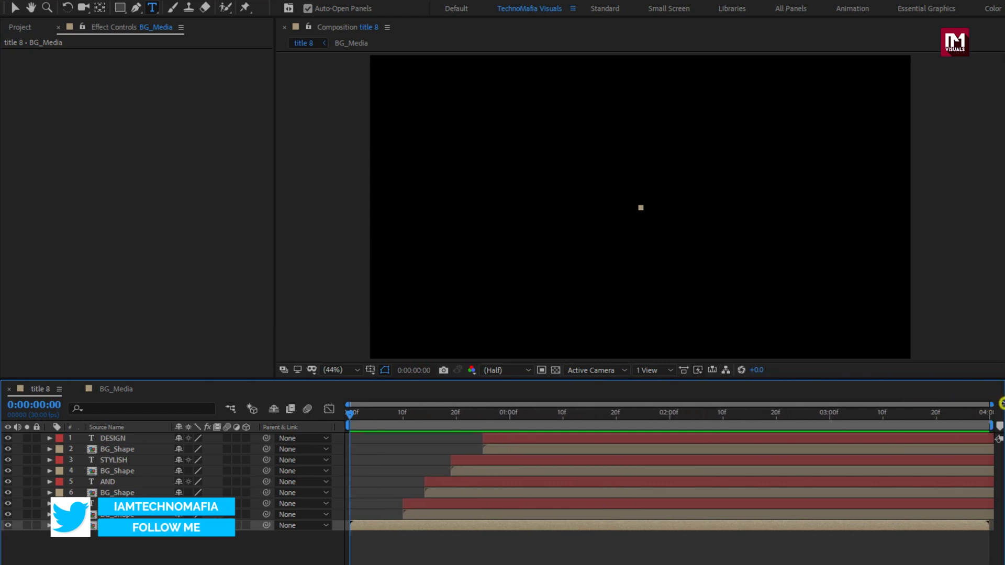